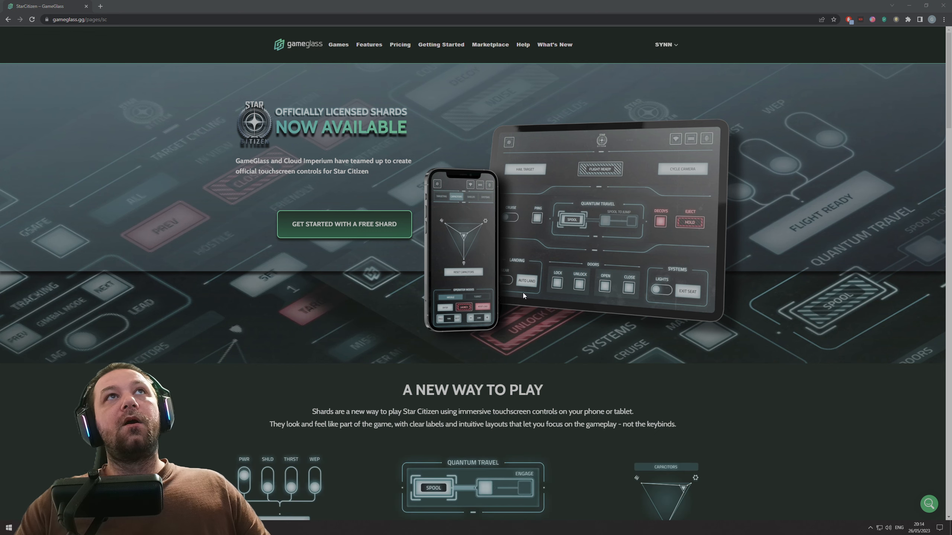
- Review the Free Account and Glass Pass plans on the GameGlass pricing page
{"action": "left_click", "coordinate": [306, 54]}
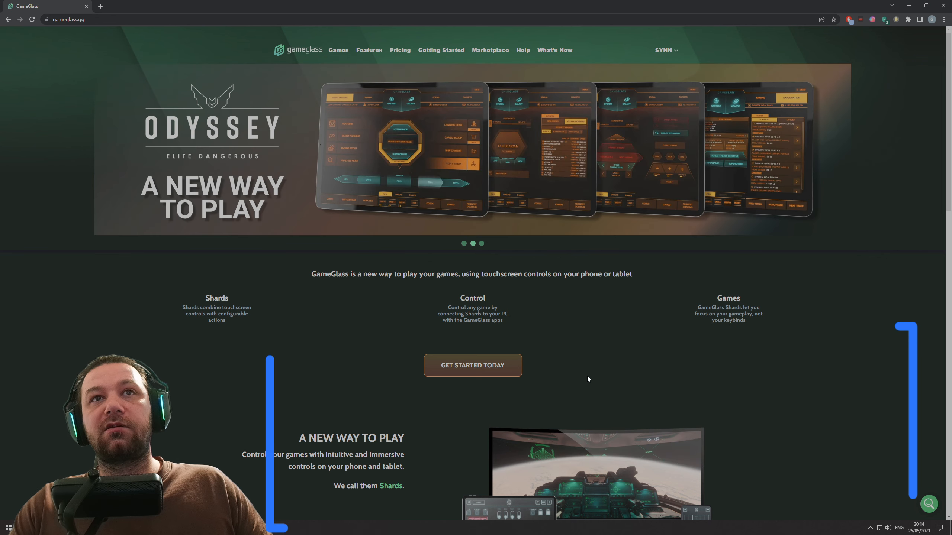
{"action": "left_click", "coordinate": [490, 379]}
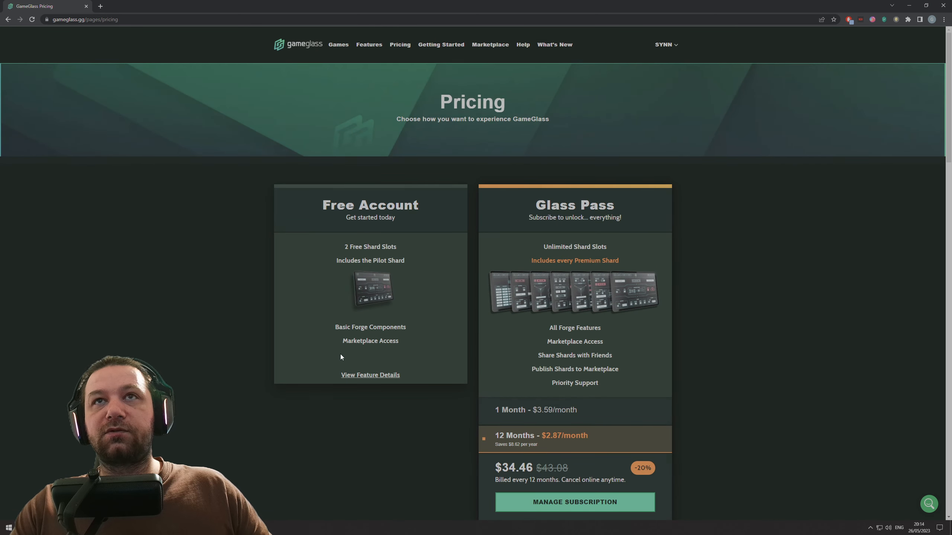
{"action": "scroll", "coordinate": [341, 356], "scroll_direction": "down", "scroll_amount": 2}
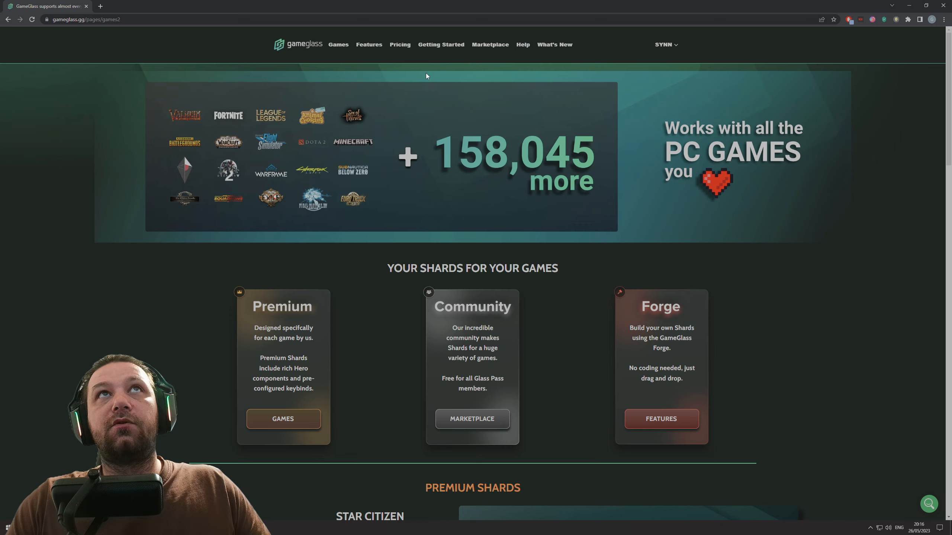
- Download the GameGlass PC software from the site's Getting Started page
{"action": "left_click", "coordinate": [441, 45]}
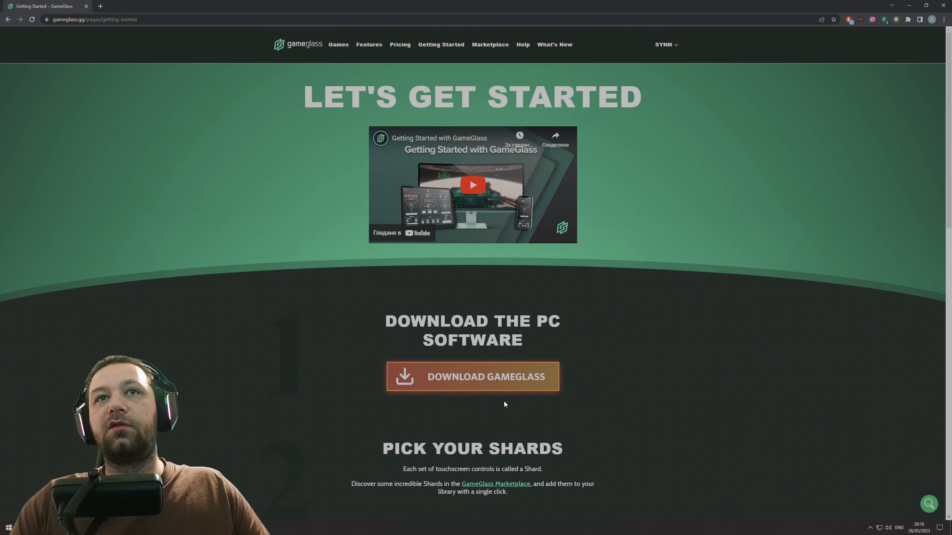
{"action": "left_click", "coordinate": [472, 377]}
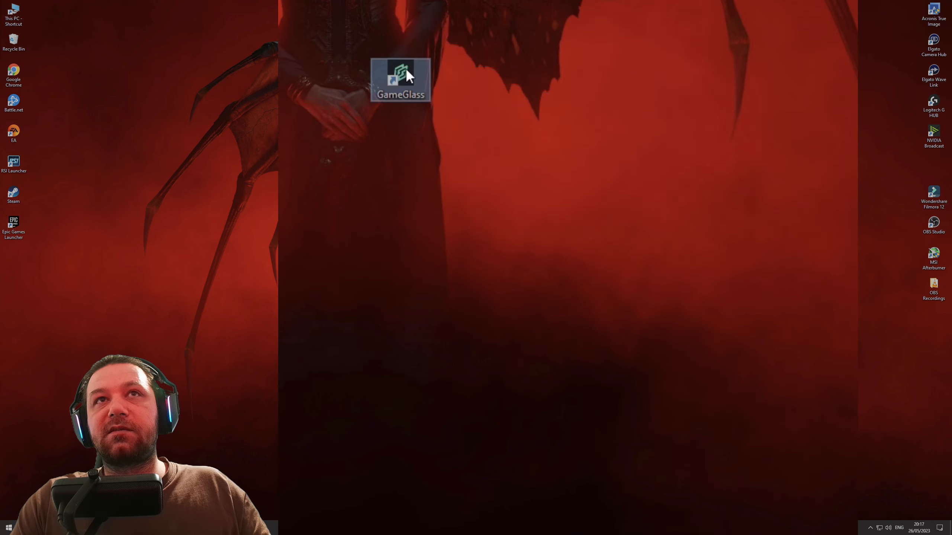
- Set the GameGlass desktop shortcut to run as administrator in its advanced properties
{"action": "right_click", "coordinate": [490, 252]}
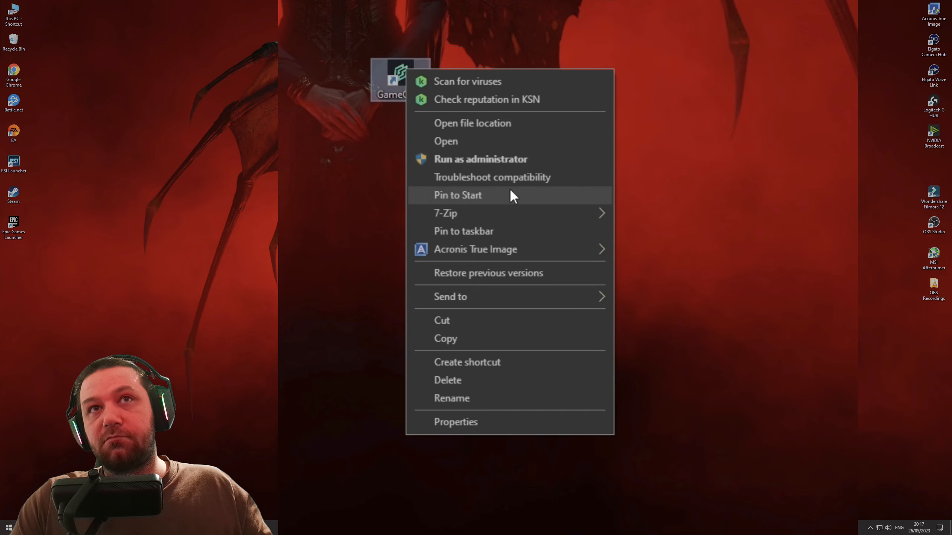
{"action": "left_click", "coordinate": [483, 421]}
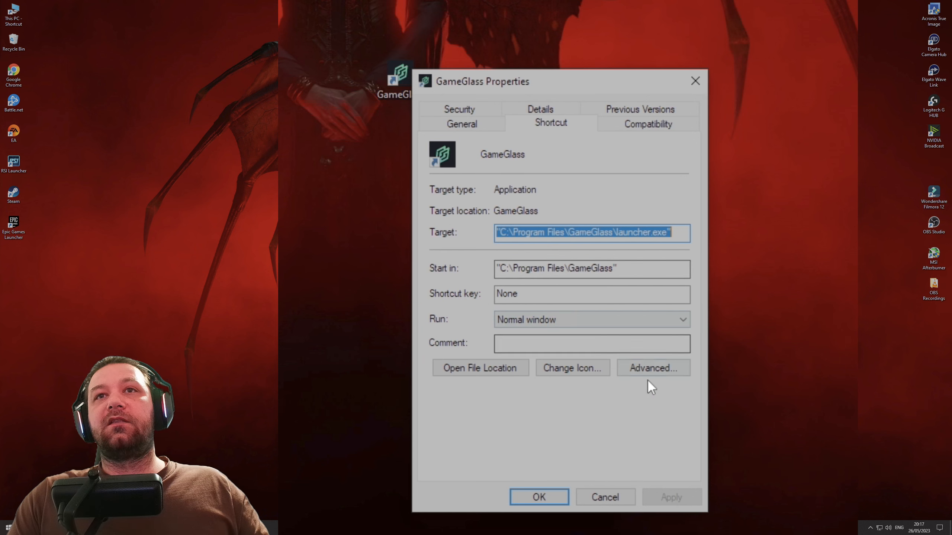
{"action": "left_click", "coordinate": [649, 366]}
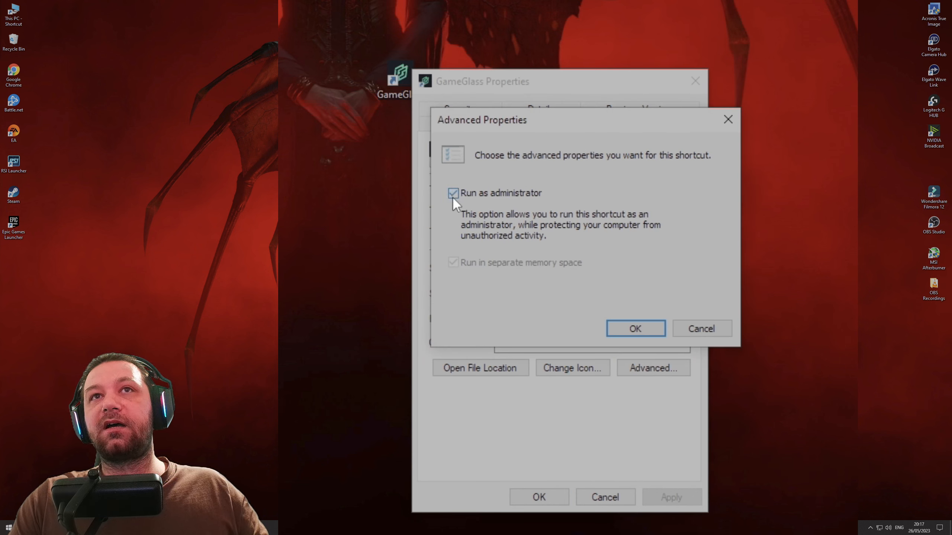
{"action": "left_click", "coordinate": [633, 332]}
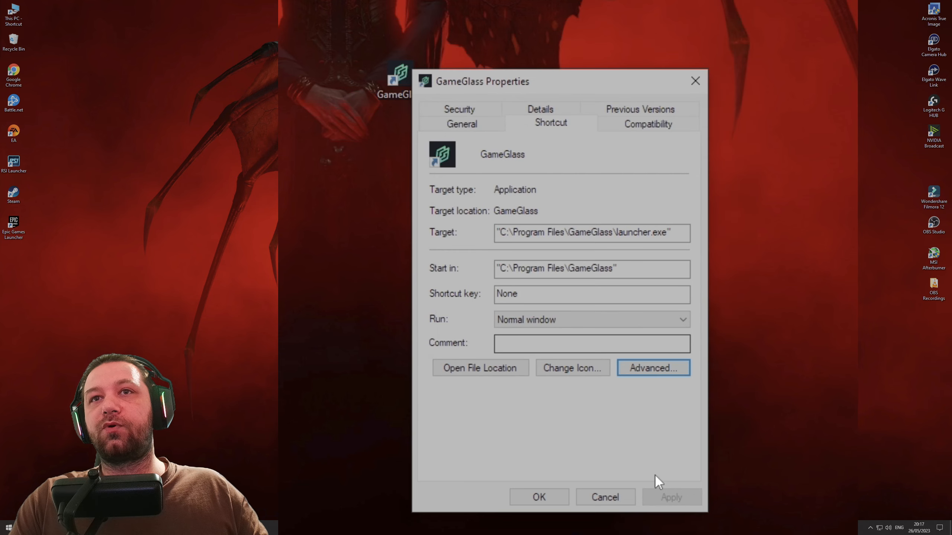
{"action": "left_click", "coordinate": [549, 495]}
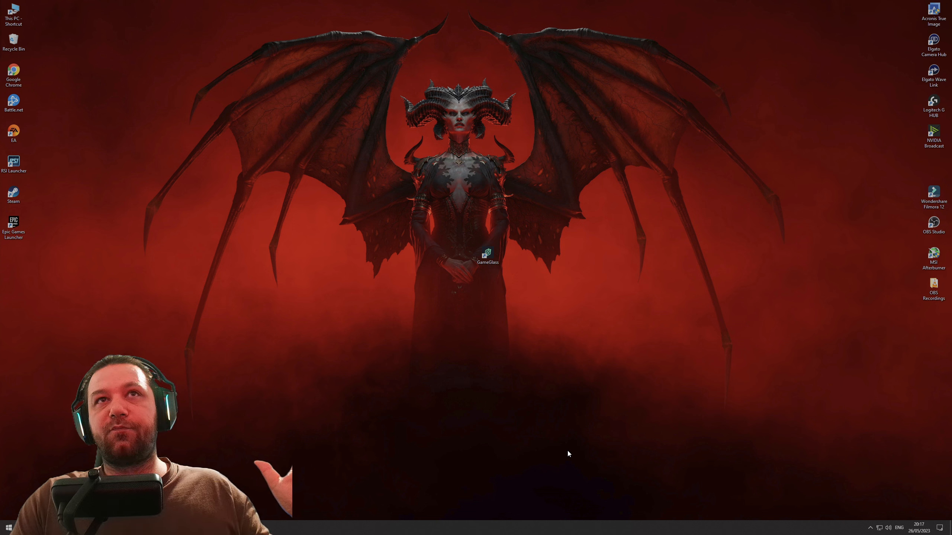
- Launch GameGlass from the desktop shortcut and open its My Shards section
{"action": "double_click", "coordinate": [486, 261]}
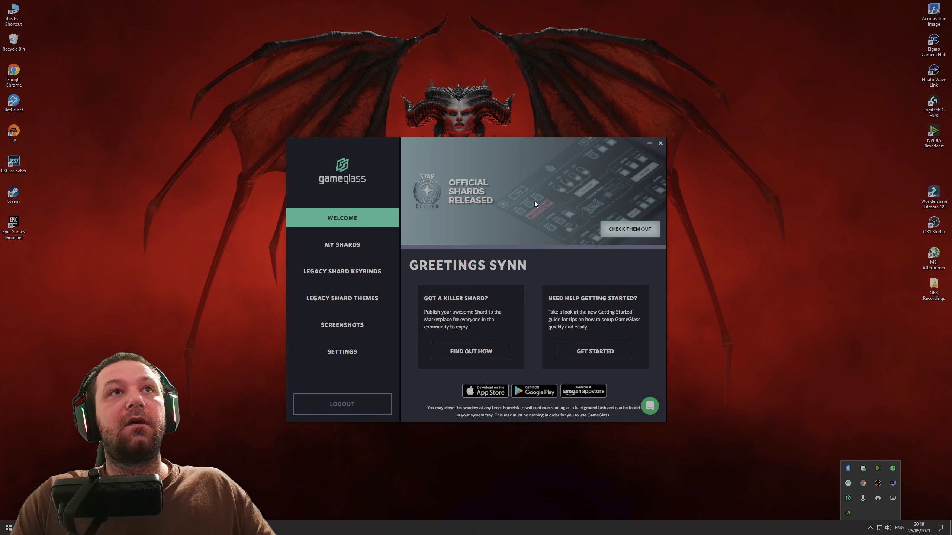
{"action": "left_click", "coordinate": [340, 248]}
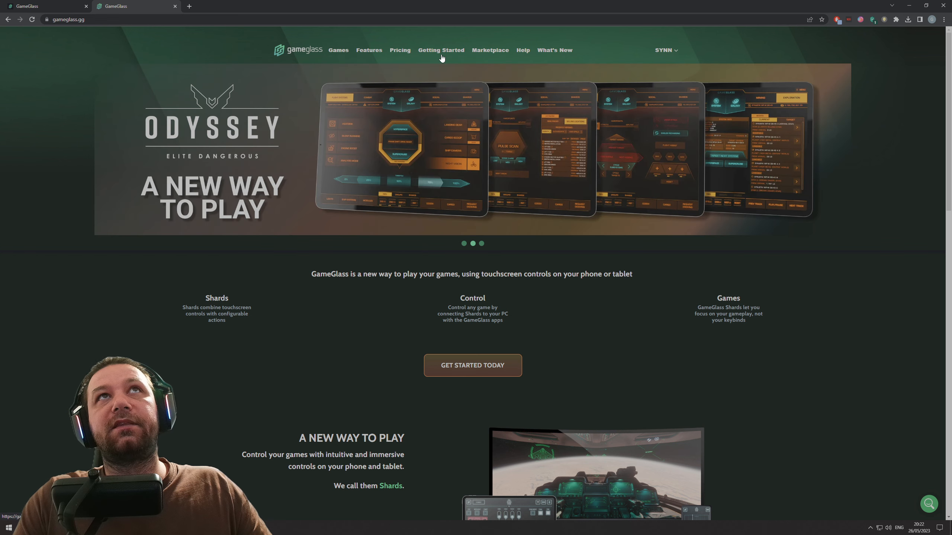
- Open the GameGlass Marketplace in the browser and look through the full list of game collections
{"action": "left_click", "coordinate": [490, 55]}
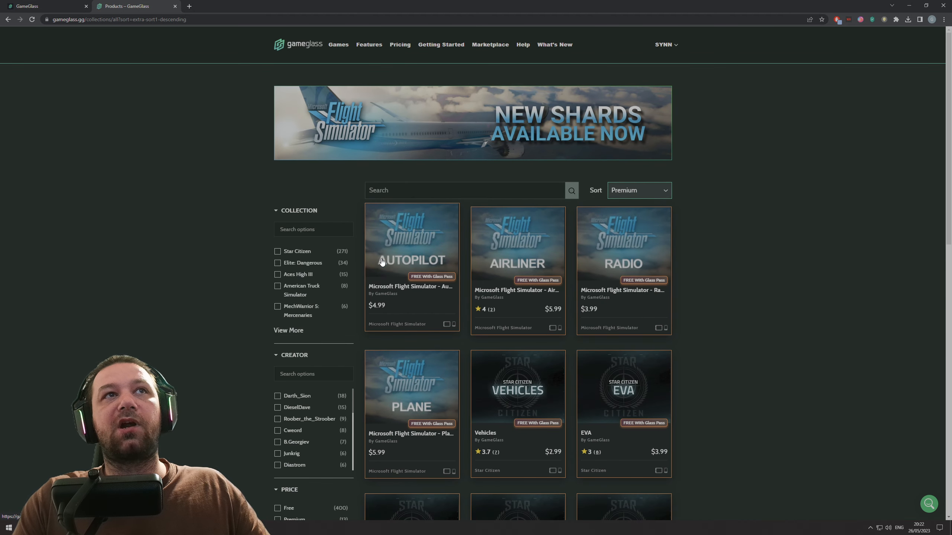
{"action": "left_click", "coordinate": [287, 331]}
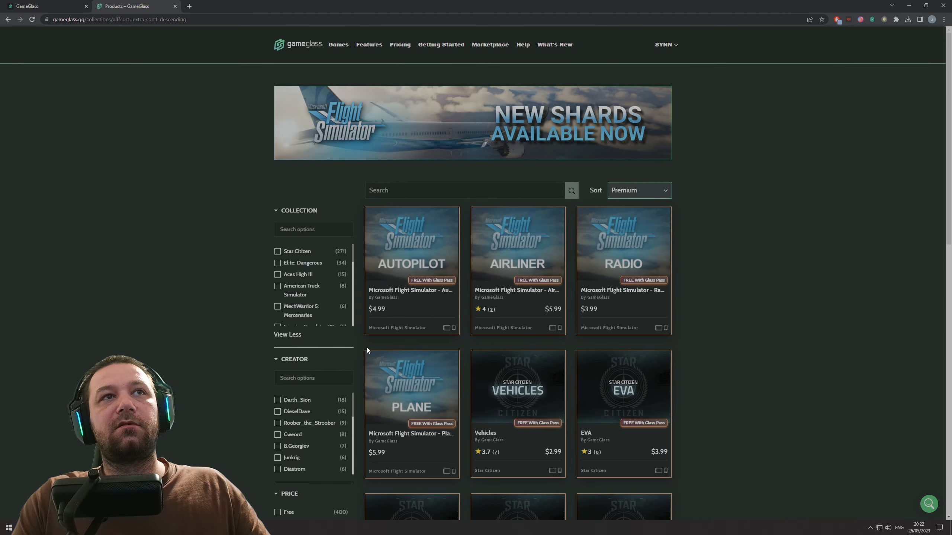
{"action": "scroll", "coordinate": [315, 285], "scroll_direction": "down", "scroll_amount": 10}
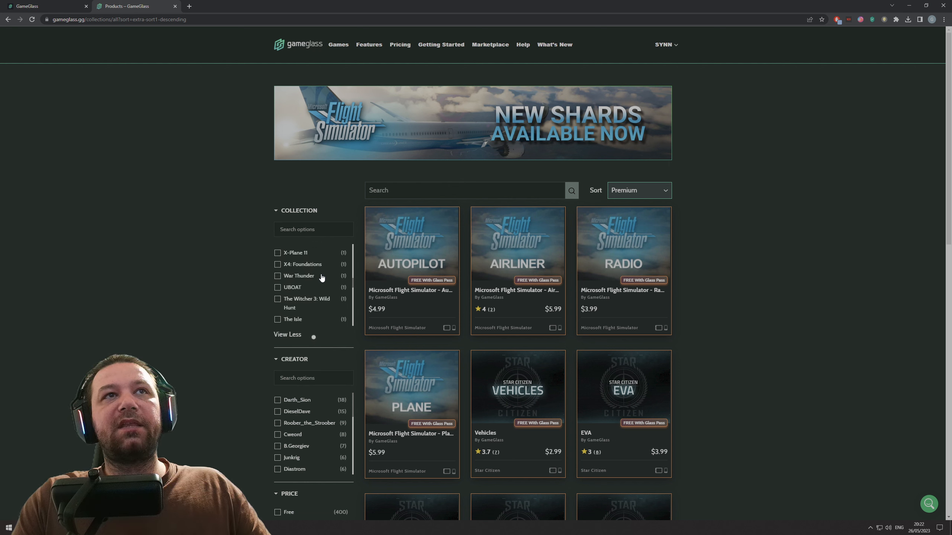
{"action": "scroll", "coordinate": [313, 296], "scroll_direction": "up", "scroll_amount": 5}
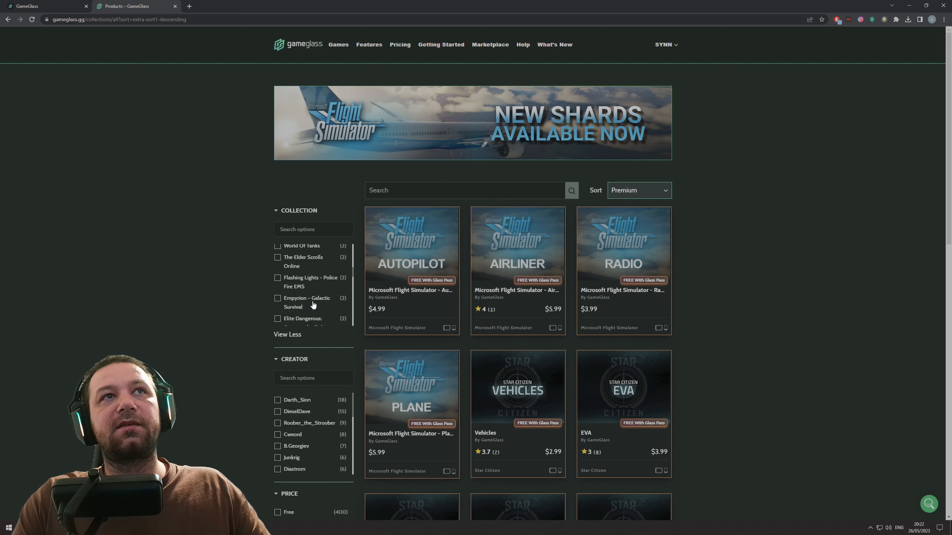
{"action": "scroll", "coordinate": [313, 304], "scroll_direction": "up", "scroll_amount": 5}
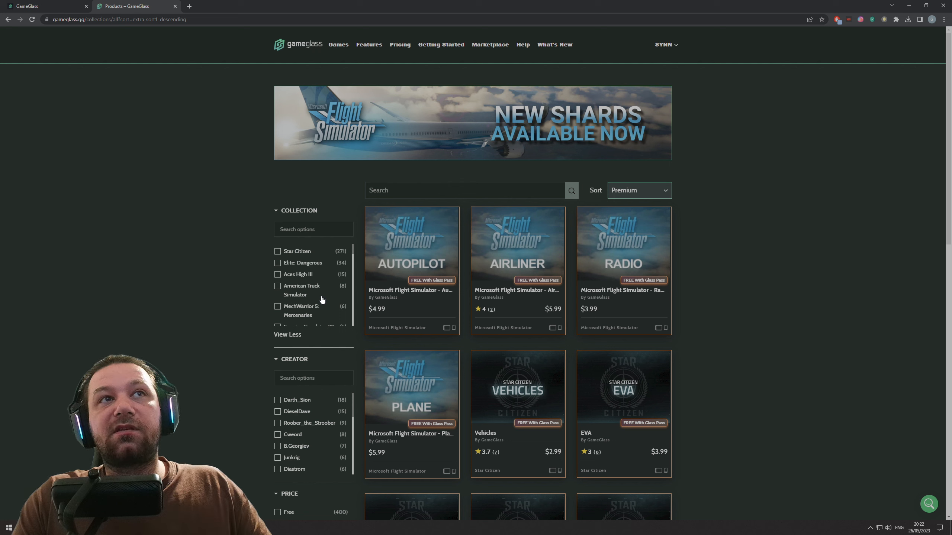
{"action": "scroll", "coordinate": [326, 288], "scroll_direction": "down", "scroll_amount": 1}
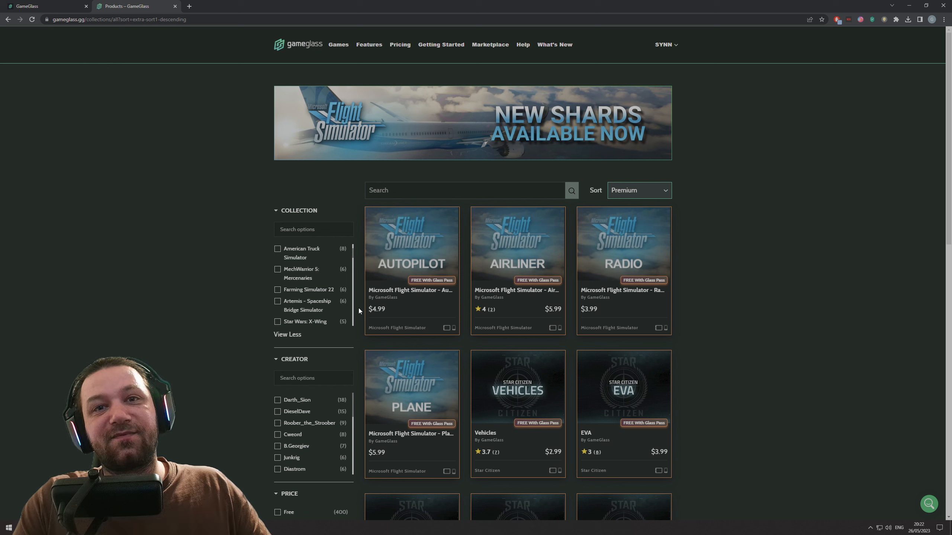
{"action": "scroll", "coordinate": [322, 304], "scroll_direction": "up", "scroll_amount": 1}
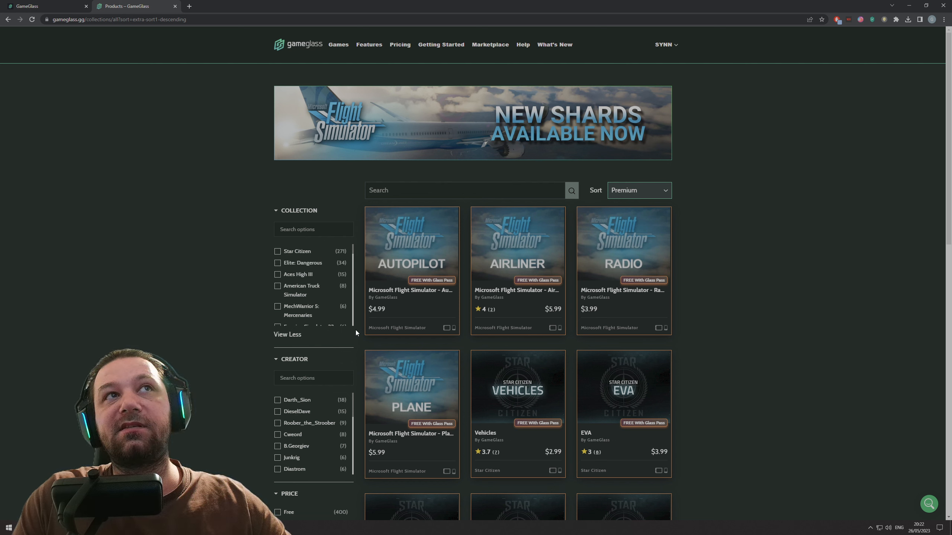
- Filter the marketplace shards to the Star Citizen collection and look through the available creators
{"action": "left_click", "coordinate": [277, 251]}
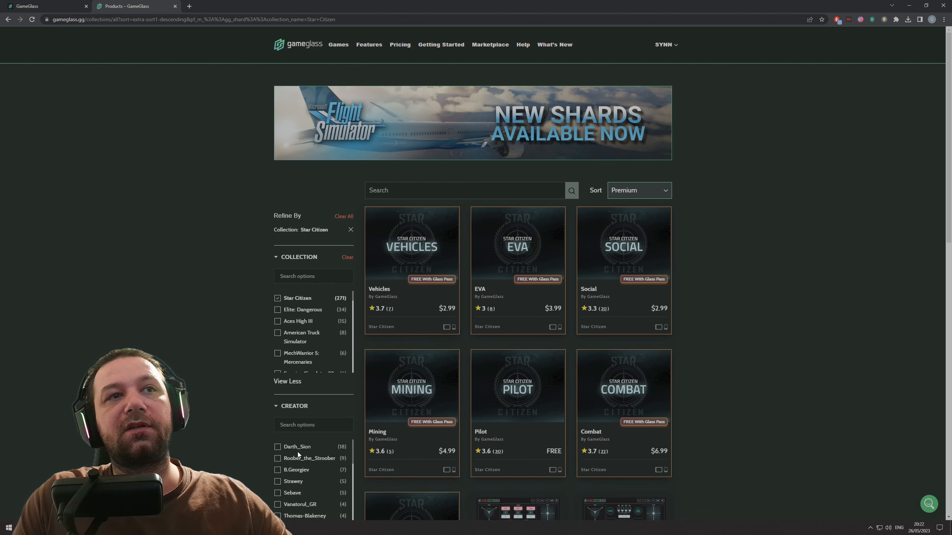
{"action": "scroll", "coordinate": [362, 304], "scroll_direction": "down", "scroll_amount": 5}
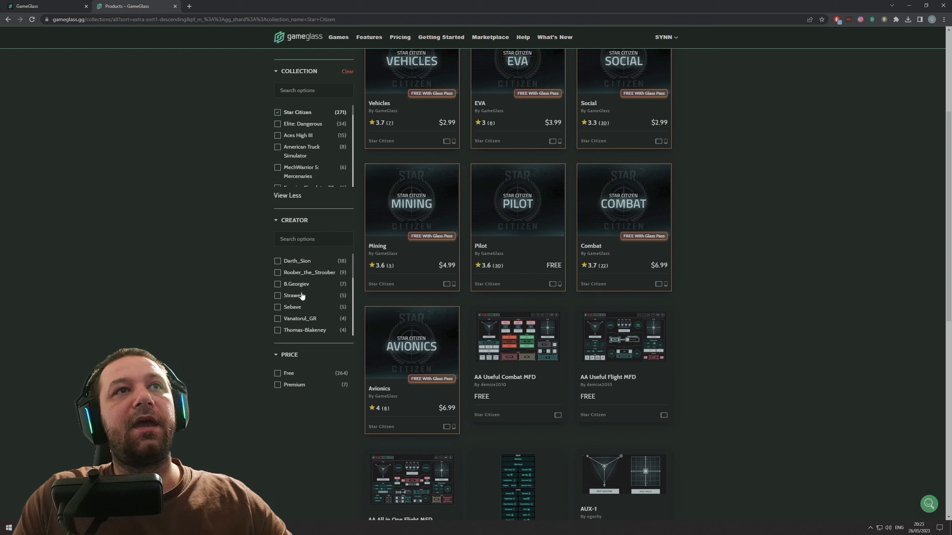
{"action": "scroll", "coordinate": [306, 290], "scroll_direction": "down", "scroll_amount": 5}
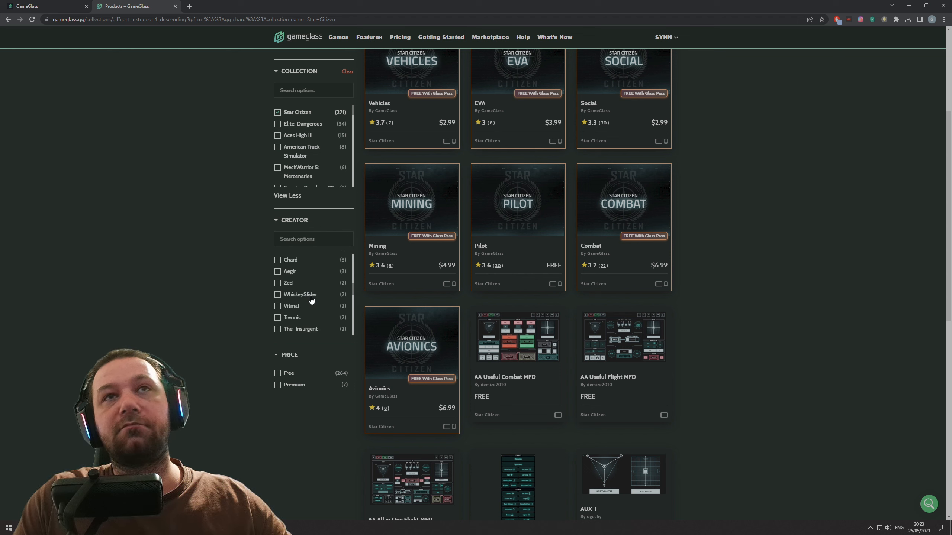
{"action": "scroll", "coordinate": [307, 296], "scroll_direction": "up", "scroll_amount": 10}
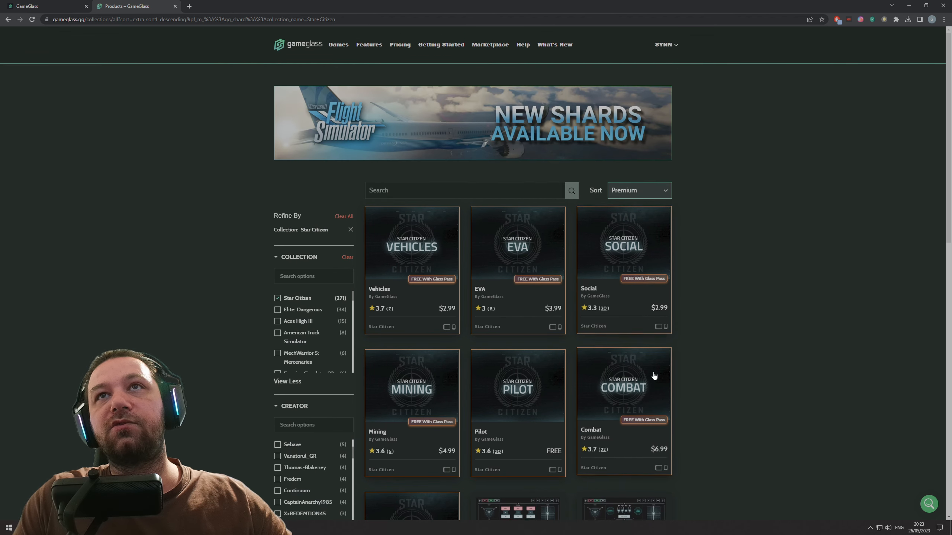
- Browse the premium and free Star Citizen shards, view the Flight Simple shard's page and return to the list
{"action": "scroll", "coordinate": [399, 459], "scroll_direction": "down", "scroll_amount": 2}
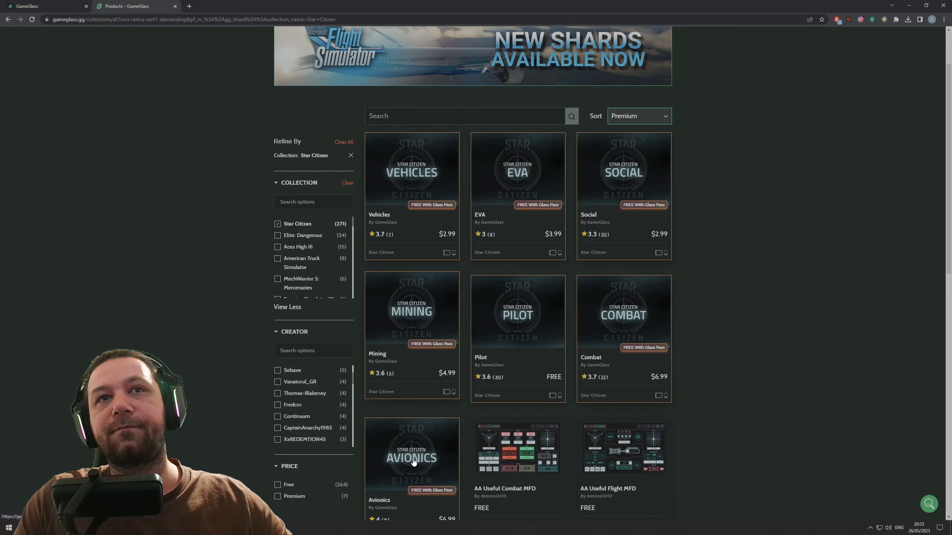
{"action": "scroll", "coordinate": [403, 403], "scroll_direction": "up", "scroll_amount": 2}
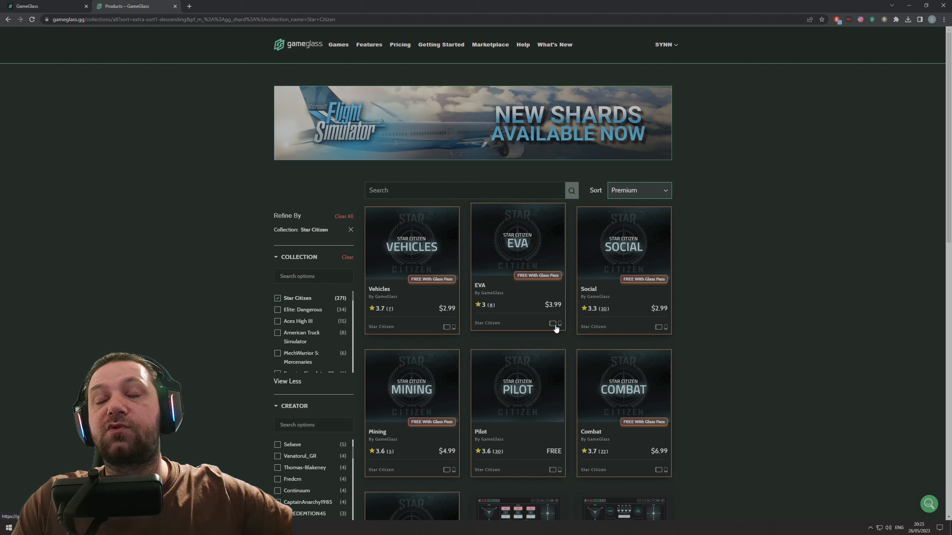
{"action": "scroll", "coordinate": [556, 328], "scroll_direction": "down", "scroll_amount": 4}
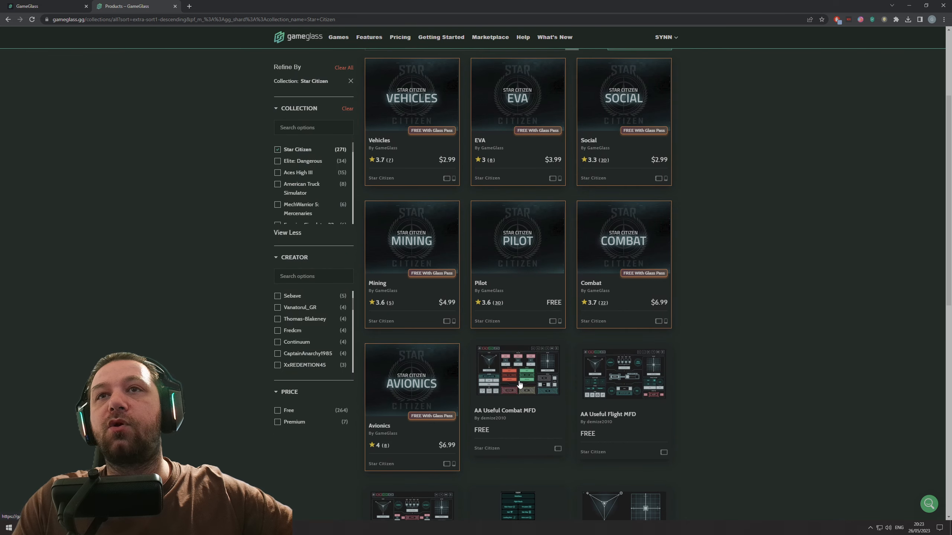
{"action": "scroll", "coordinate": [522, 384], "scroll_direction": "down", "scroll_amount": 4}
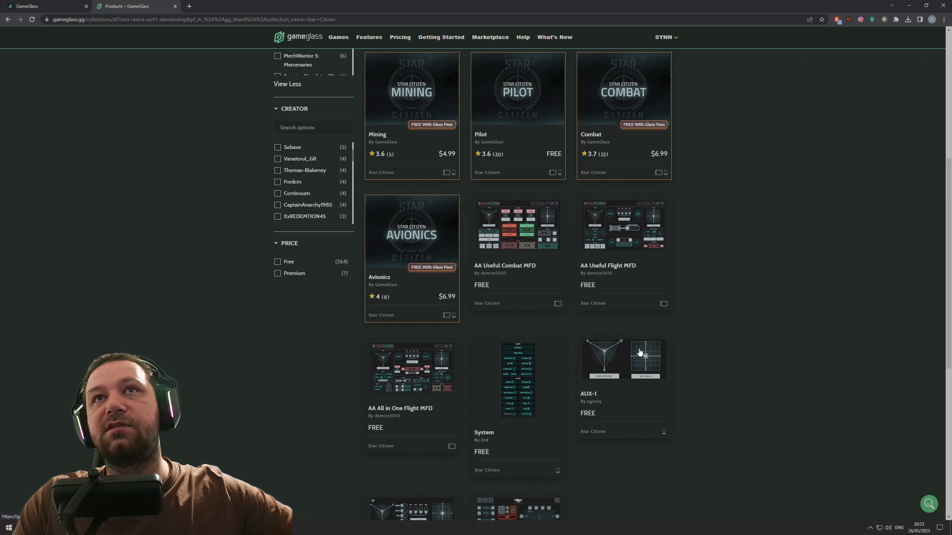
{"action": "scroll", "coordinate": [641, 353], "scroll_direction": "down", "scroll_amount": 3}
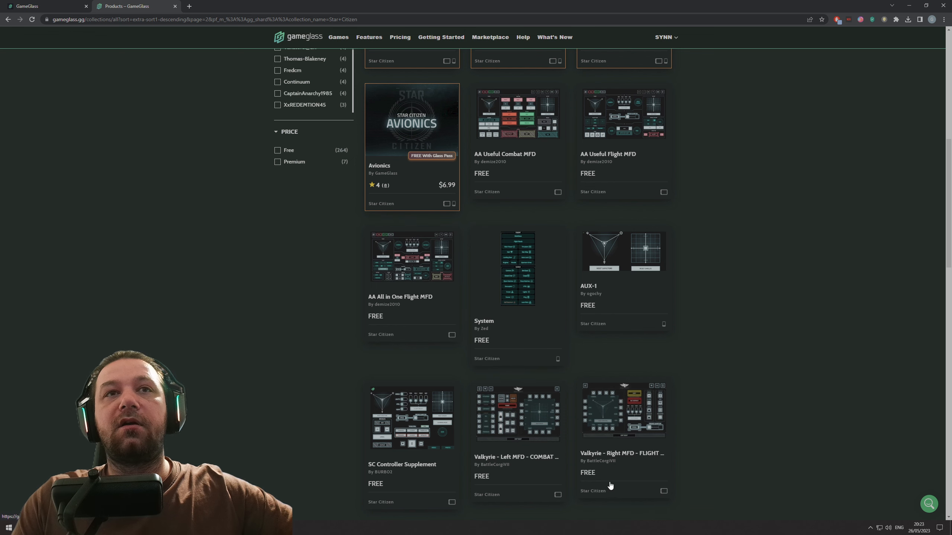
{"action": "scroll", "coordinate": [617, 486], "scroll_direction": "down", "scroll_amount": 3}
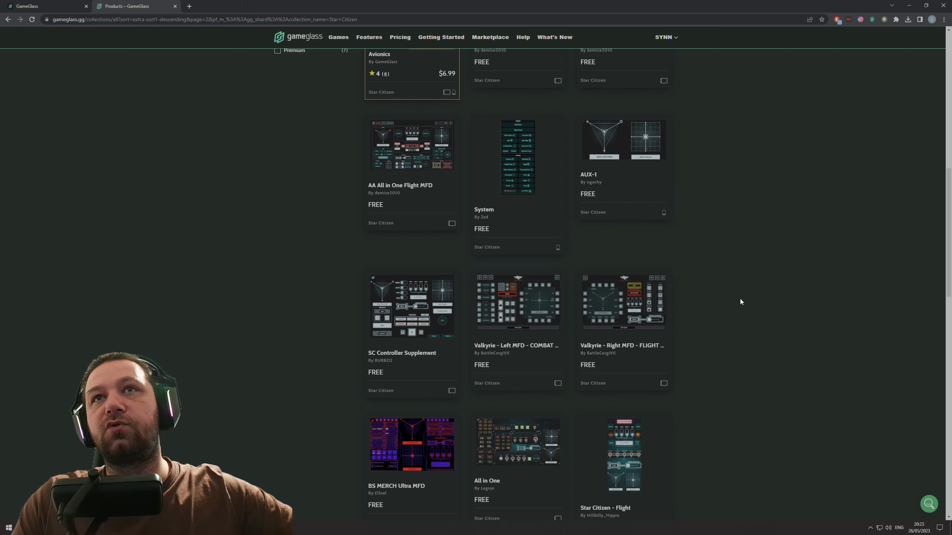
{"action": "scroll", "coordinate": [741, 301], "scroll_direction": "down", "scroll_amount": 3}
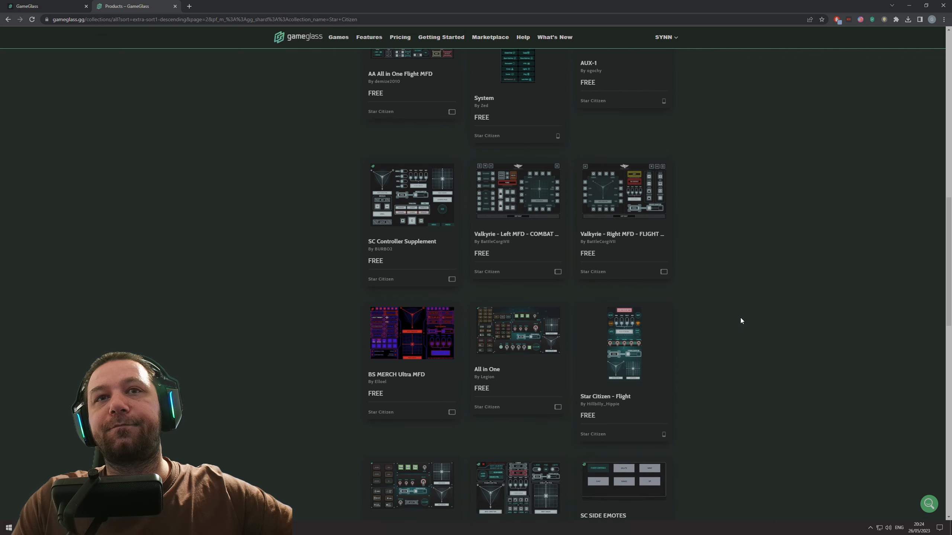
{"action": "left_click", "coordinate": [416, 479]}
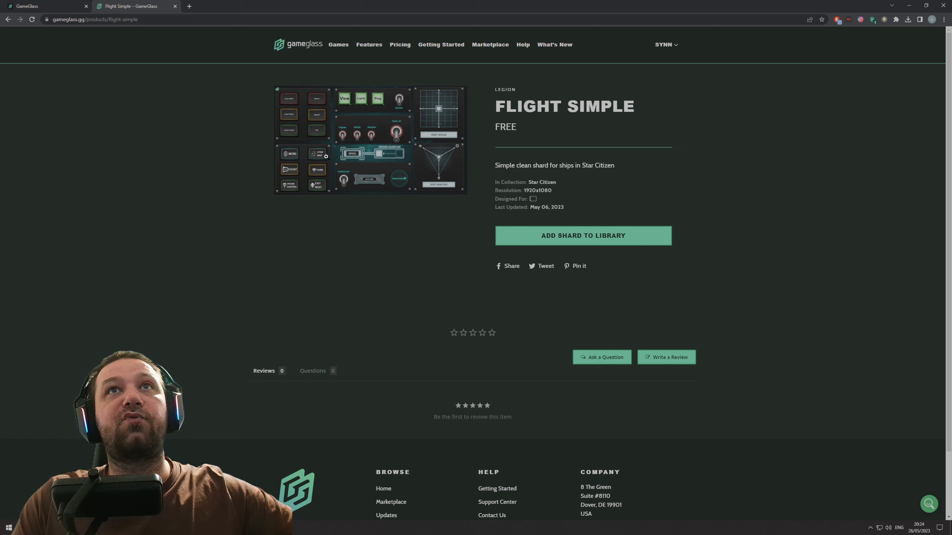
{"action": "key", "text": "alt+Left"}
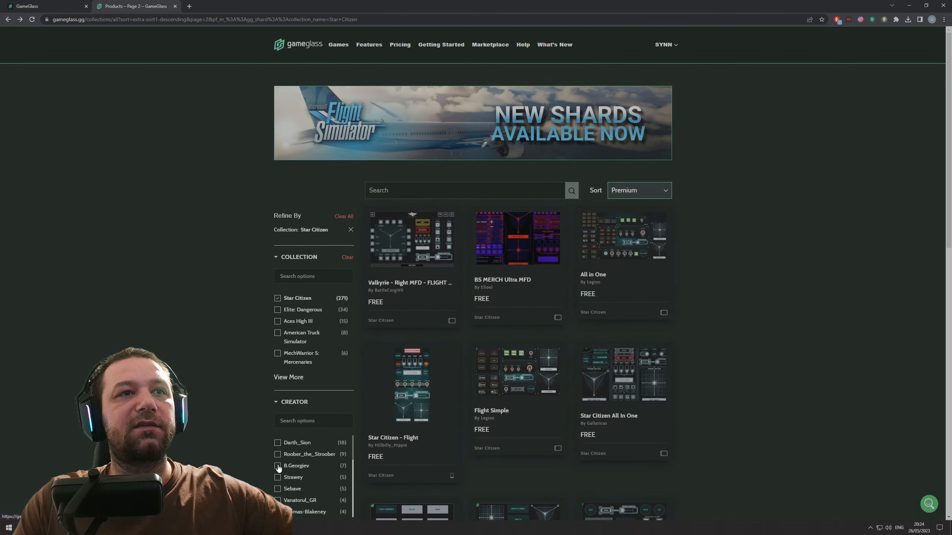
- Filter the Star Citizen shards to the third listed creator and read the ALL BASIC CONTROLS - TABLETS 7 AND 10 INCH V.04 BLACK description
{"action": "left_click", "coordinate": [277, 466]}
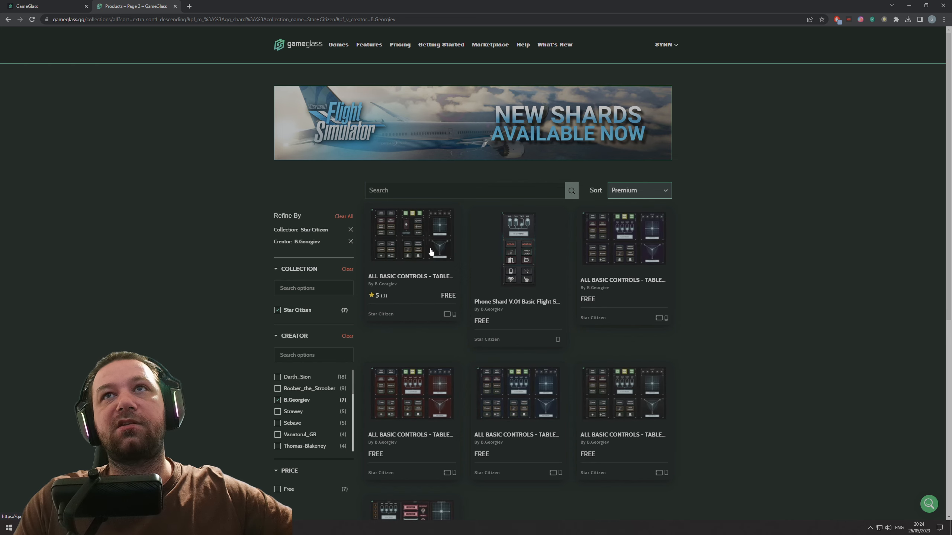
{"action": "left_click", "coordinate": [418, 235]}
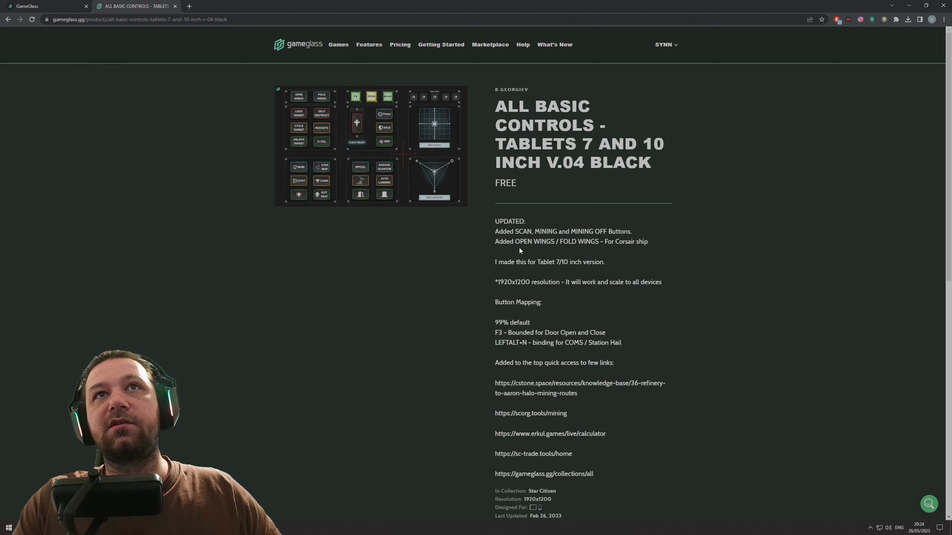
{"action": "left_click_drag", "start_coordinate": [495, 221], "coordinate": [552, 272]}
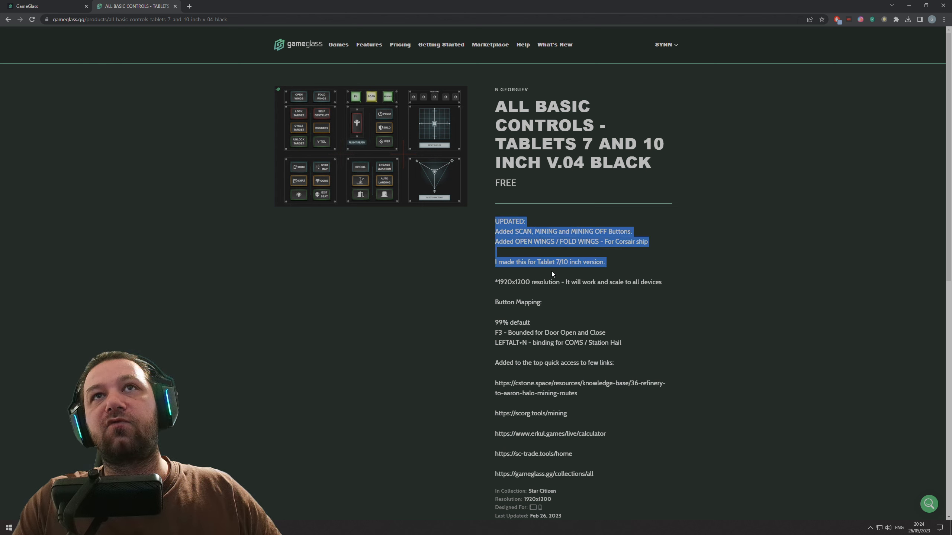
- Examine the ALL BASIC CONTROLS shard's resolution note, enlarged preview, button mapping, quick-access links and reviews
{"action": "left_click", "coordinate": [649, 263]}
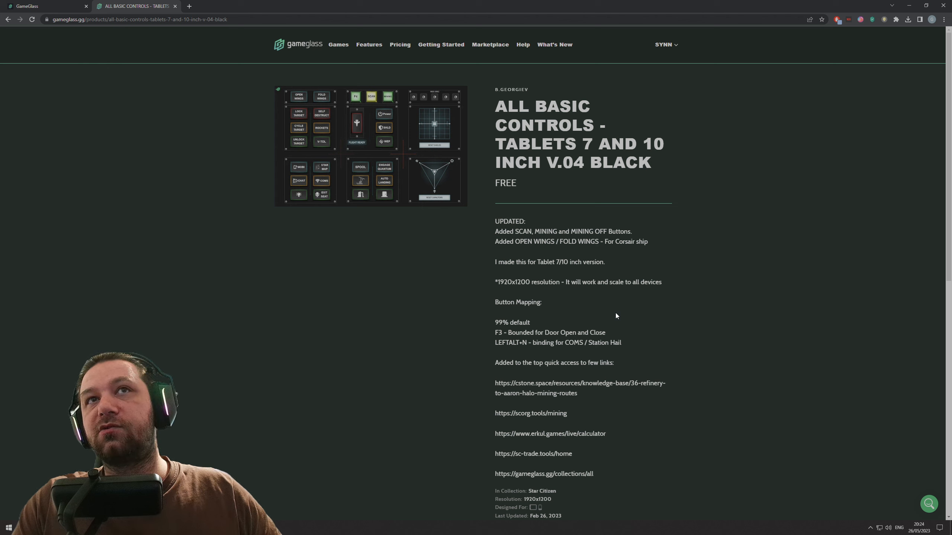
{"action": "left_click_drag", "start_coordinate": [486, 280], "coordinate": [533, 282]}
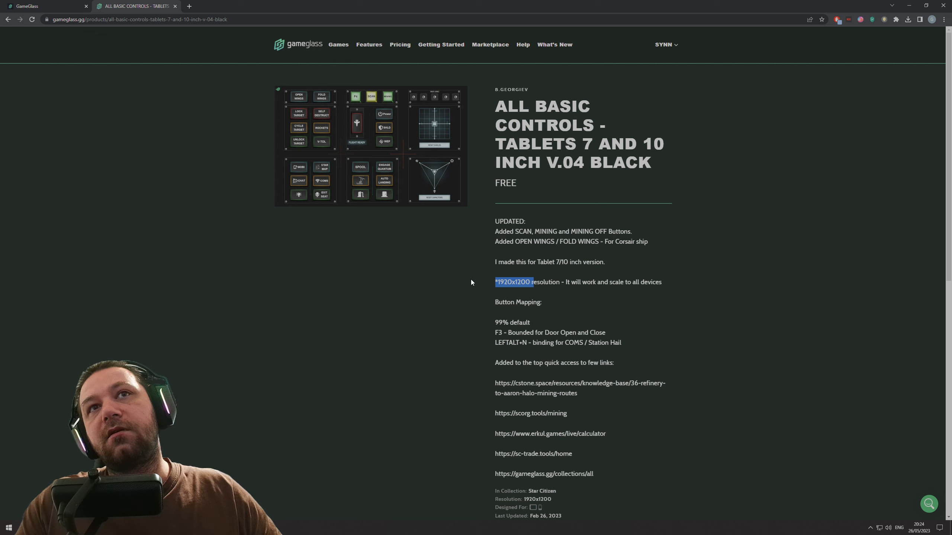
{"action": "scroll", "coordinate": [589, 321], "scroll_direction": "down", "scroll_amount": 1}
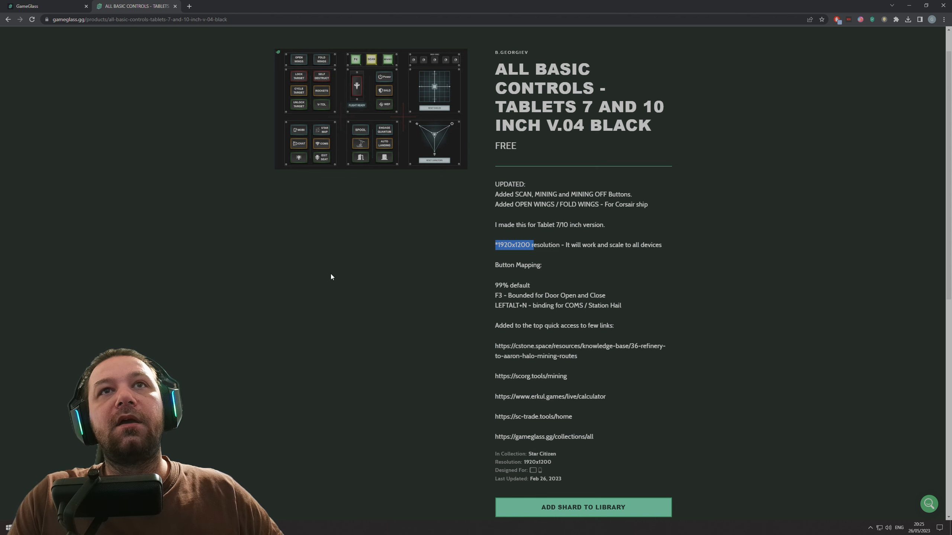
{"action": "scroll", "coordinate": [295, 294], "scroll_direction": "up", "scroll_amount": 1}
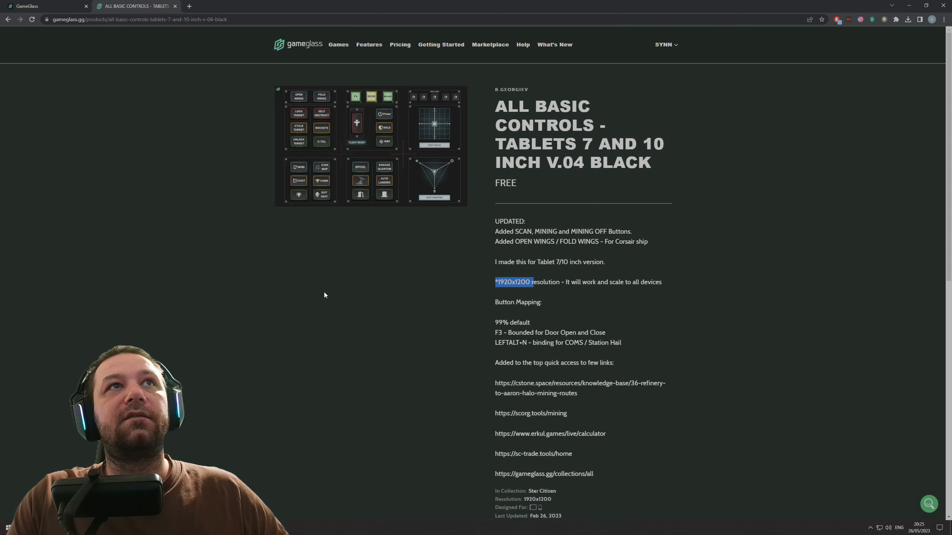
{"action": "left_click", "coordinate": [320, 181]}
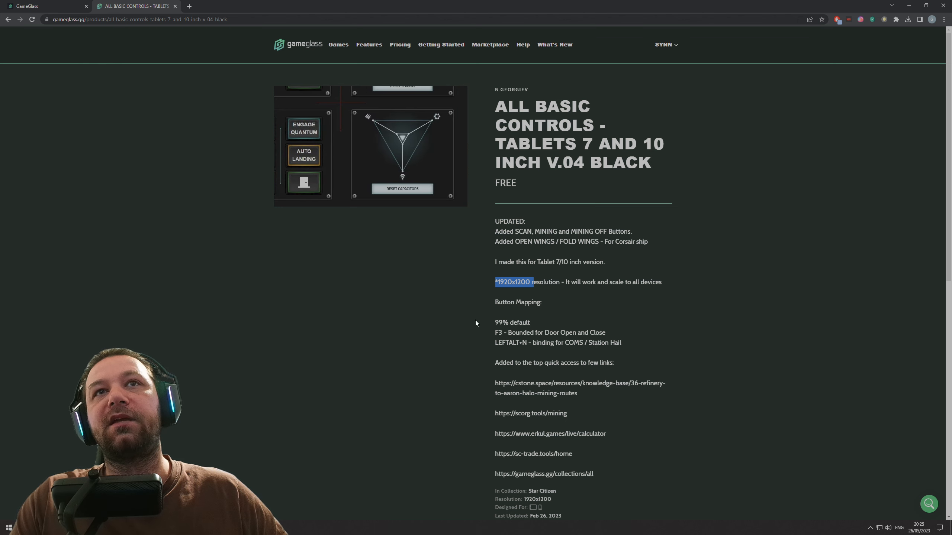
{"action": "left_click_drag", "start_coordinate": [497, 344], "coordinate": [526, 345]}
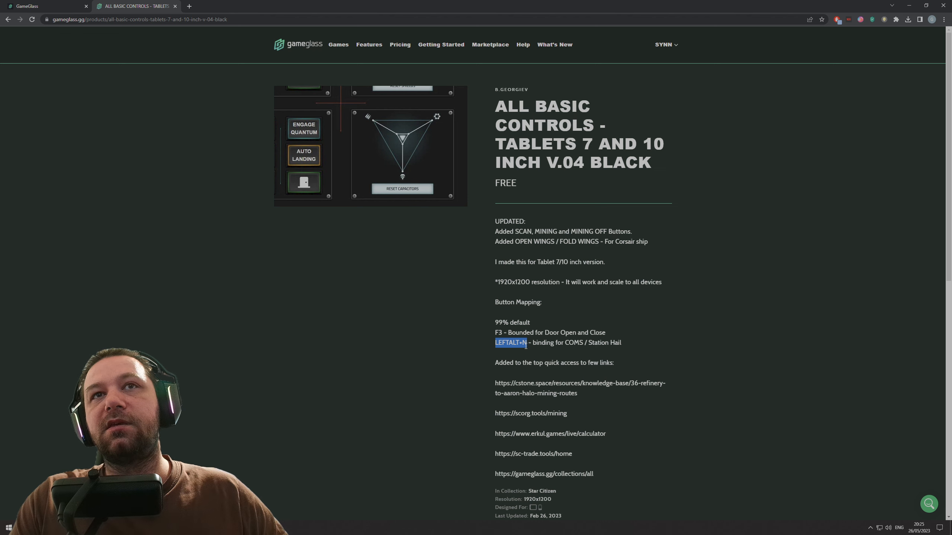
{"action": "scroll", "coordinate": [526, 350], "scroll_direction": "down", "scroll_amount": 4}
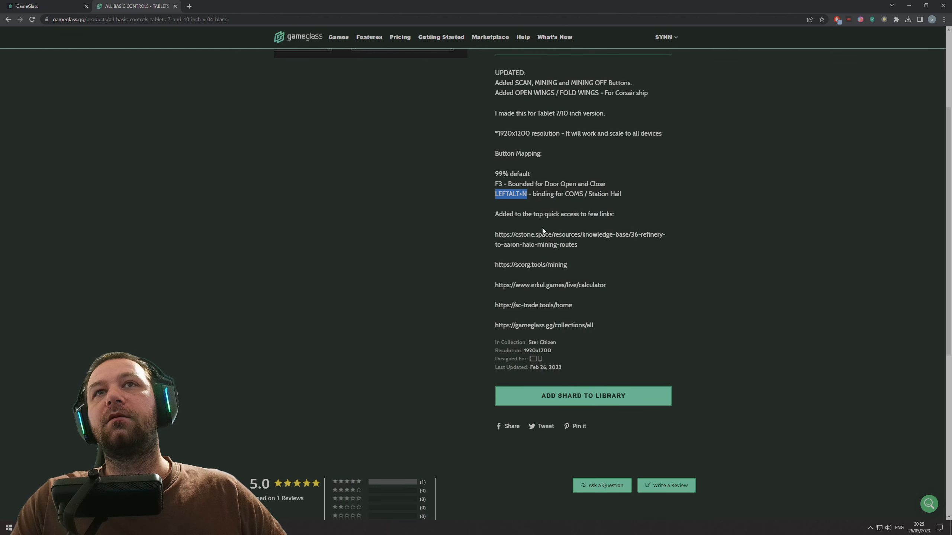
{"action": "scroll", "coordinate": [655, 324], "scroll_direction": "up", "scroll_amount": 1}
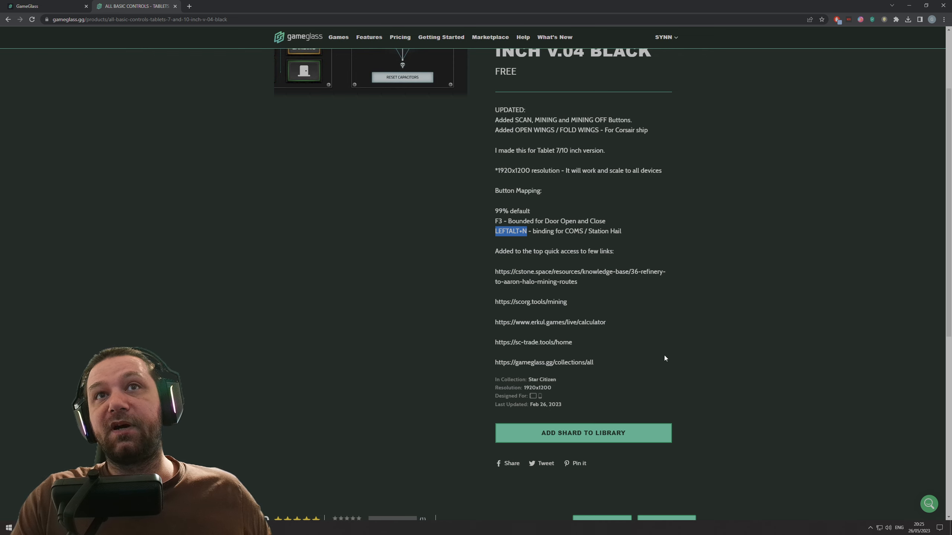
{"action": "scroll", "coordinate": [674, 343], "scroll_direction": "up", "scroll_amount": 3}
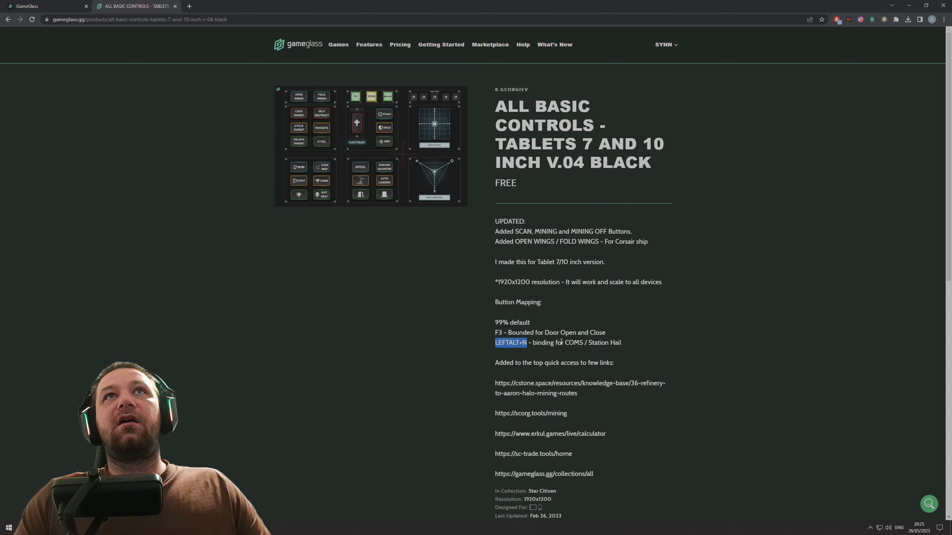
{"action": "scroll", "coordinate": [565, 366], "scroll_direction": "down", "scroll_amount": 10}
{"action": "scroll", "coordinate": [565, 367], "scroll_direction": "up", "scroll_amount": 5}
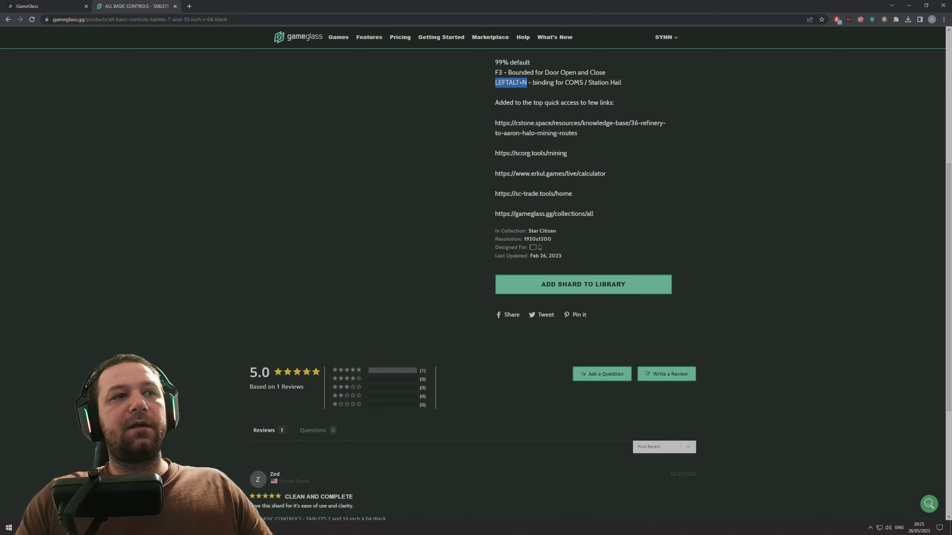
- Switch to the GameGlass desktop app, close the browser and reposition the app window on the desktop
{"action": "mouse_move", "coordinate": [254, 528]}
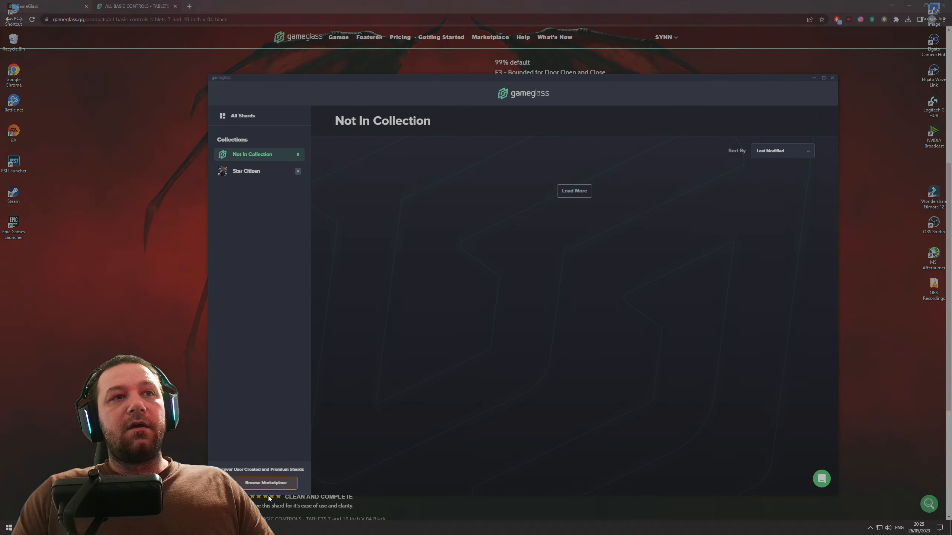
{"action": "left_click", "coordinate": [268, 496]}
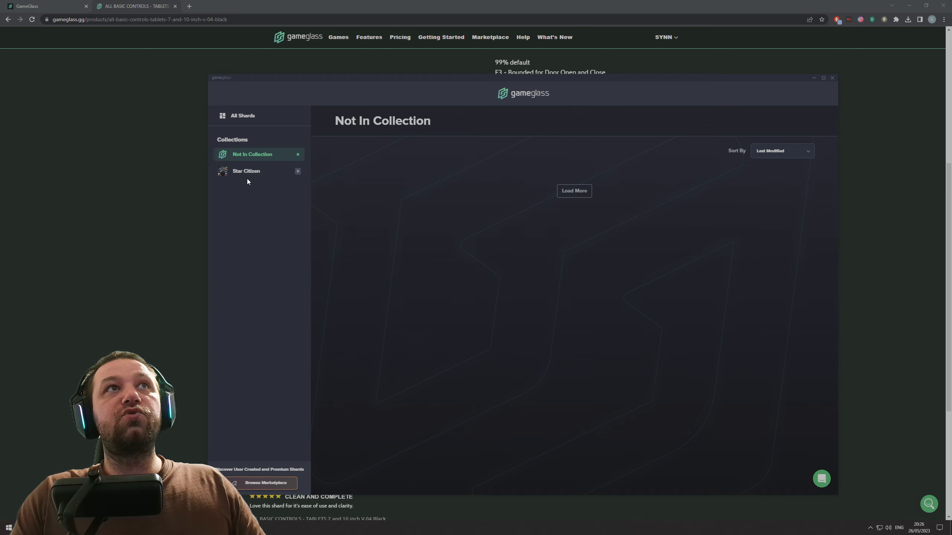
{"action": "left_click", "coordinate": [130, 182]}
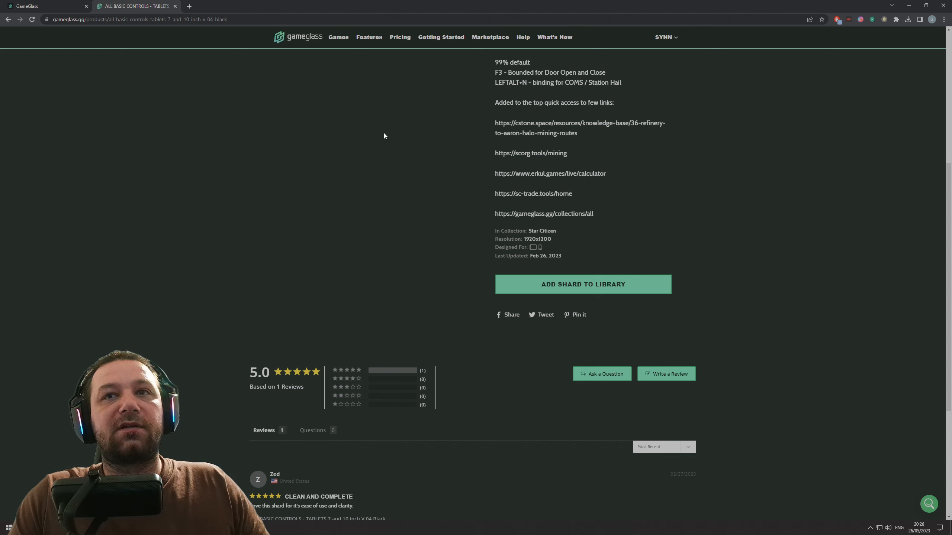
{"action": "left_click", "coordinate": [54, 6]}
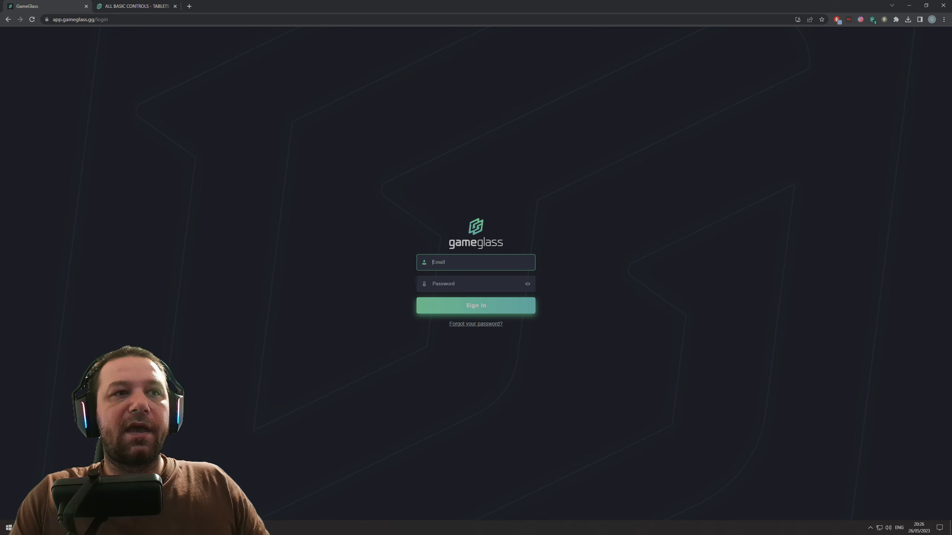
{"action": "mouse_move", "coordinate": [259, 528]}
{"action": "left_click", "coordinate": [257, 501]}
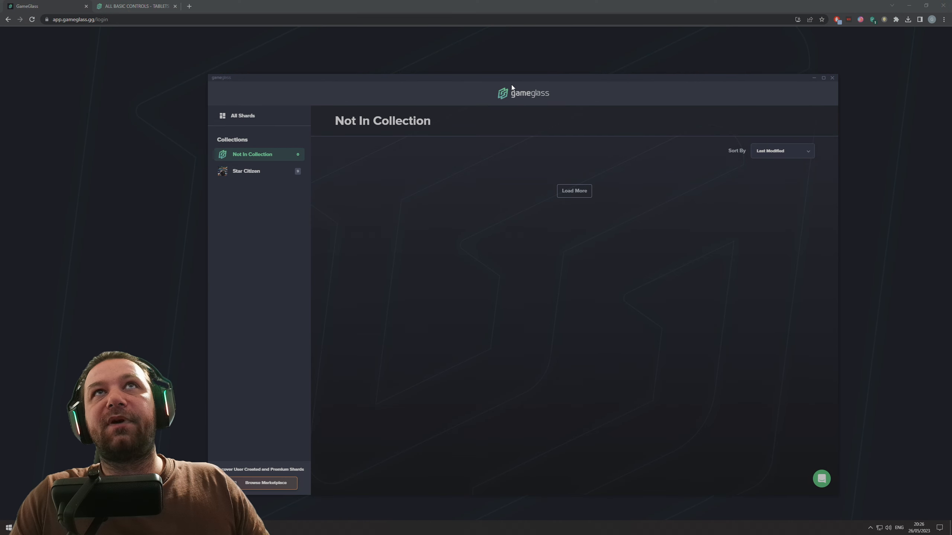
{"action": "mouse_move", "coordinate": [498, 78]}
{"action": "left_mouse_down"}
{"action": "mouse_move", "coordinate": [474, 98]}
{"action": "mouse_move", "coordinate": [484, 71]}
{"action": "left_mouse_up"}
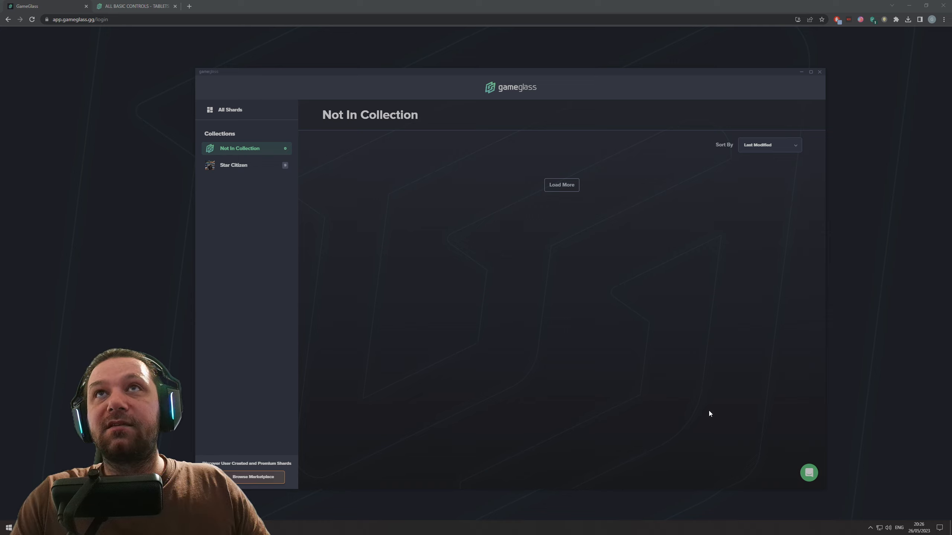
{"action": "left_click", "coordinate": [943, 5]}
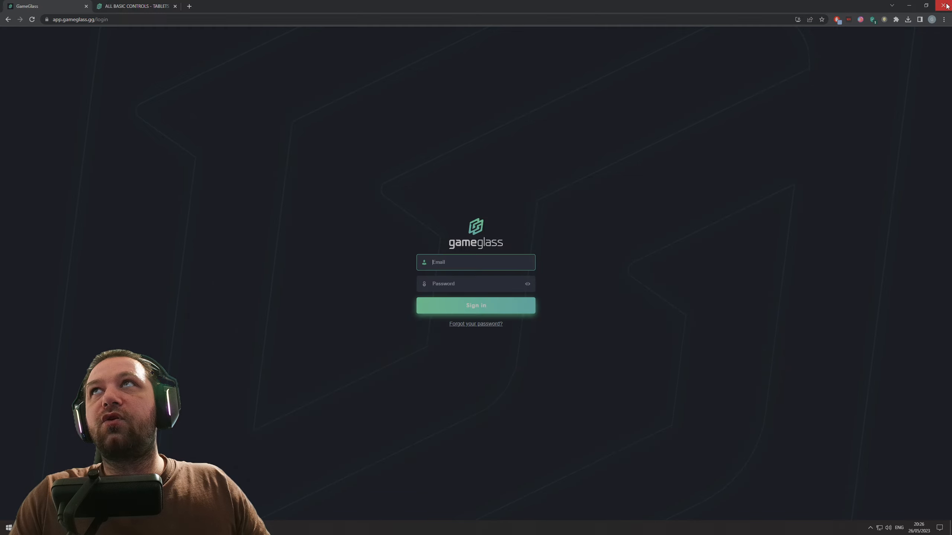
{"action": "left_click_drag", "start_coordinate": [557, 76], "coordinate": [527, 68]}
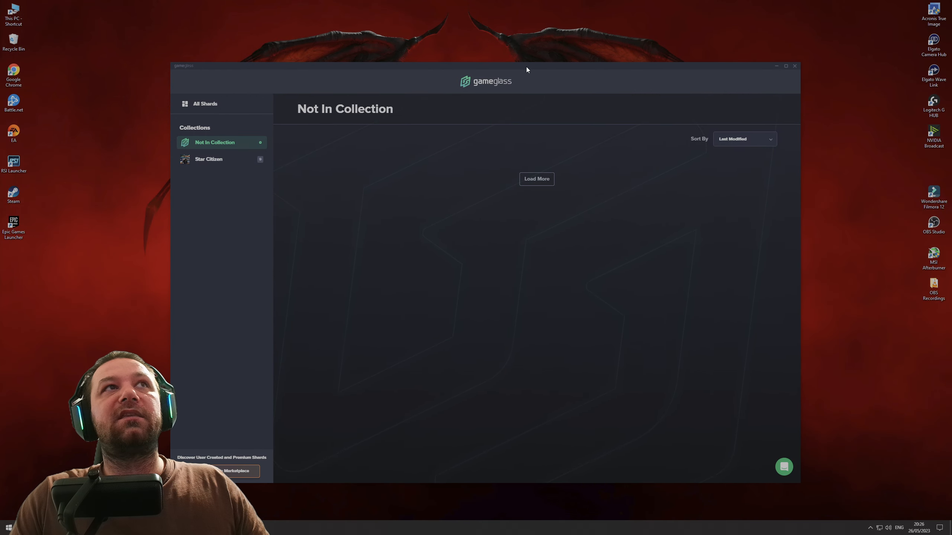
- Open the Star Citizen collection in the maximized GameGlass window and create a new shard
{"action": "left_click", "coordinate": [210, 160]}
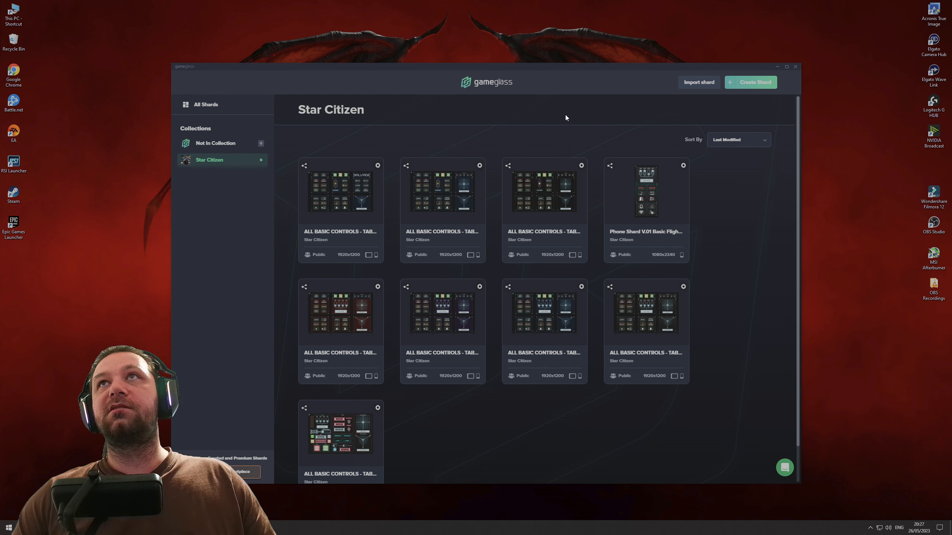
{"action": "left_click", "coordinate": [786, 66]}
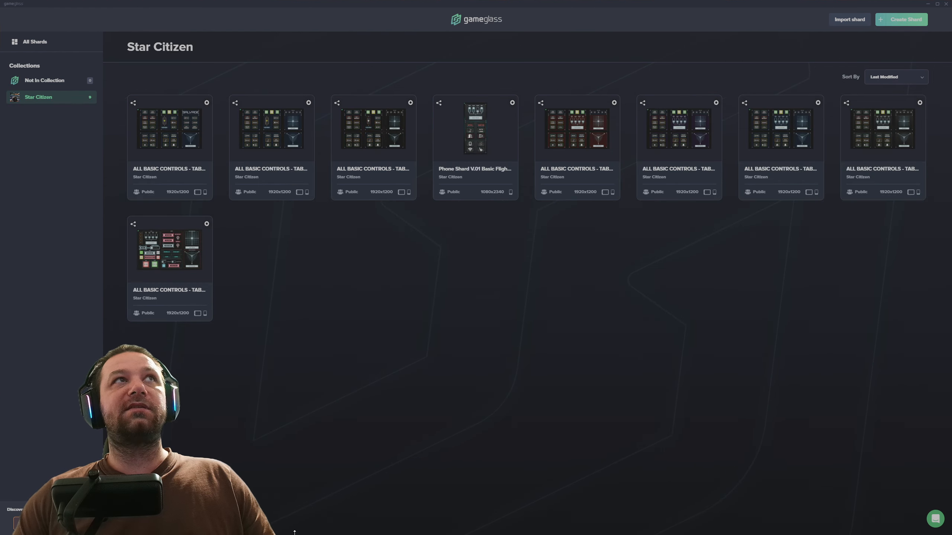
{"action": "left_click", "coordinate": [901, 25]}
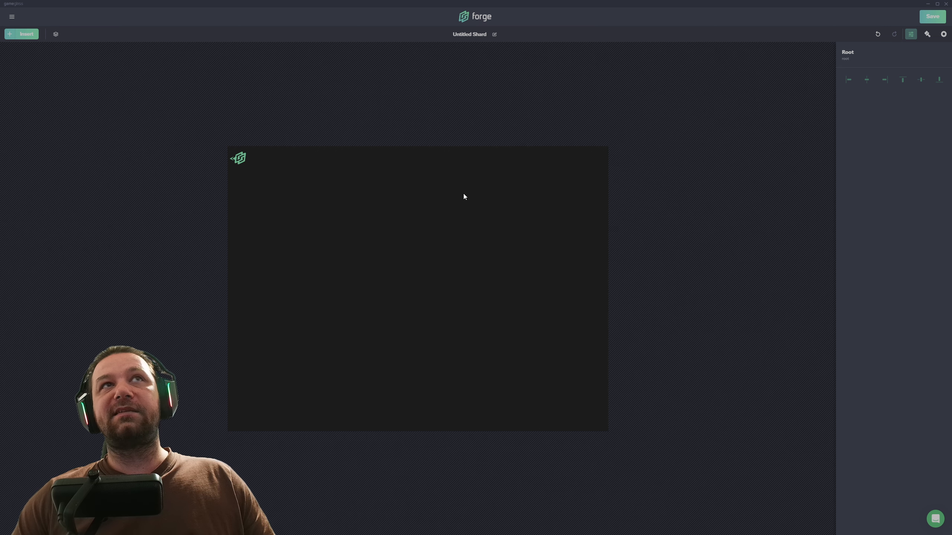
- Look through the new shard's properties, theming colours and background options, and open its canvas settings
{"action": "left_click", "coordinate": [912, 37]}
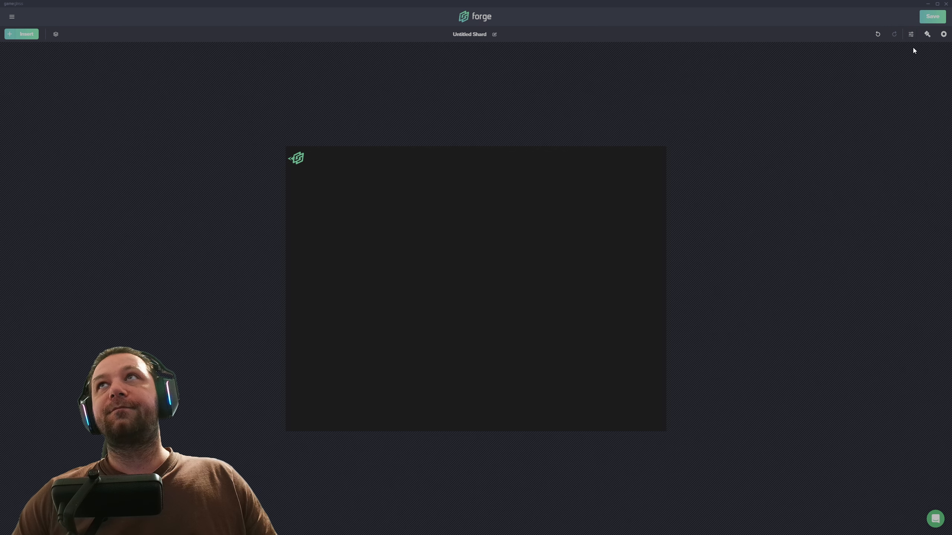
{"action": "left_click", "coordinate": [911, 34]}
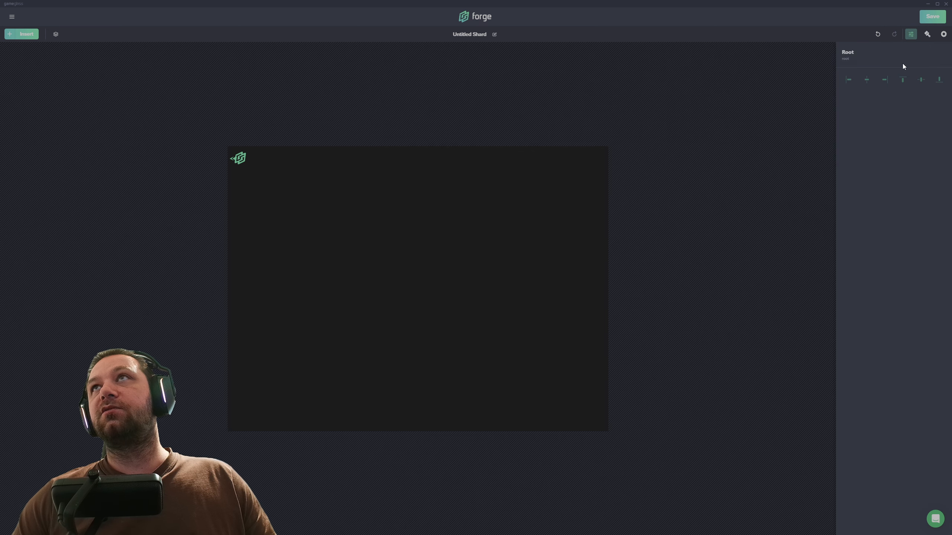
{"action": "left_click", "coordinate": [926, 35]}
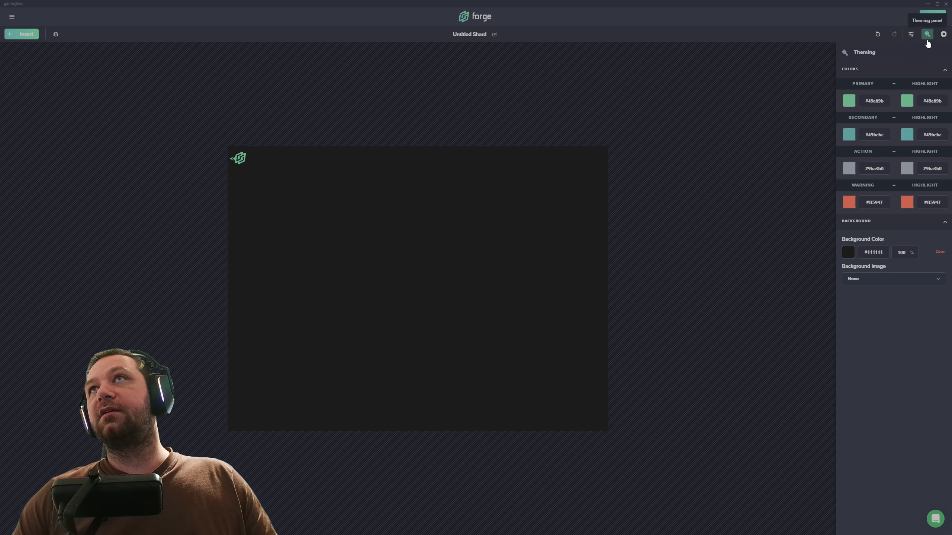
{"action": "left_click", "coordinate": [943, 35]}
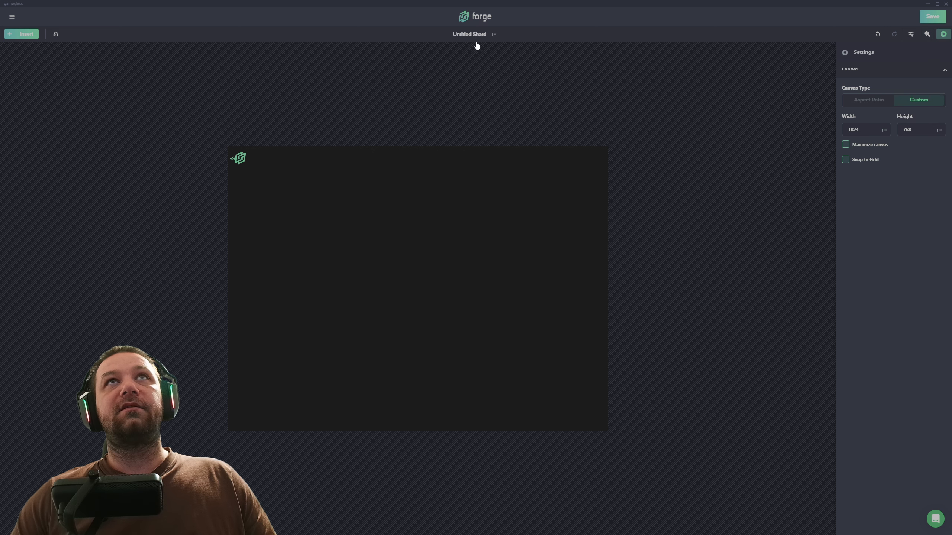
- Rename the untitled shard as "My new SC shard"
{"action": "left_click", "coordinate": [493, 32]}
{"action": "left_click", "coordinate": [551, 83]}
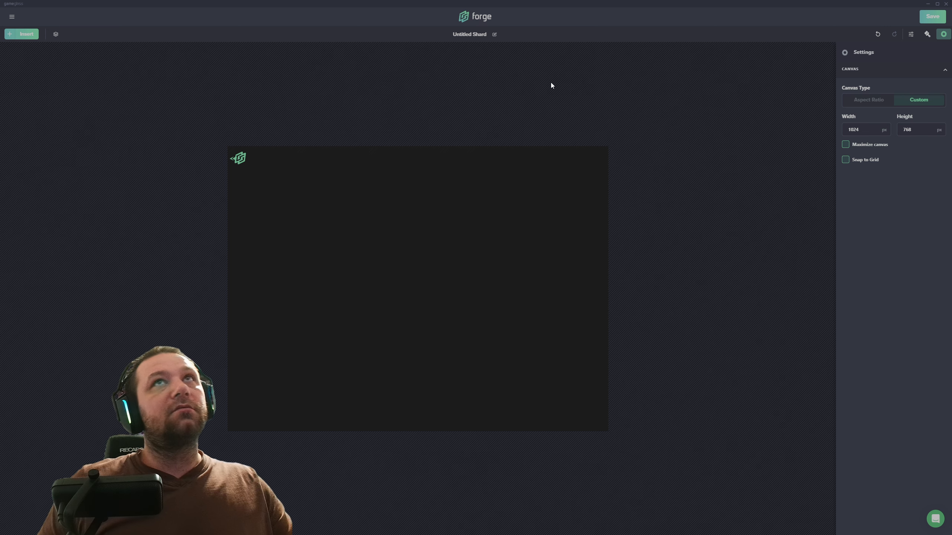
{"action": "left_click", "coordinate": [490, 38]}
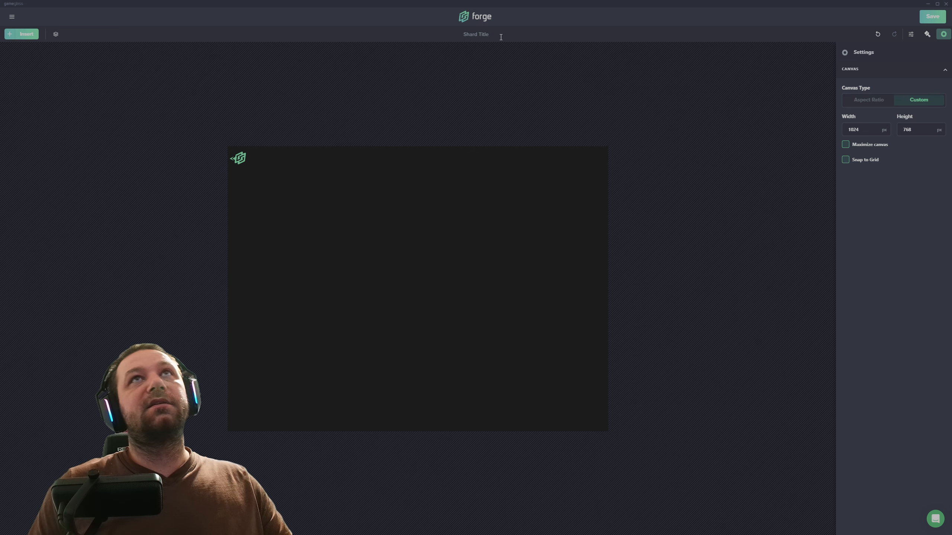
{"action": "type", "text": "My new "}
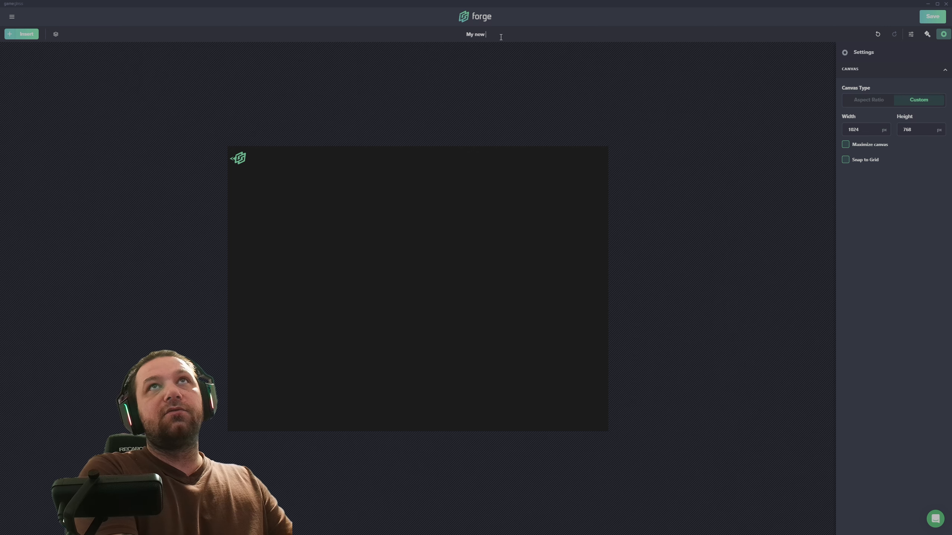
{"action": "type", "text": "SC shard"}
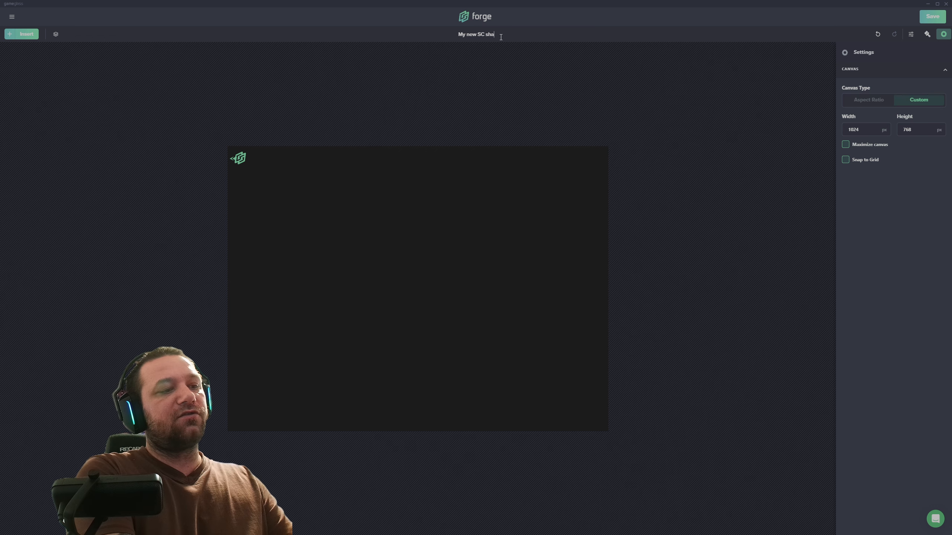
{"action": "key", "text": "Return"}
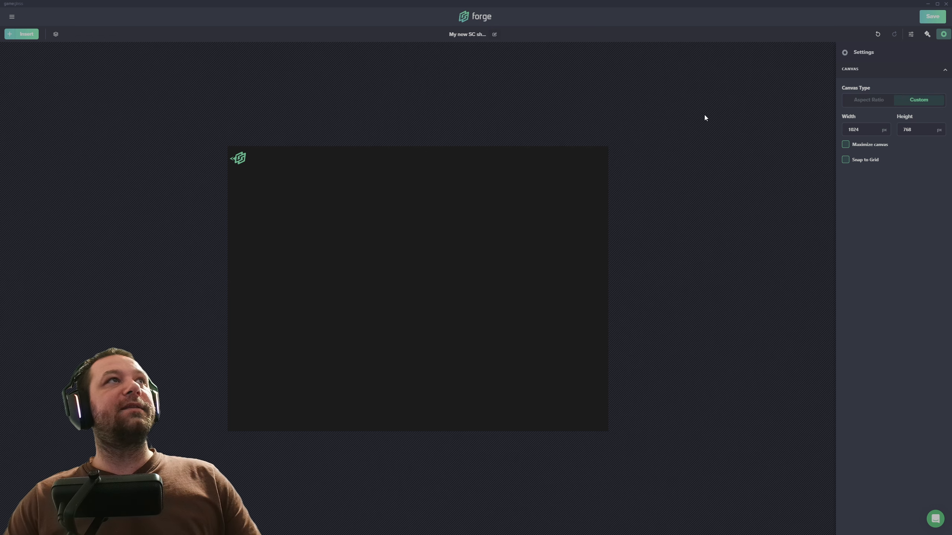
- Show the shard's layer list and view the recent components and component categories available for insertion
{"action": "left_click", "coordinate": [56, 35]}
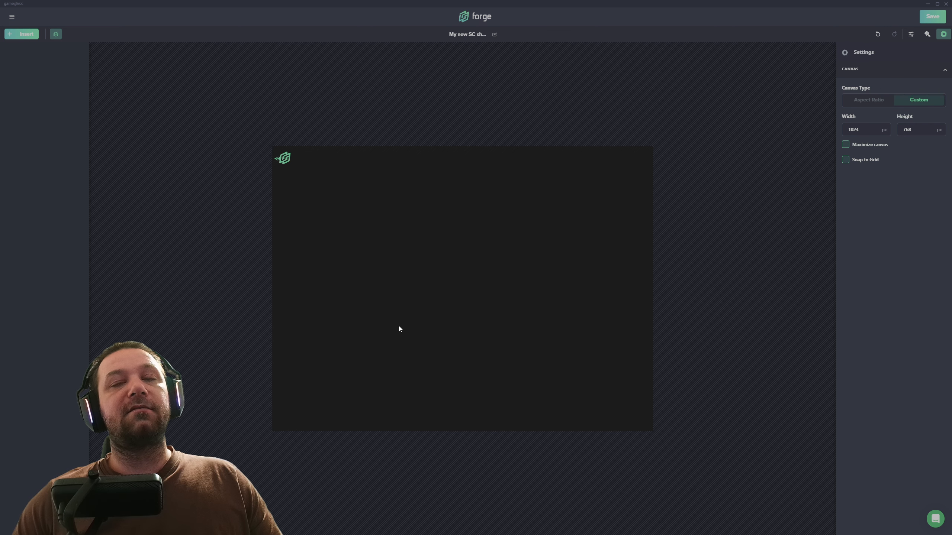
{"action": "left_click", "coordinate": [31, 34]}
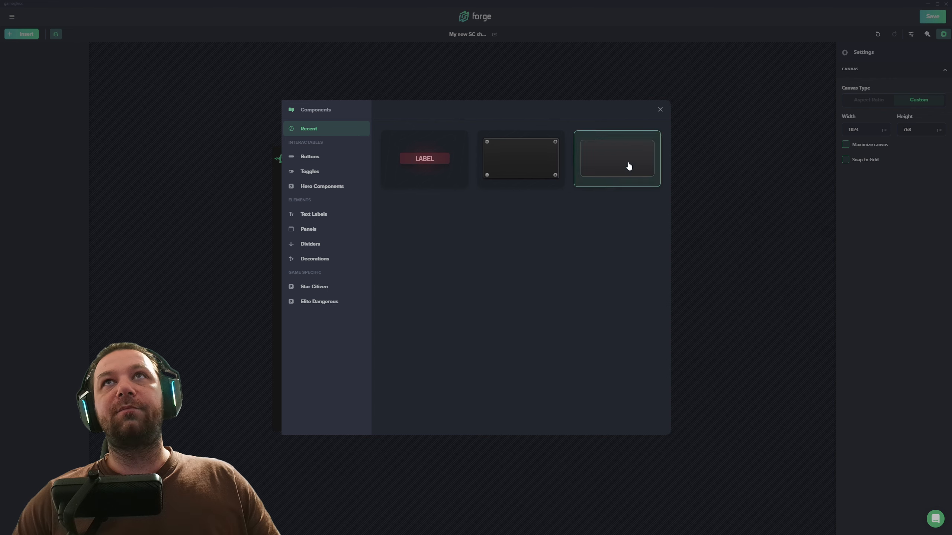
{"action": "left_click", "coordinate": [660, 110]}
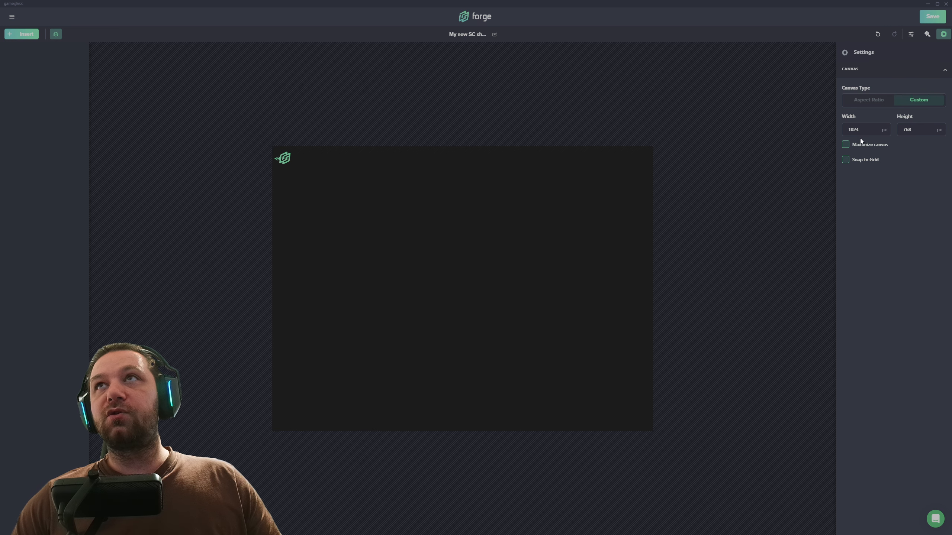
- Set the custom canvas size to 1920 px wide and 1200 px high
{"action": "double_click", "coordinate": [843, 131]}
{"action": "left_click", "coordinate": [826, 182]}
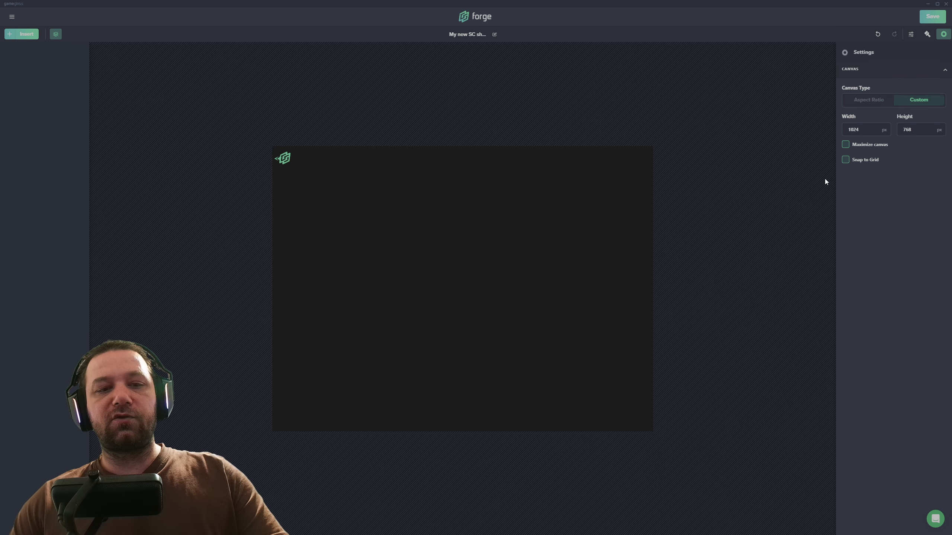
{"action": "double_click", "coordinate": [861, 130]}
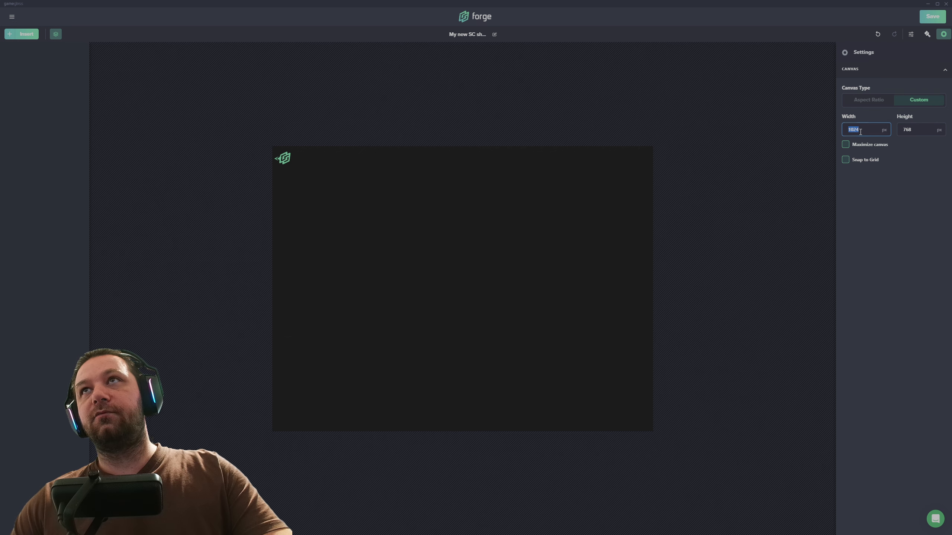
{"action": "type", "text": "1920"}
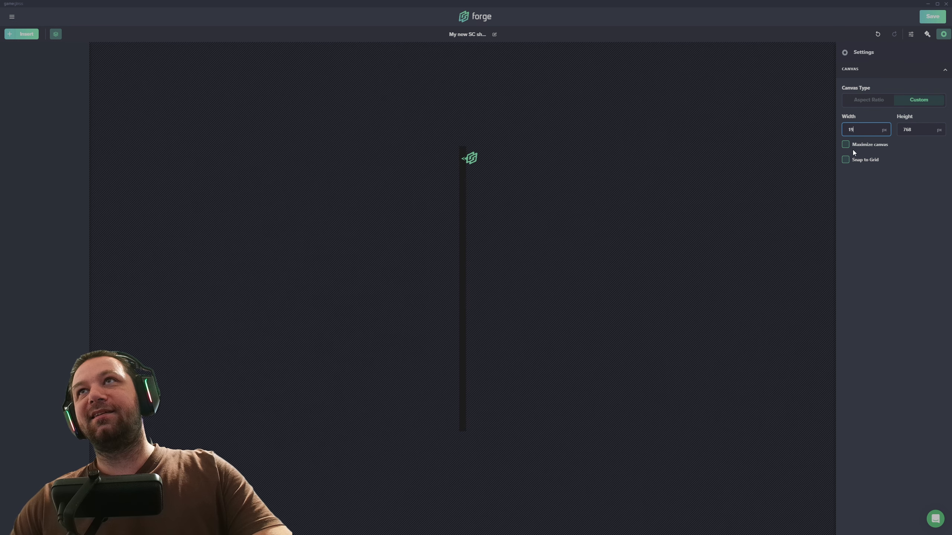
{"action": "left_click", "coordinate": [917, 131]}
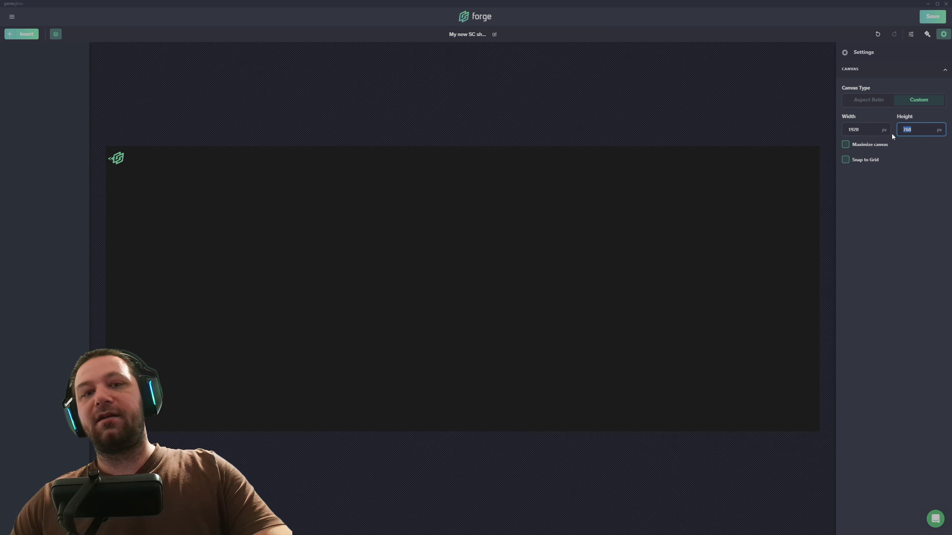
{"action": "type", "text": "1200"}
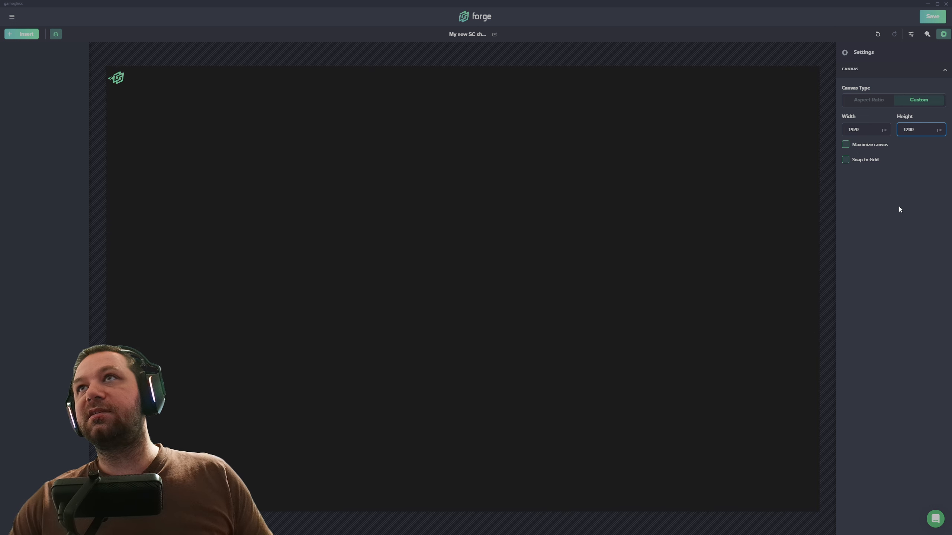
{"action": "left_click", "coordinate": [898, 206]}
{"action": "left_click", "coordinate": [532, 221]}
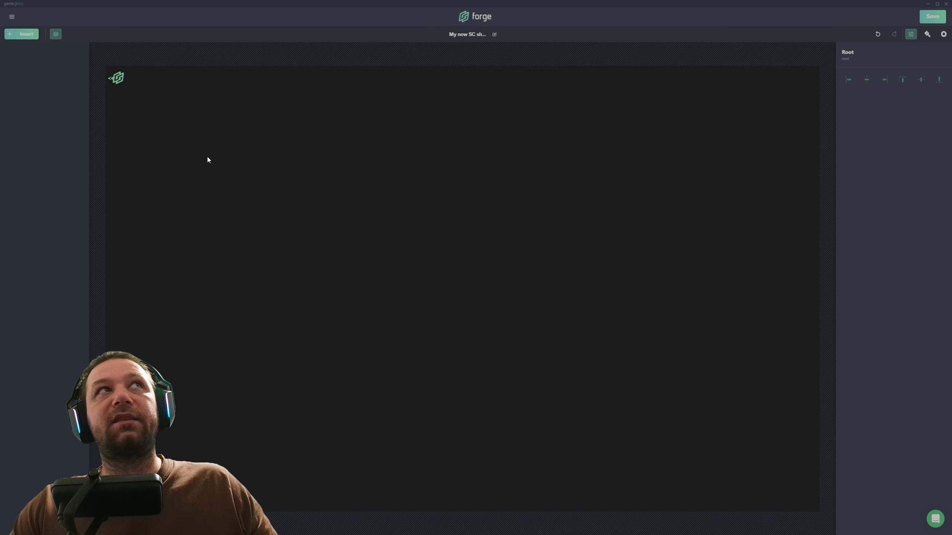
- Look through the insertable component categories, from toggles, text labels and dividers to the Star Citizen and Elite Dangerous sets
{"action": "left_click", "coordinate": [32, 36]}
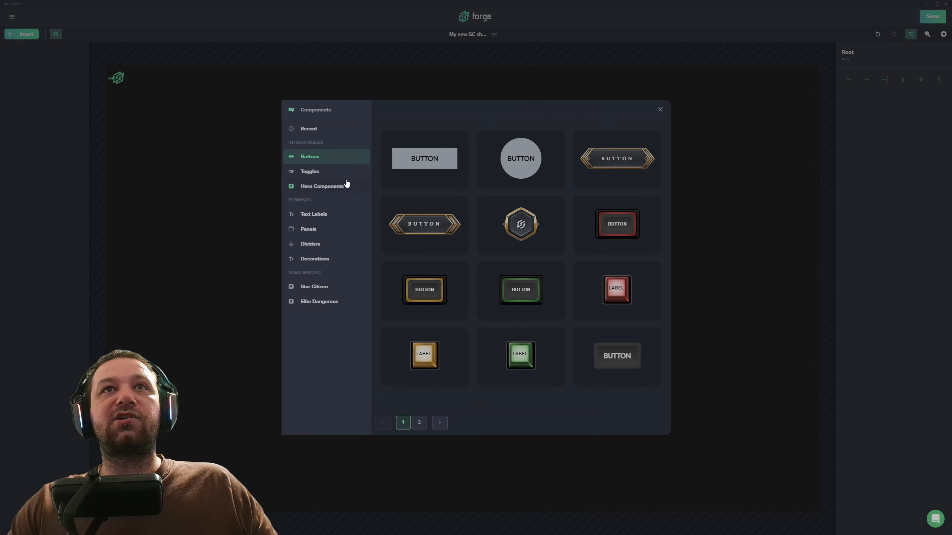
{"action": "left_click", "coordinate": [322, 173]}
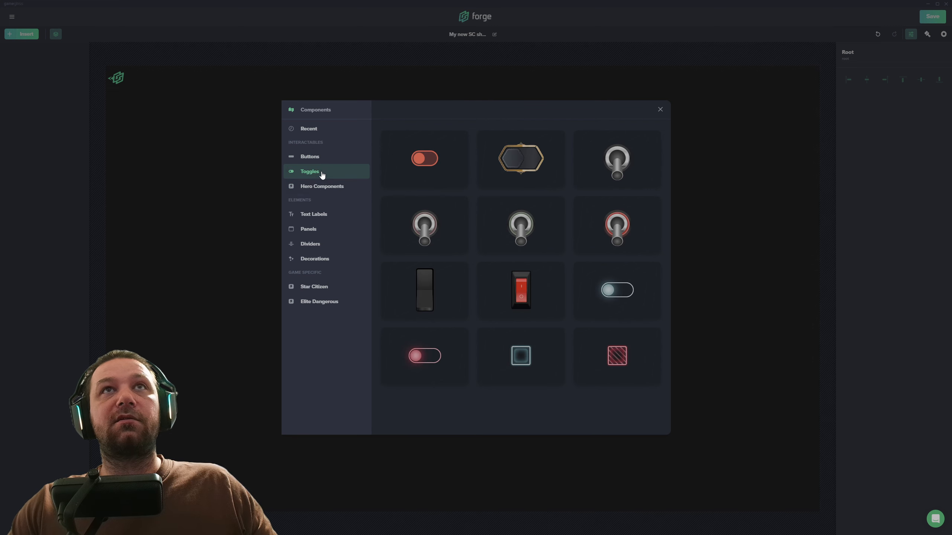
{"action": "left_click", "coordinate": [307, 187]}
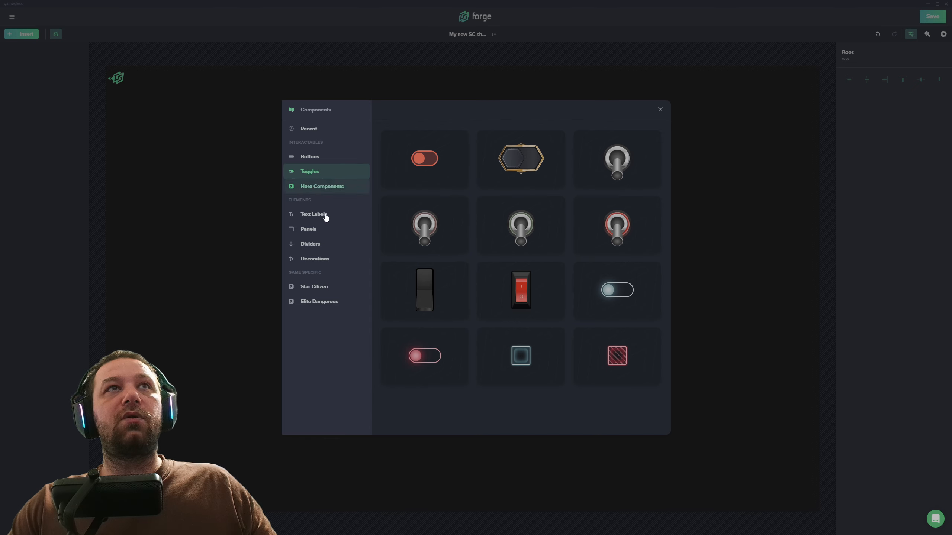
{"action": "left_click", "coordinate": [318, 215]}
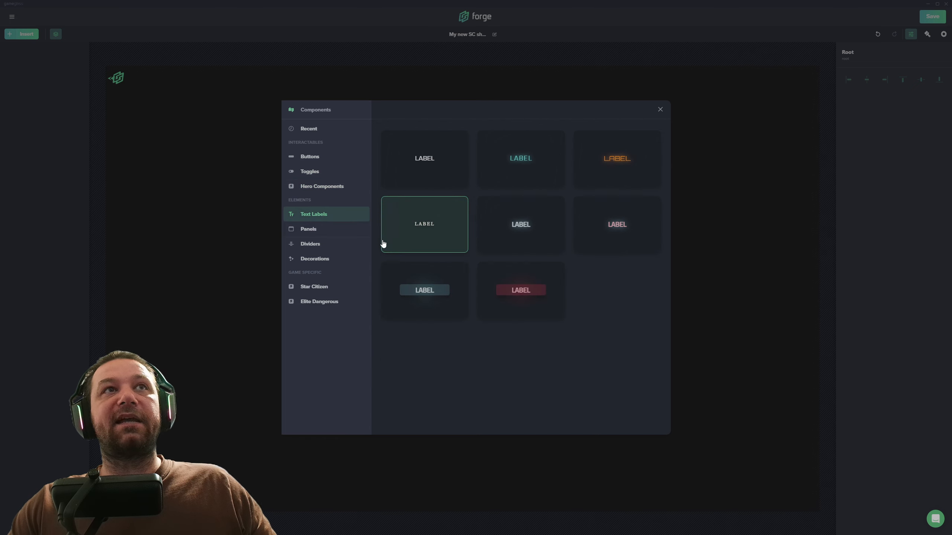
{"action": "left_click", "coordinate": [322, 233]}
{"action": "left_click", "coordinate": [310, 246]}
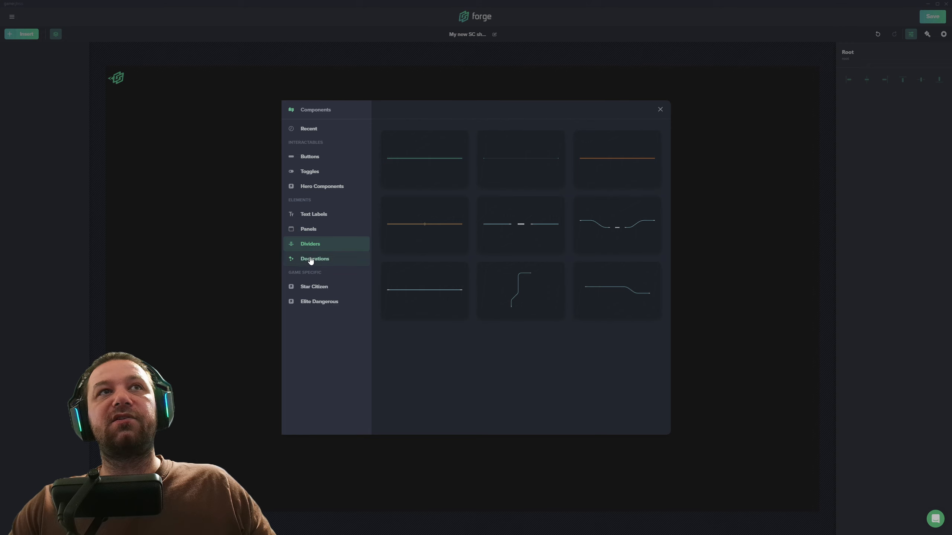
{"action": "left_click", "coordinate": [314, 261]}
{"action": "left_click", "coordinate": [329, 291]}
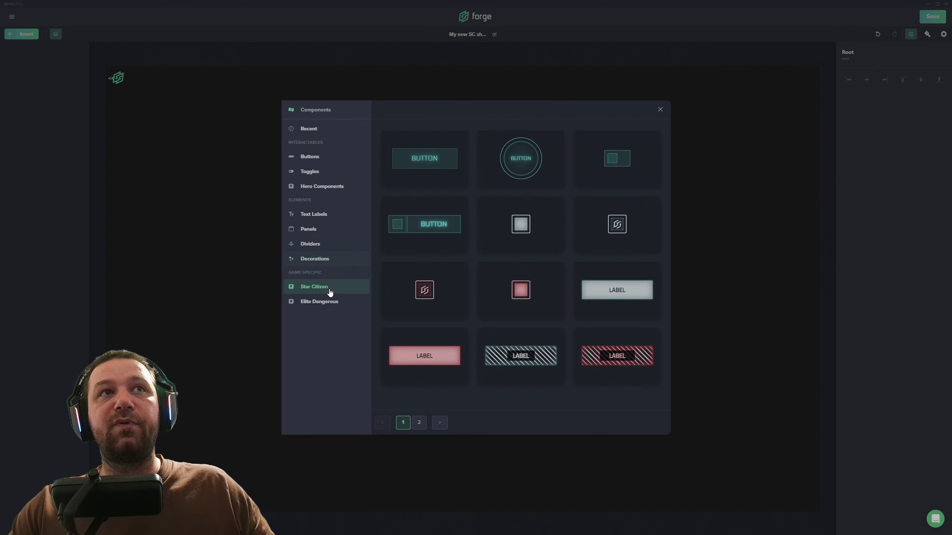
{"action": "left_click", "coordinate": [313, 304]}
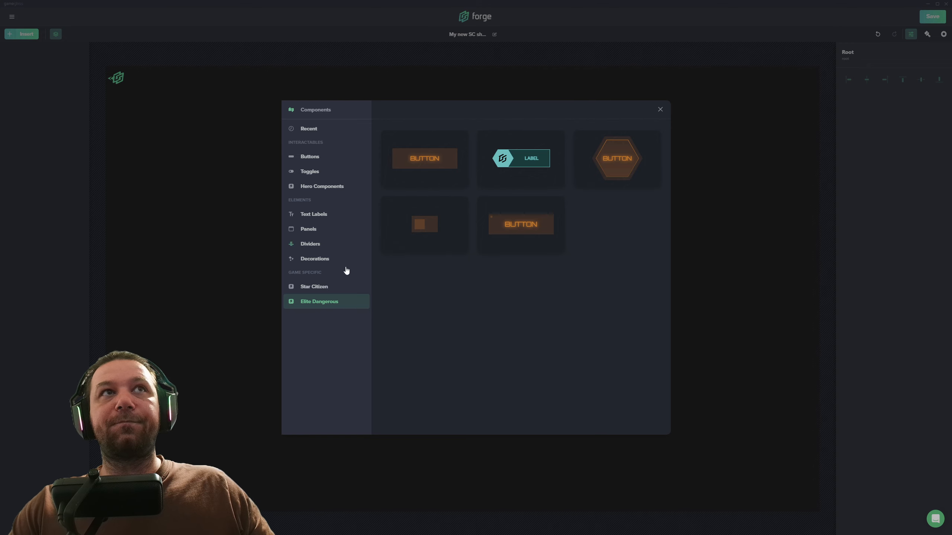
- Check both pages of button components and insert the dark rectangular button with the green border
{"action": "left_click", "coordinate": [314, 164]}
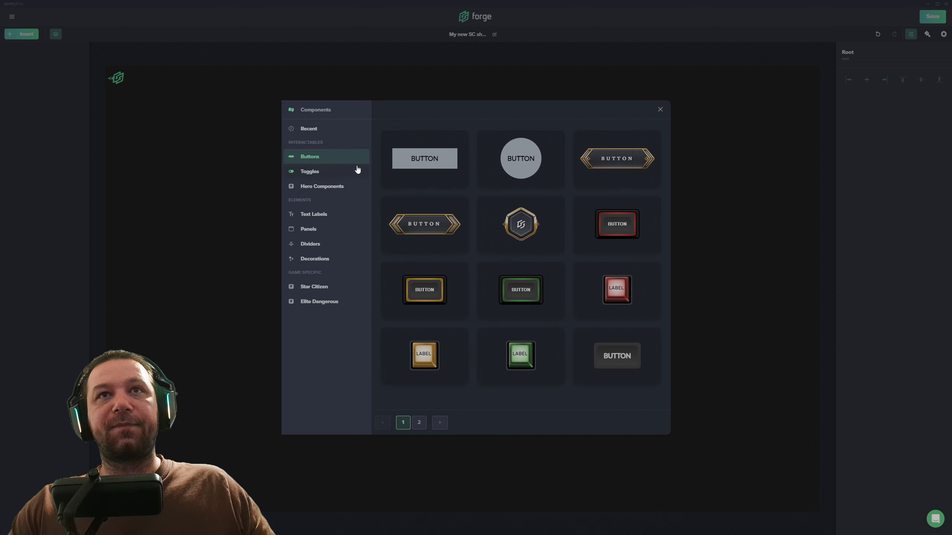
{"action": "left_click", "coordinate": [419, 423]}
{"action": "left_click", "coordinate": [402, 422]}
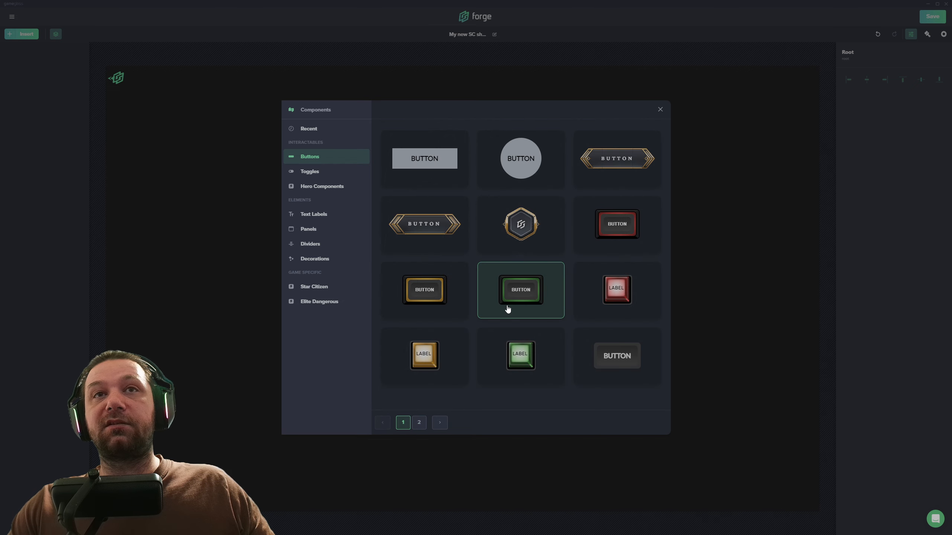
{"action": "left_click", "coordinate": [529, 294]}
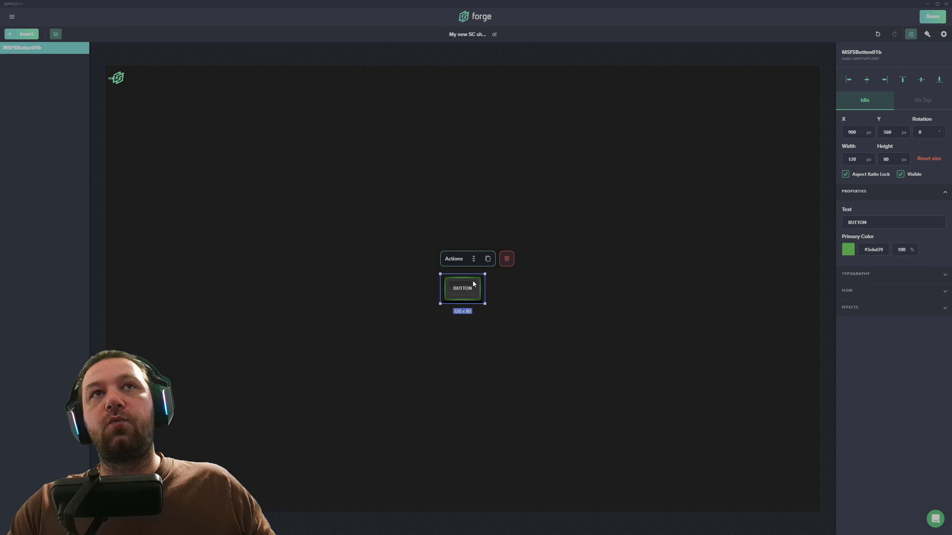
- Enlarge the green-bordered button to about 318 × 212 px near the canvas centre and rotate it to 360 degrees
{"action": "mouse_move", "coordinate": [458, 293]}
{"action": "left_mouse_down"}
{"action": "mouse_move", "coordinate": [460, 204]}
{"action": "mouse_move", "coordinate": [452, 362]}
{"action": "mouse_move", "coordinate": [460, 273]}
{"action": "mouse_move", "coordinate": [132, 255]}
{"action": "mouse_move", "coordinate": [793, 255]}
{"action": "mouse_move", "coordinate": [532, 225]}
{"action": "mouse_move", "coordinate": [558, 396]}
{"action": "mouse_move", "coordinate": [627, 357]}
{"action": "mouse_move", "coordinate": [724, 184]}
{"action": "mouse_move", "coordinate": [786, 102]}
{"action": "mouse_move", "coordinate": [682, 128]}
{"action": "mouse_move", "coordinate": [436, 236]}
{"action": "mouse_move", "coordinate": [446, 256]}
{"action": "mouse_move", "coordinate": [478, 253]}
{"action": "mouse_move", "coordinate": [468, 293]}
{"action": "mouse_move", "coordinate": [483, 287]}
{"action": "mouse_move", "coordinate": [122, 292]}
{"action": "mouse_move", "coordinate": [479, 287]}
{"action": "mouse_move", "coordinate": [464, 291]}
{"action": "left_mouse_up"}
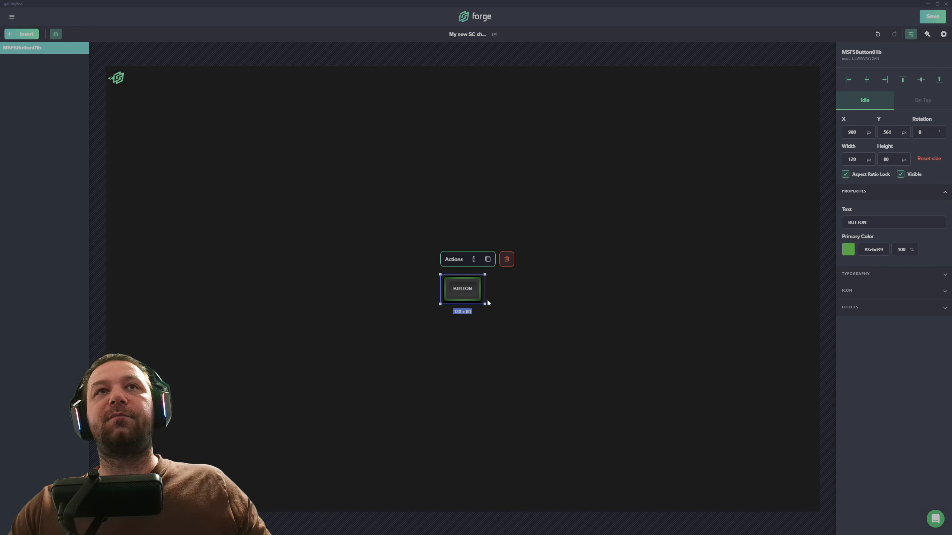
{"action": "mouse_move", "coordinate": [485, 302]}
{"action": "left_mouse_down"}
{"action": "mouse_move", "coordinate": [568, 338]}
{"action": "mouse_move", "coordinate": [486, 310]}
{"action": "left_mouse_up"}
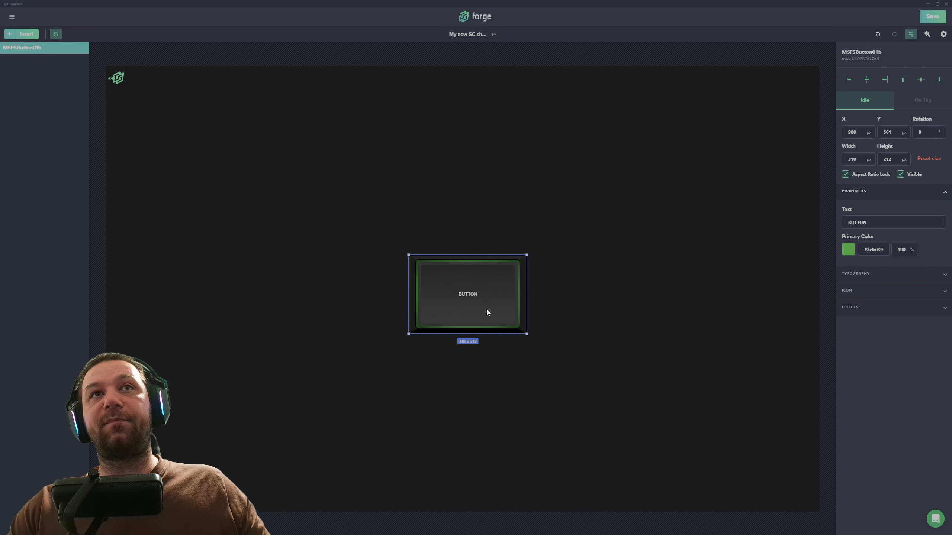
{"action": "left_click", "coordinate": [529, 254]}
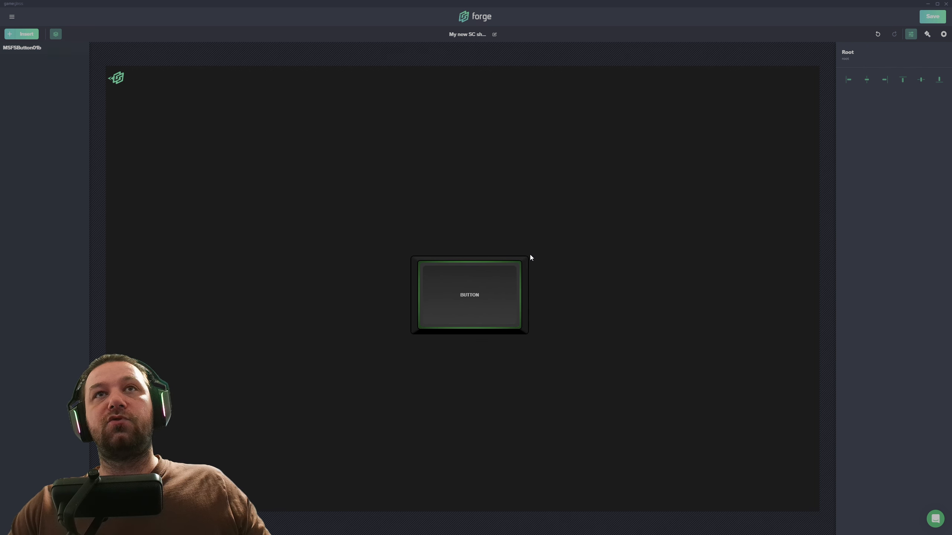
{"action": "left_click", "coordinate": [509, 265]}
{"action": "left_click_drag", "start_coordinate": [532, 253], "coordinate": [551, 245]}
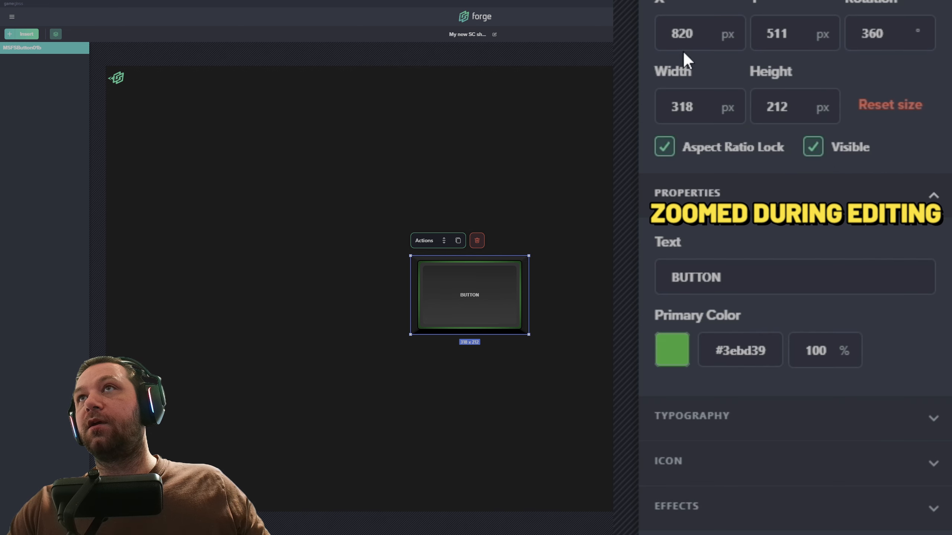
- Position the button at X 500 px and Y 600 px
{"action": "left_click", "coordinate": [846, 134]}
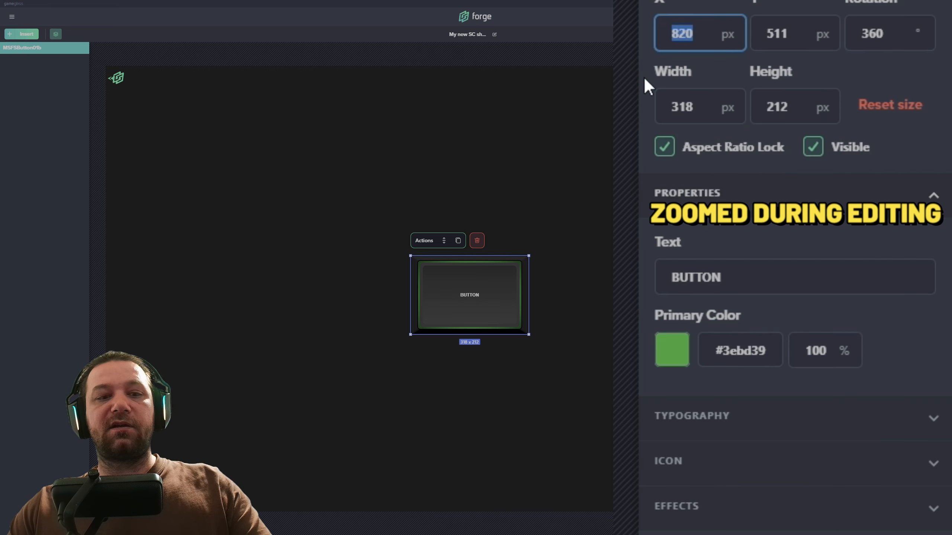
{"action": "left_click", "coordinate": [632, 53]}
{"action": "left_click", "coordinate": [697, 32]}
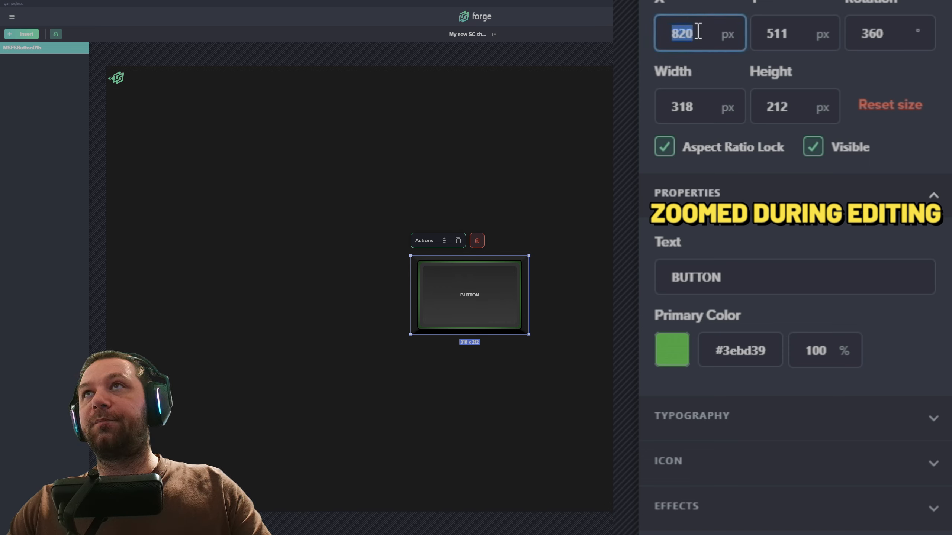
{"action": "type", "text": "500"}
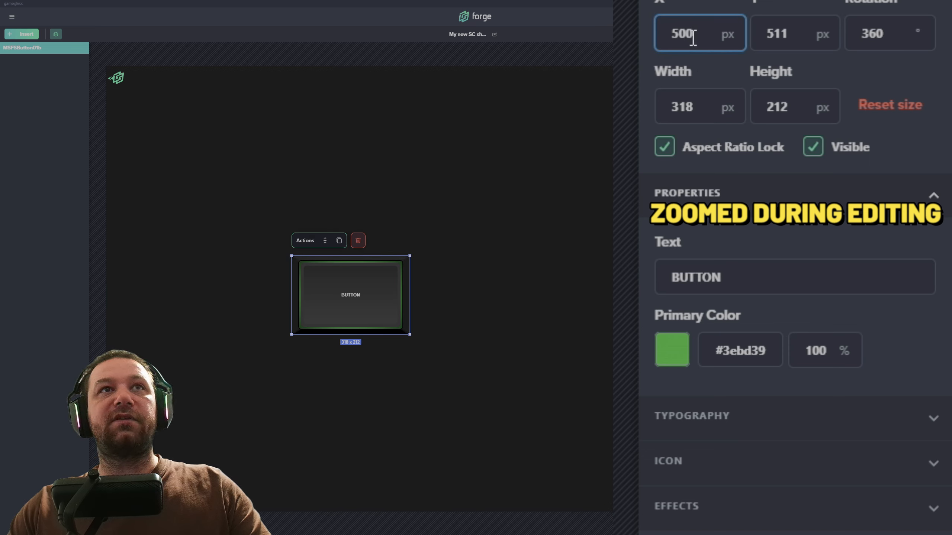
{"action": "left_click", "coordinate": [787, 38]}
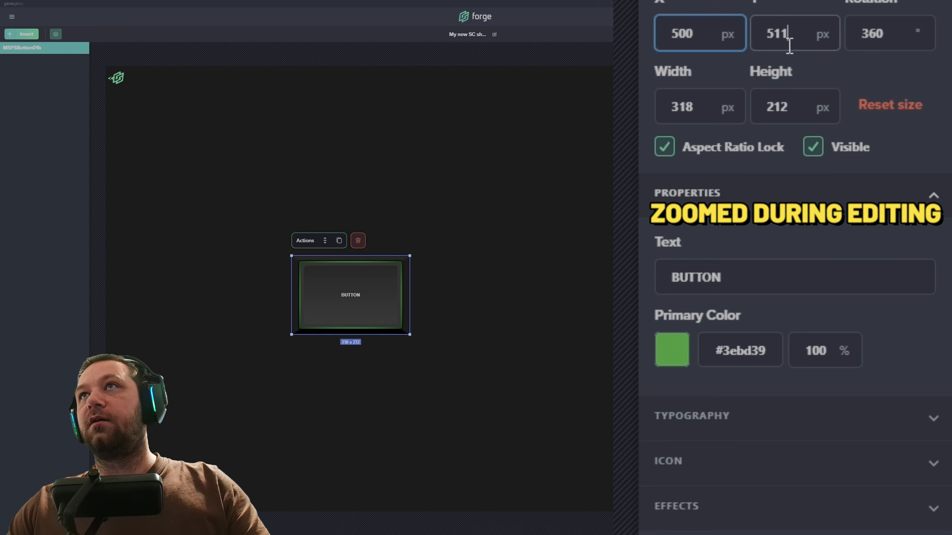
{"action": "type", "text": "600"}
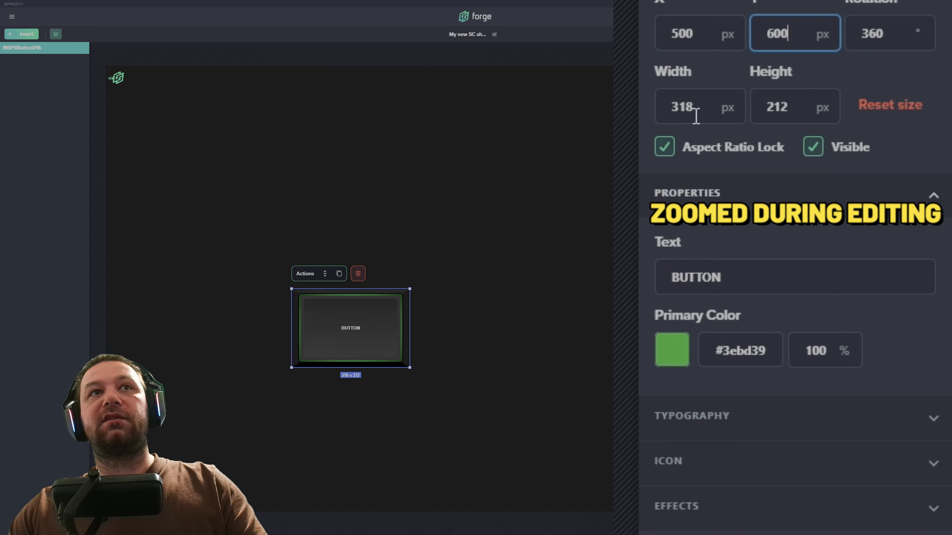
{"action": "key", "text": "Return"}
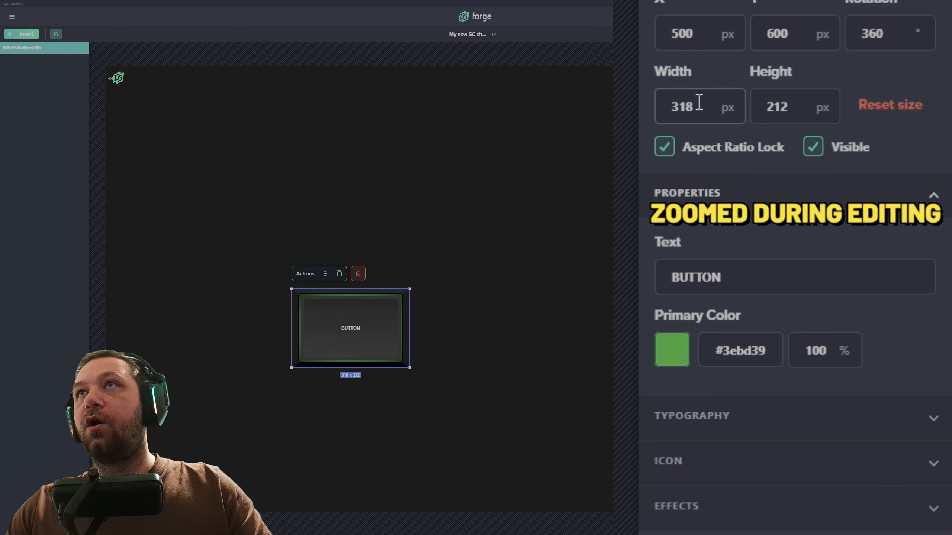
- Set the button's width to 500 px and its height to 20 px with the aspect ratio locked
{"action": "left_click_drag", "start_coordinate": [697, 102], "coordinate": [642, 103]}
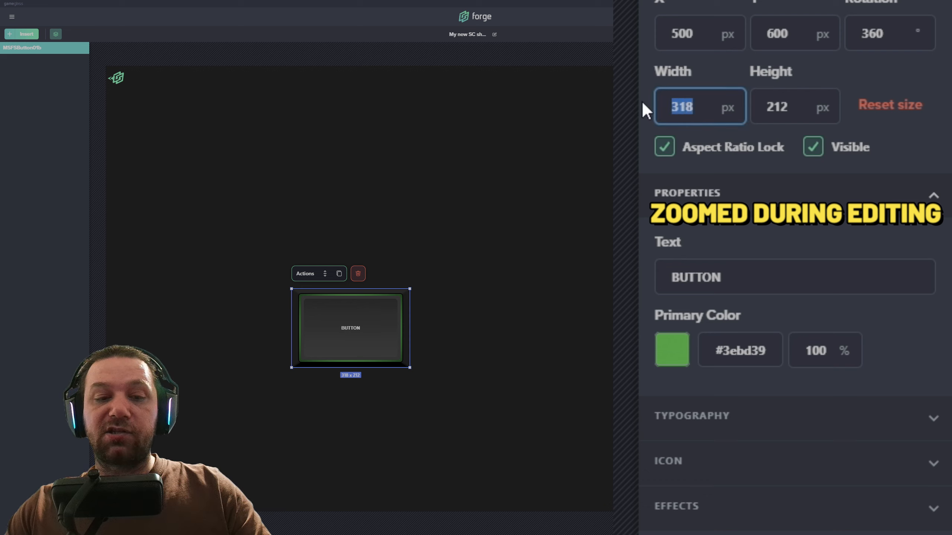
{"action": "type", "text": "500"}
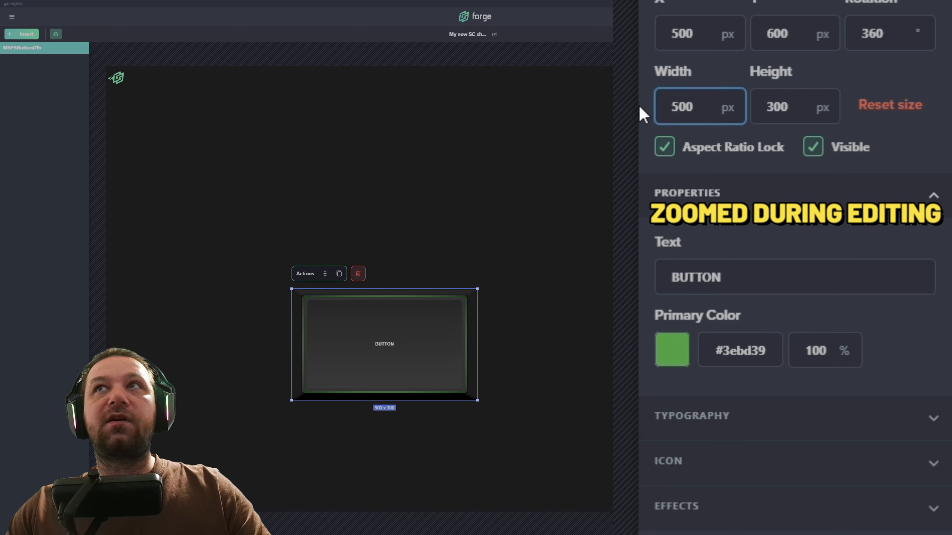
{"action": "left_click_drag", "start_coordinate": [802, 115], "coordinate": [773, 113]}
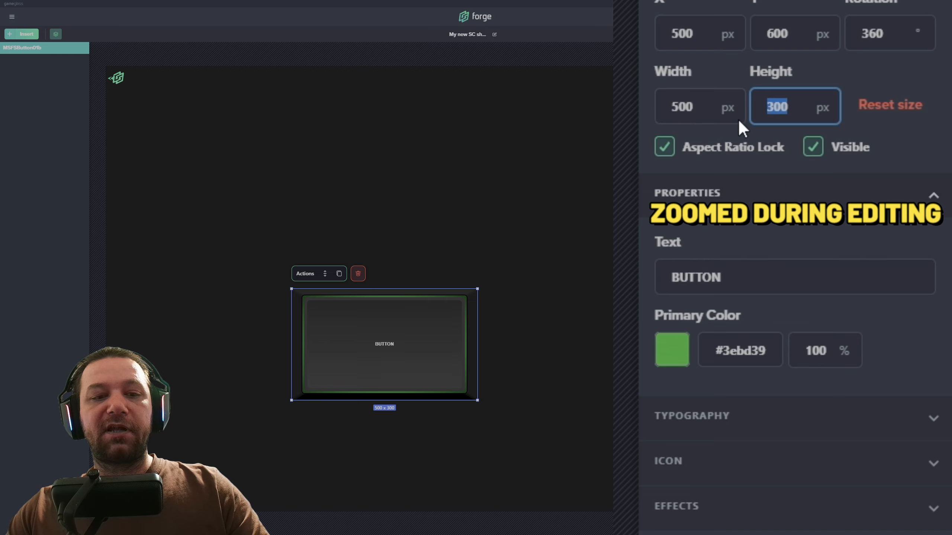
{"action": "type", "text": "20"}
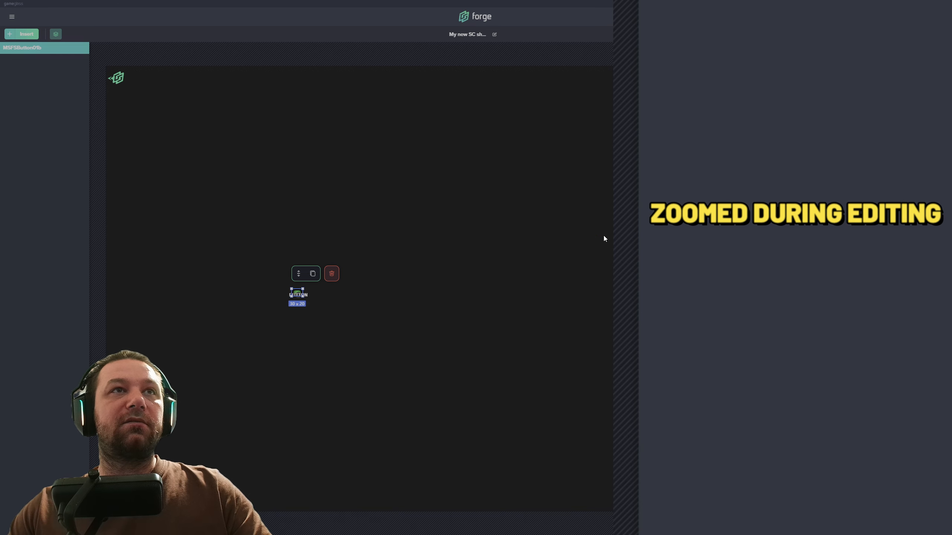
{"action": "left_click", "coordinate": [604, 236]}
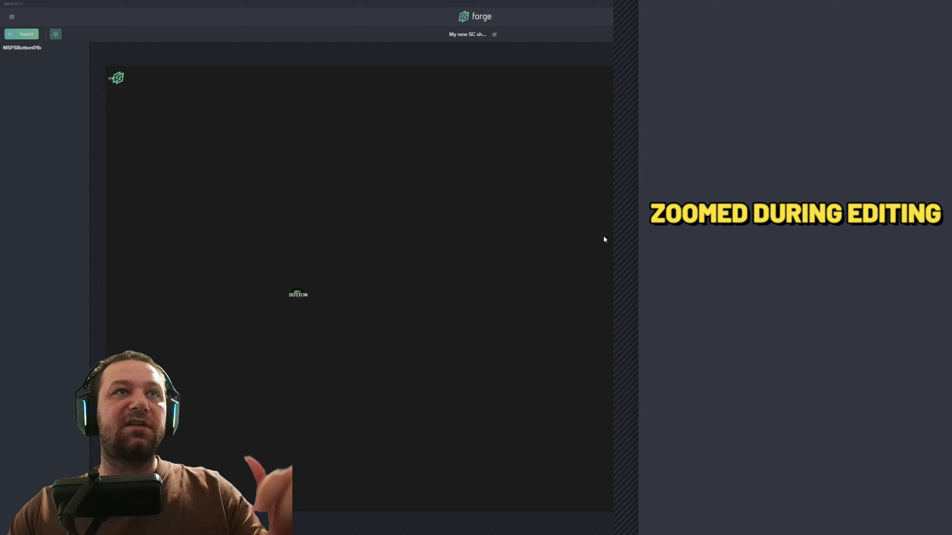
{"action": "left_click", "coordinate": [303, 292]}
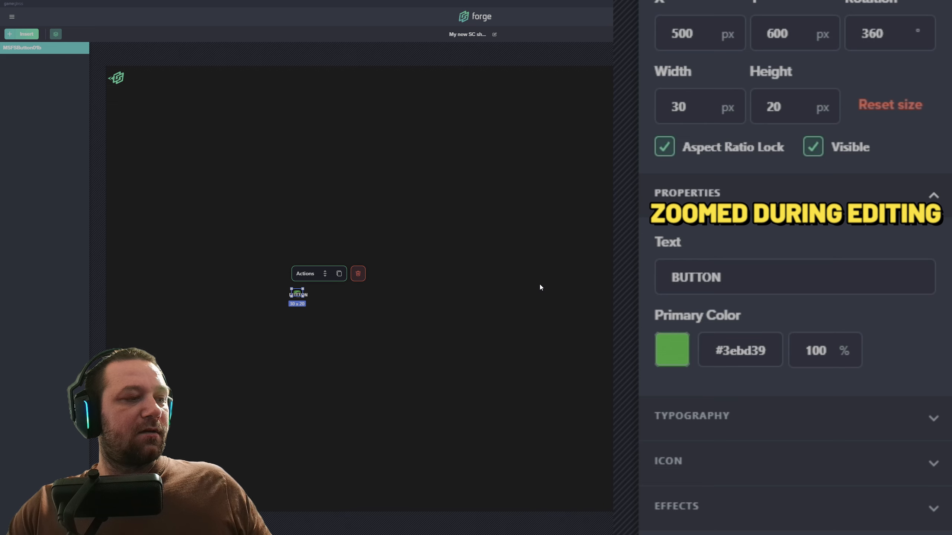
- Undo the button's height and width changes, its Y position change and part of its X position change
{"action": "key", "text": "ctrl+z"}
{"action": "key", "text": "ctrl+z"}
{"action": "key", "text": "ctrl+z"}
{"action": "key", "text": "ctrl+z"}
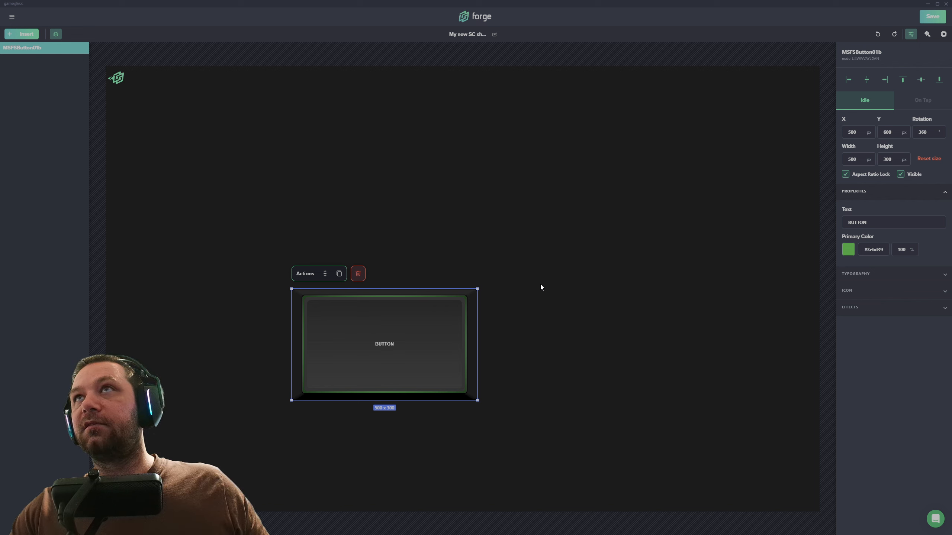
{"action": "key", "text": "ctrl+z"}
{"action": "key", "text": "ctrl+z"}
{"action": "key", "text": "ctrl+z"}
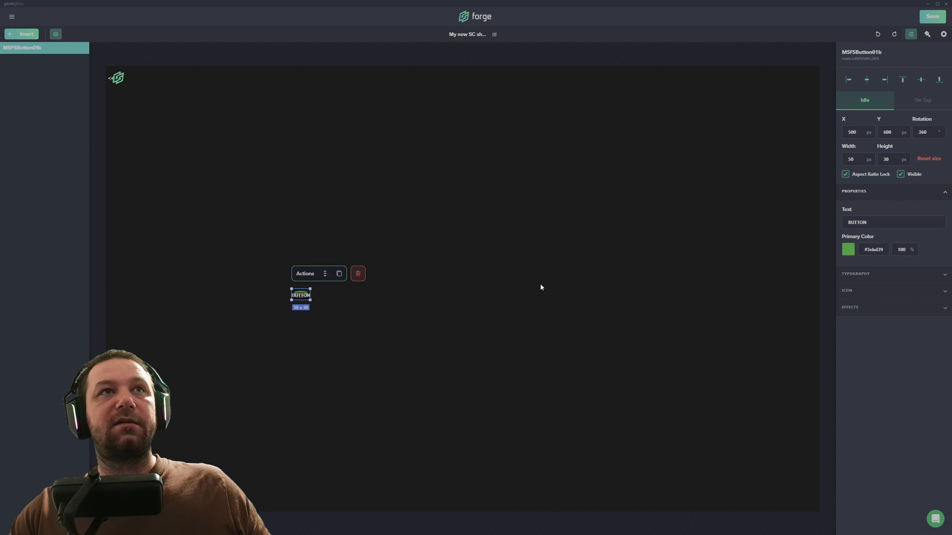
{"action": "key", "text": "ctrl+z"}
{"action": "key", "text": "ctrl+z"}
{"action": "key", "text": "ctrl+z"}
{"action": "key", "text": "ctrl+z"}
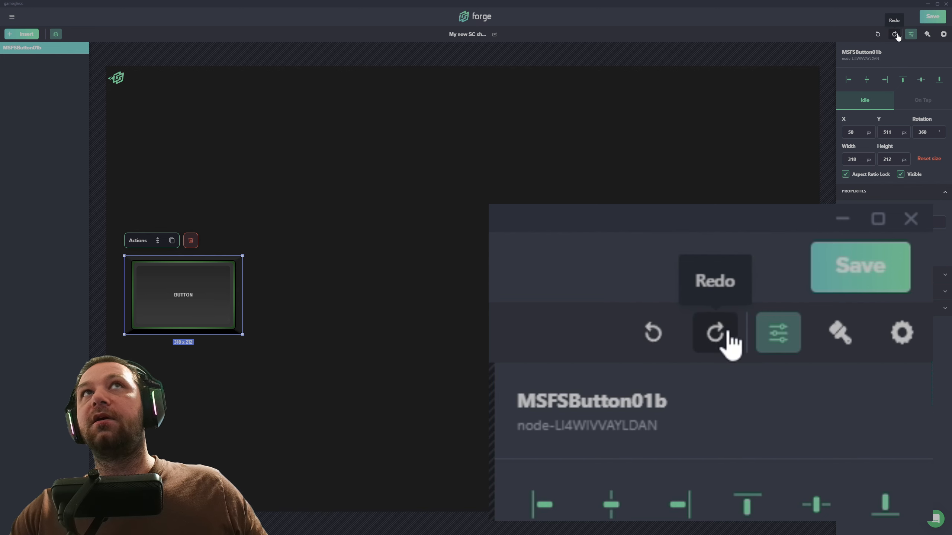
- Move the button to about X 839 px, Y 457 px near the canvas centre, then try enlarging it and undo the resize
{"action": "left_click_drag", "start_coordinate": [189, 298], "coordinate": [473, 277]}
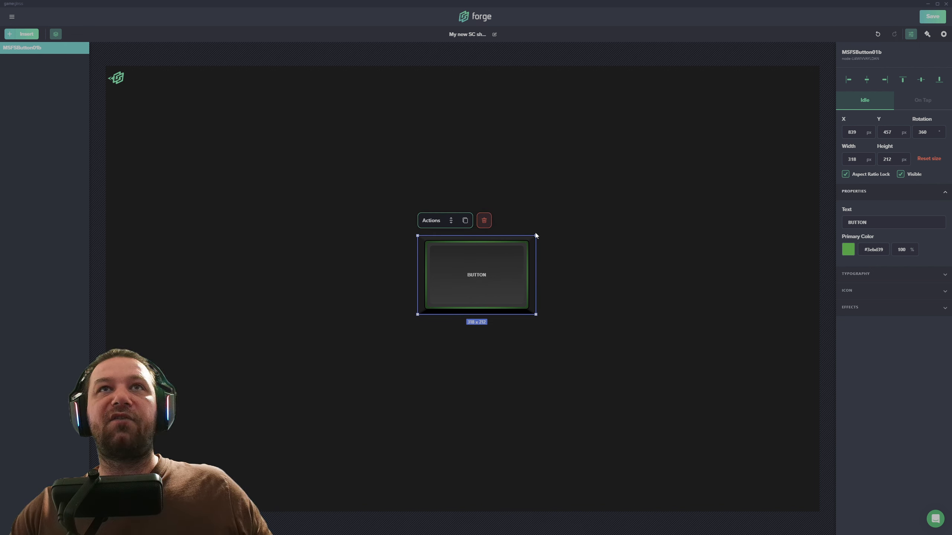
{"action": "left_click_drag", "start_coordinate": [536, 236], "coordinate": [538, 212]}
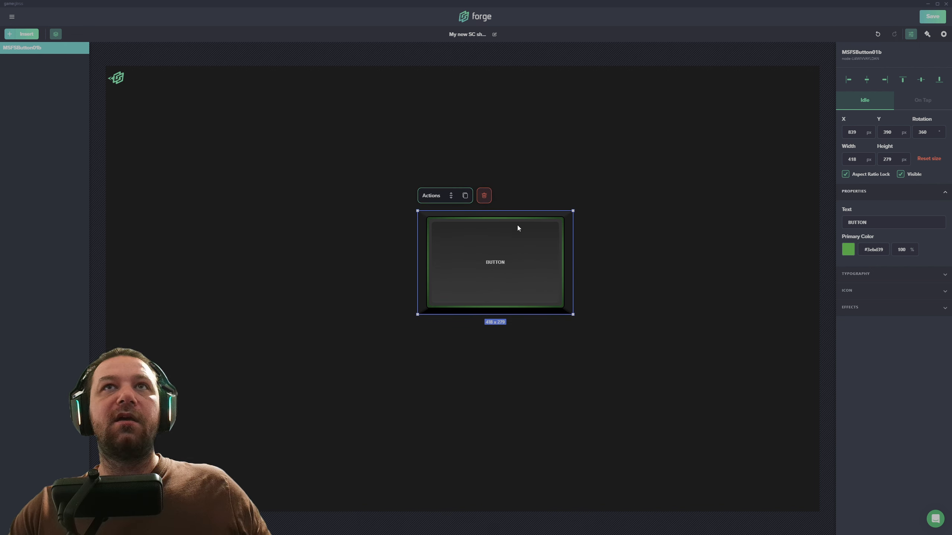
{"action": "left_click", "coordinate": [878, 35]}
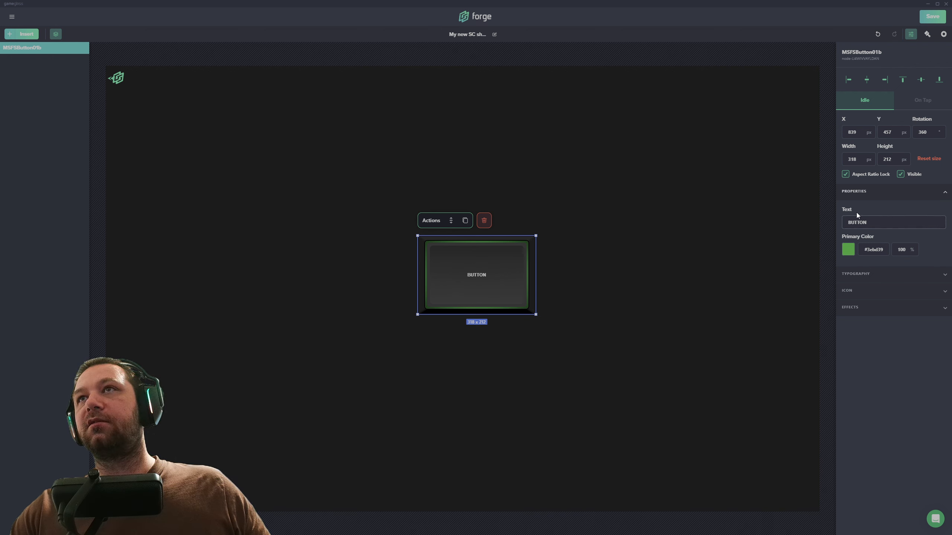
- Change the button's text to "Landing gear"
{"action": "double_click", "coordinate": [869, 224]}
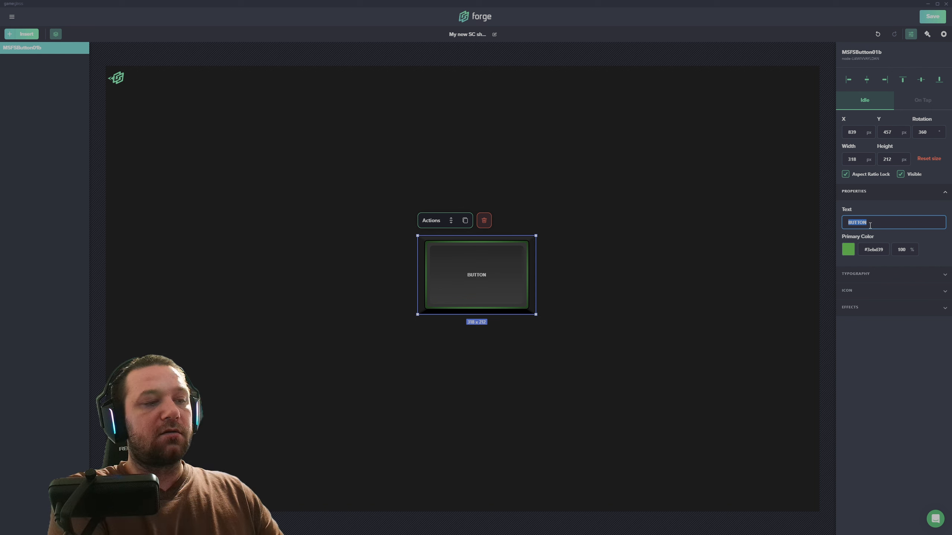
{"action": "type", "text": "Lans"}
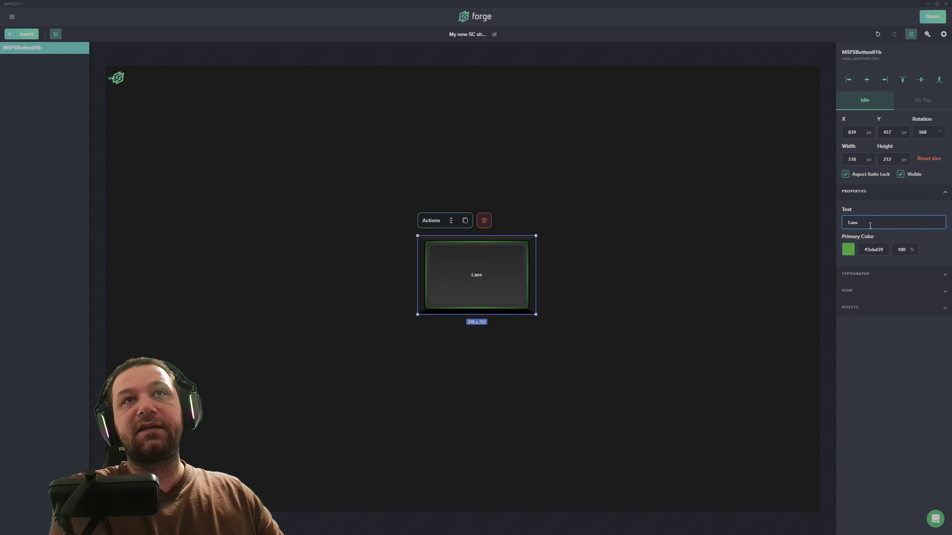
{"action": "key", "text": "BackSpace"}
{"action": "type", "text": "ding geat"}
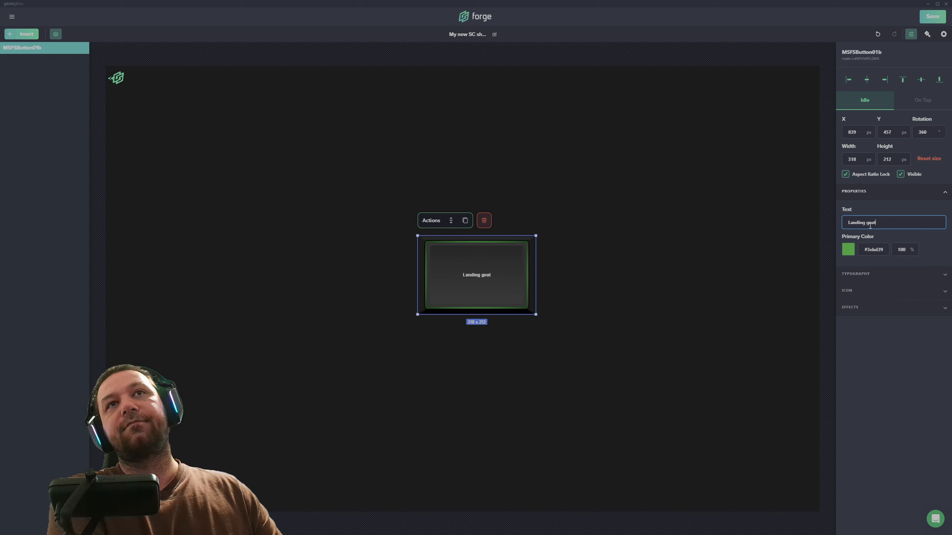
{"action": "key", "text": "BackSpace"}
{"action": "type", "text": "r"}
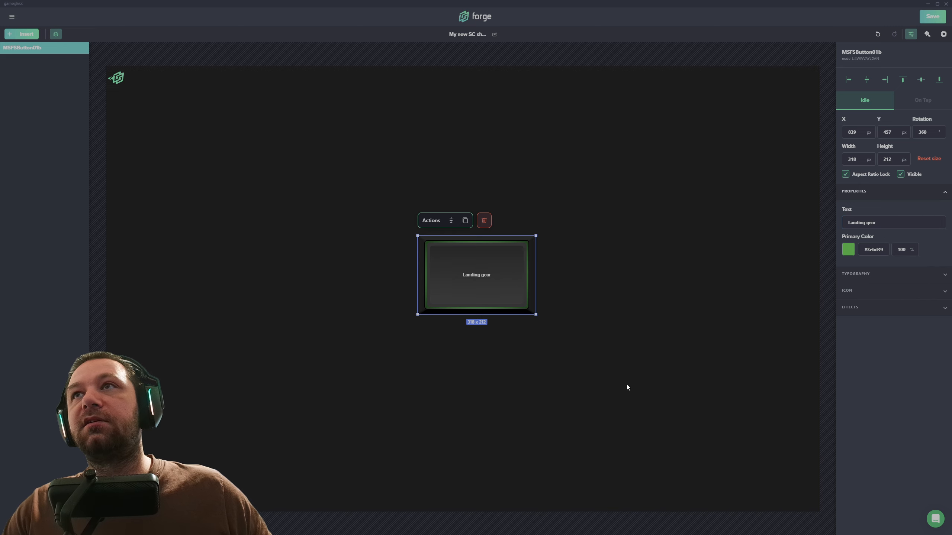
- Set the button label's font size to 35 px in bold and align the text to the centre
{"action": "left_click", "coordinate": [854, 275]}
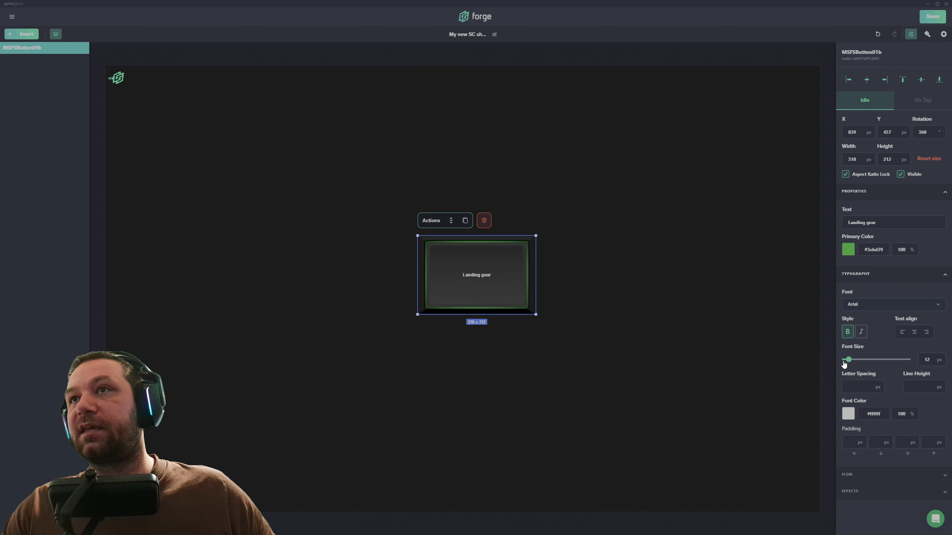
{"action": "mouse_move", "coordinate": [848, 360]}
{"action": "left_mouse_down"}
{"action": "mouse_move", "coordinate": [938, 360]}
{"action": "mouse_move", "coordinate": [854, 368]}
{"action": "left_mouse_up"}
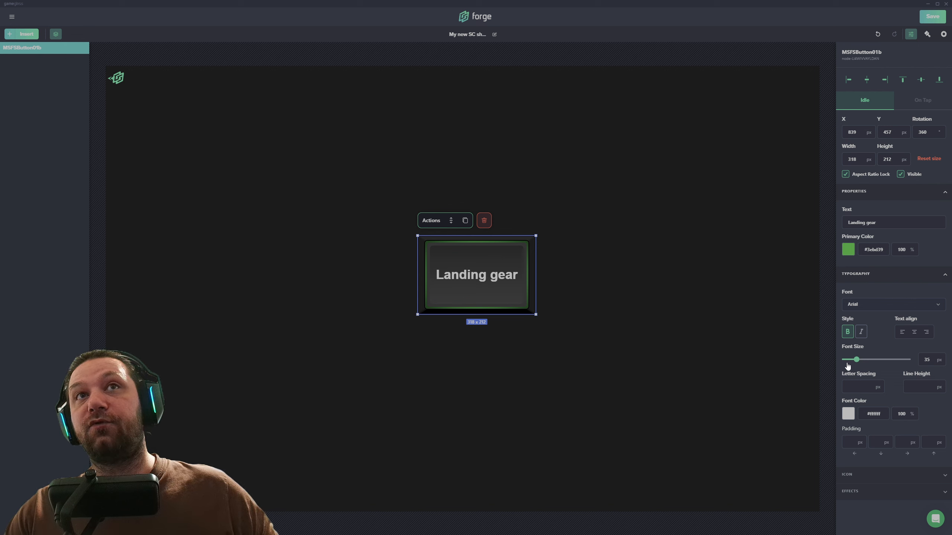
{"action": "left_click", "coordinate": [847, 332]}
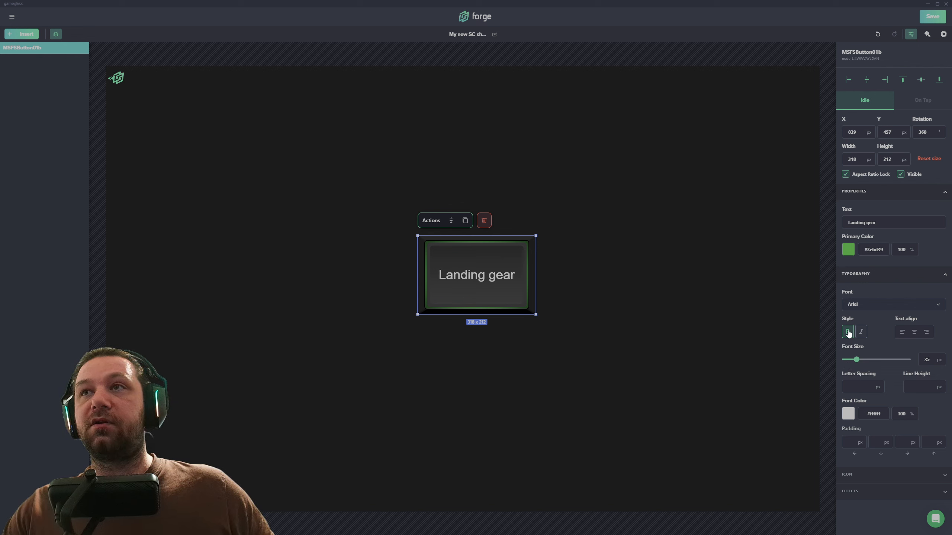
{"action": "left_click", "coordinate": [848, 332]}
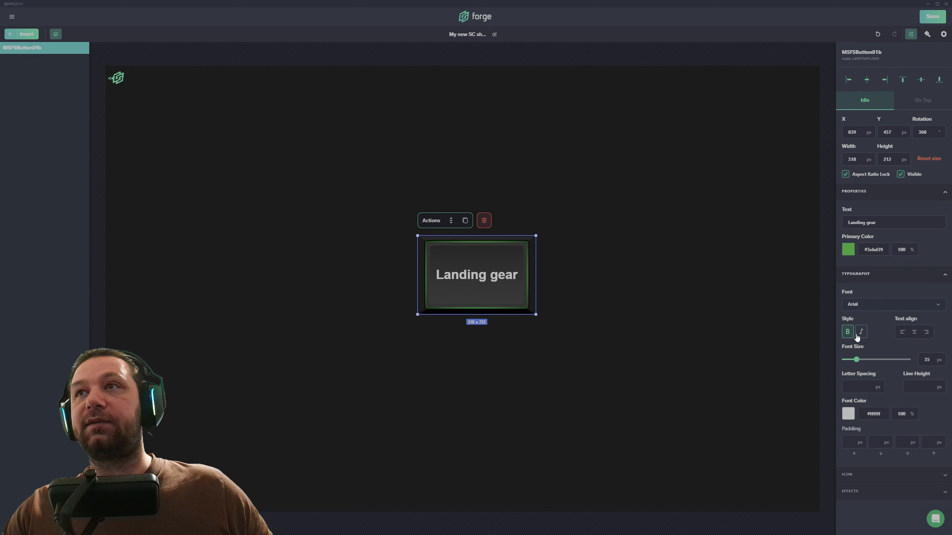
{"action": "left_click", "coordinate": [901, 333]}
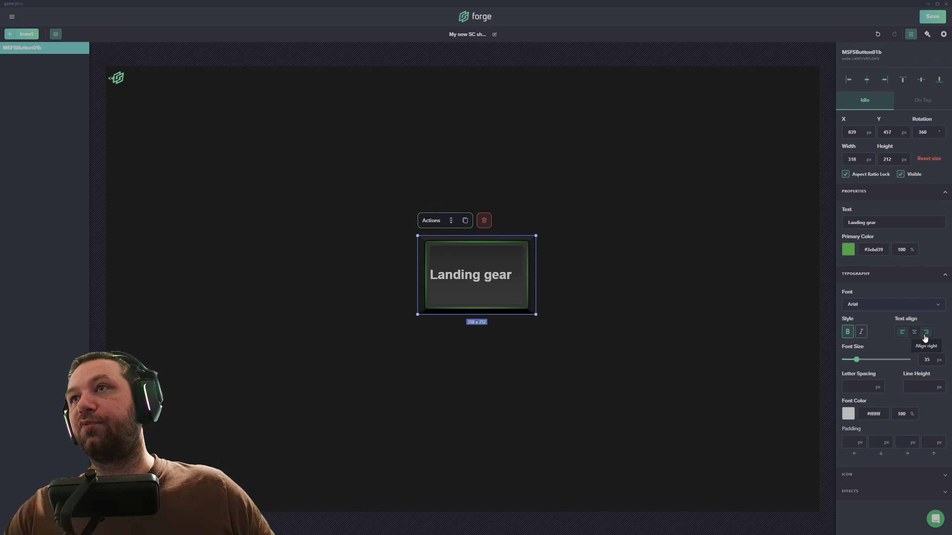
{"action": "left_click", "coordinate": [926, 332]}
{"action": "left_click", "coordinate": [914, 337]}
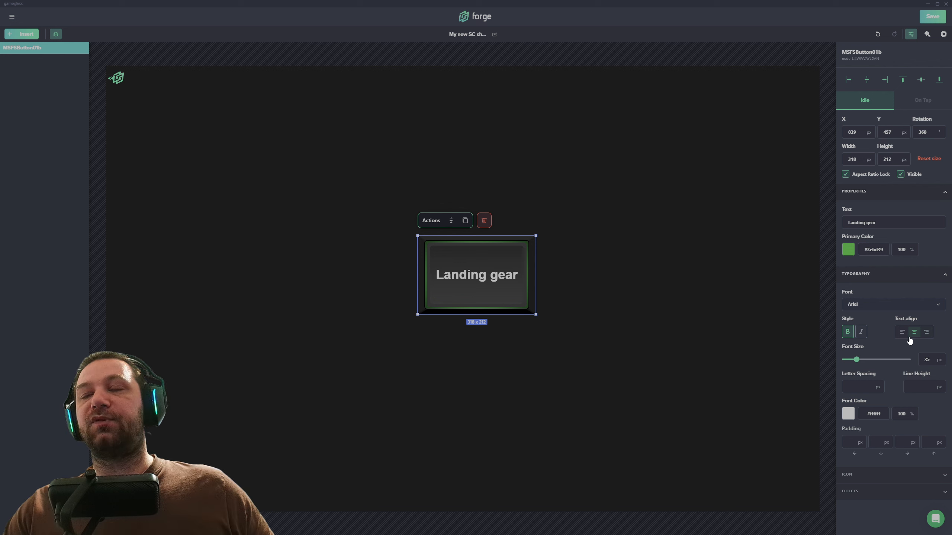
- Examine the available fonts and the font colour options for the button's label
{"action": "left_click", "coordinate": [866, 305]}
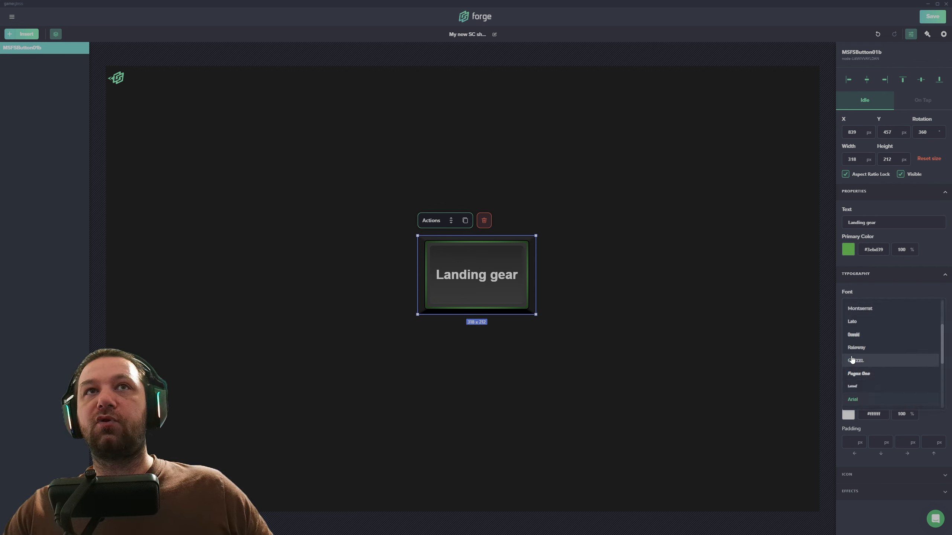
{"action": "scroll", "coordinate": [858, 352], "scroll_direction": "down", "scroll_amount": 5}
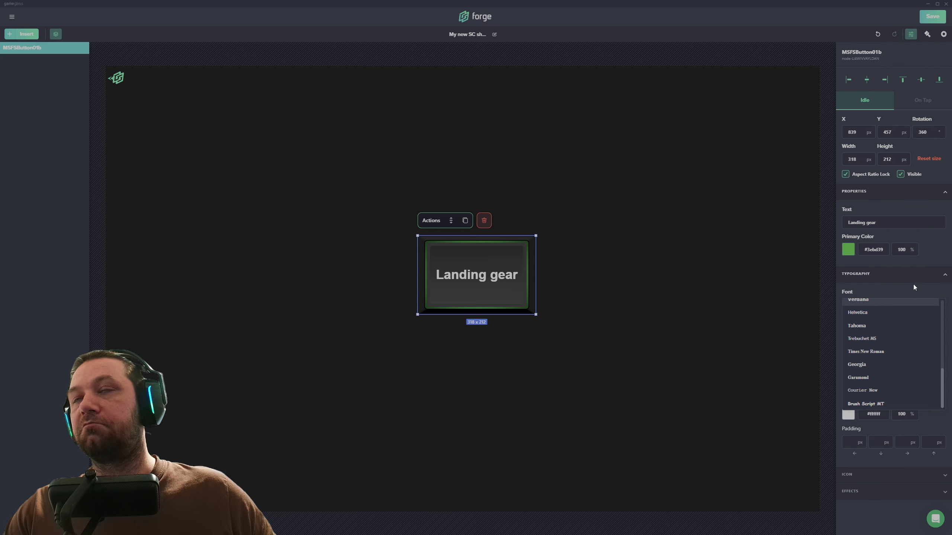
{"action": "left_click", "coordinate": [901, 292]}
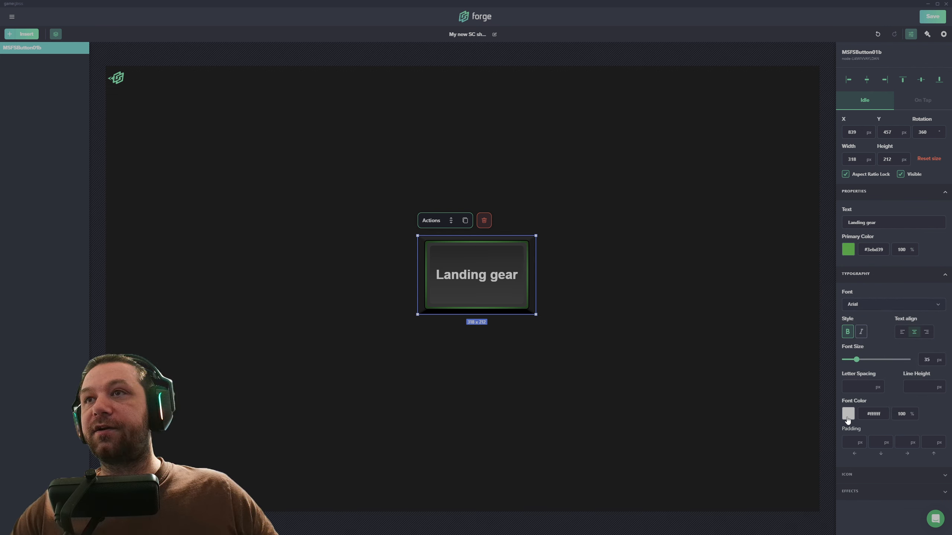
{"action": "left_click", "coordinate": [874, 413]}
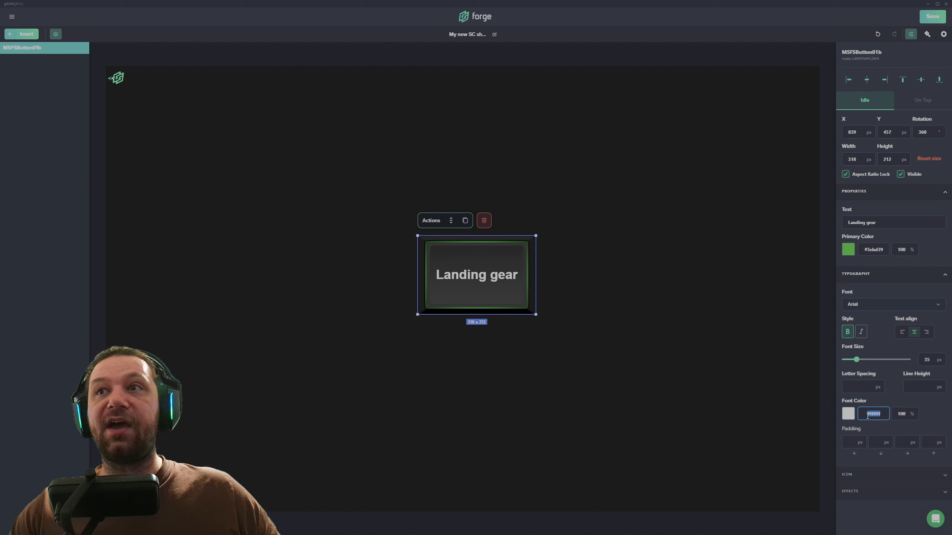
{"action": "left_click", "coordinate": [847, 415]}
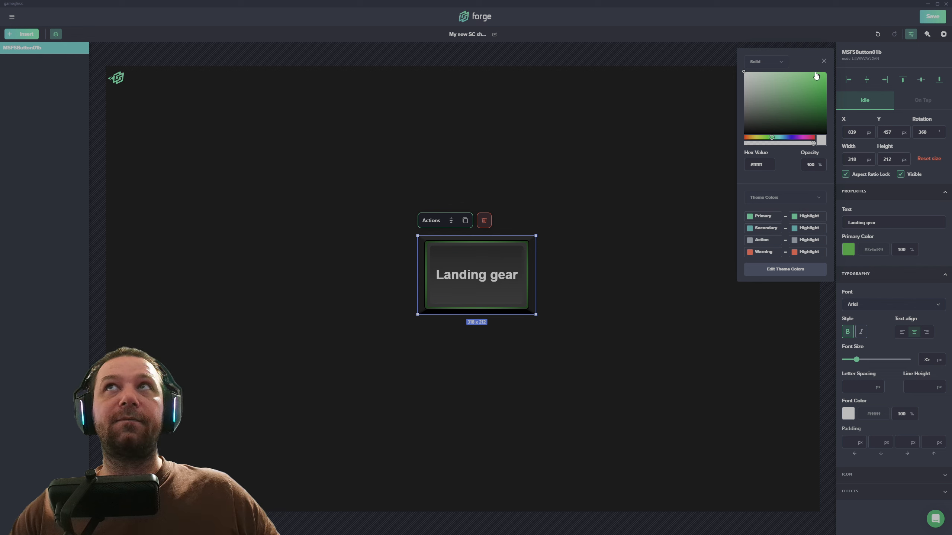
{"action": "left_click", "coordinate": [823, 60]}
- Try paler and brighter greens as the button's primary colour, reducing its opacity to 12%
{"action": "mouse_move", "coordinate": [532, 246]}
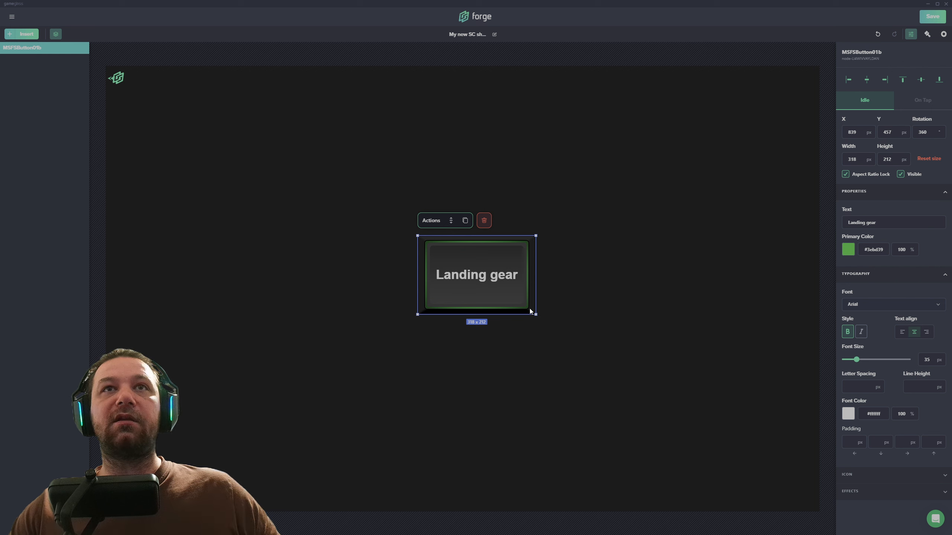
{"action": "left_click", "coordinate": [848, 250]}
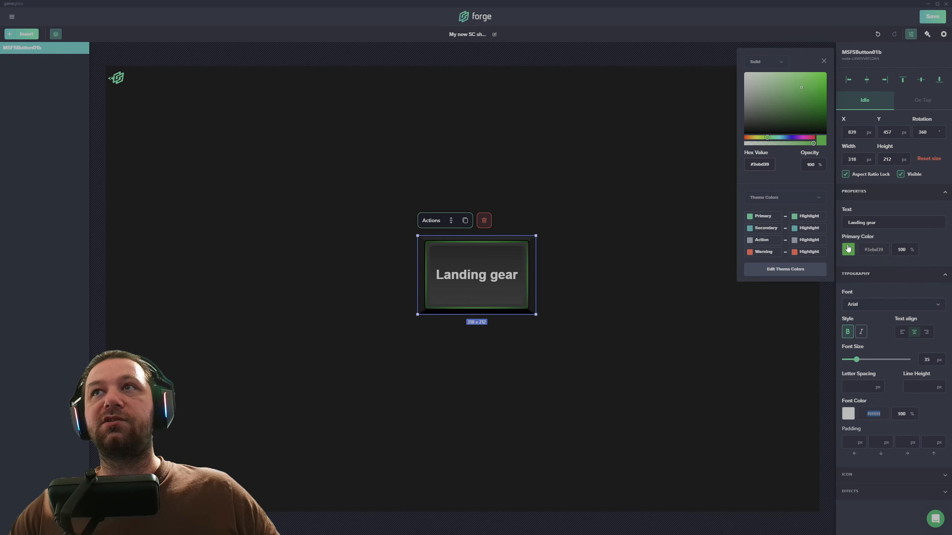
{"action": "left_click_drag", "start_coordinate": [803, 91], "coordinate": [769, 78]}
{"action": "left_click", "coordinate": [753, 80]}
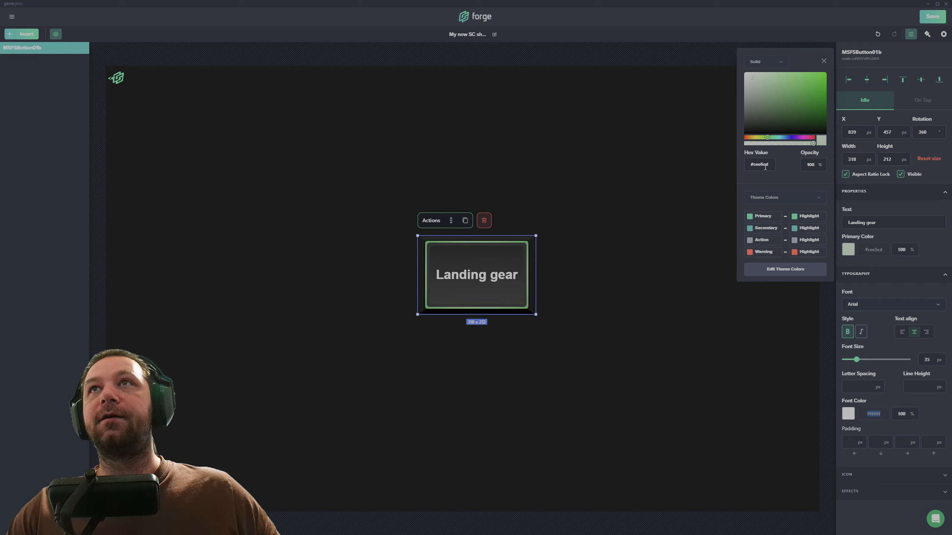
{"action": "left_click", "coordinate": [788, 144]}
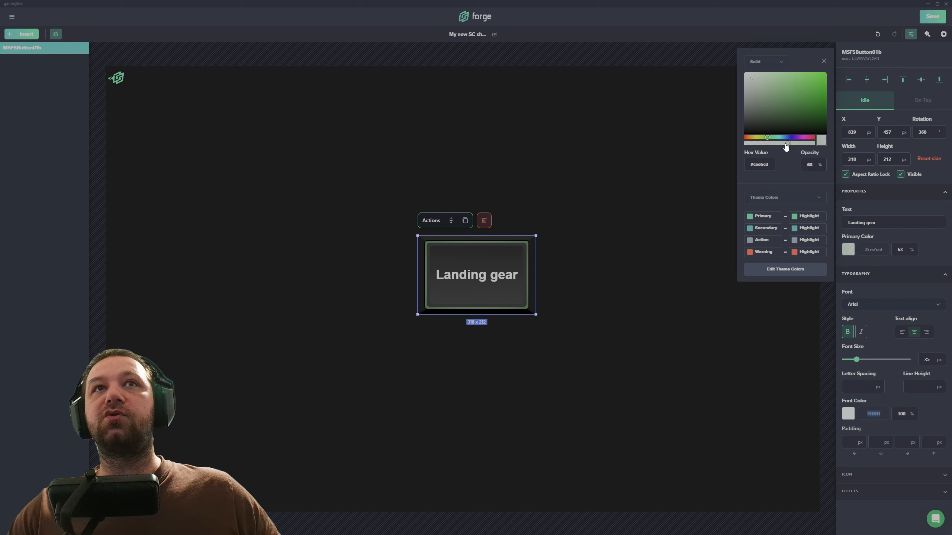
{"action": "left_click", "coordinate": [770, 144]}
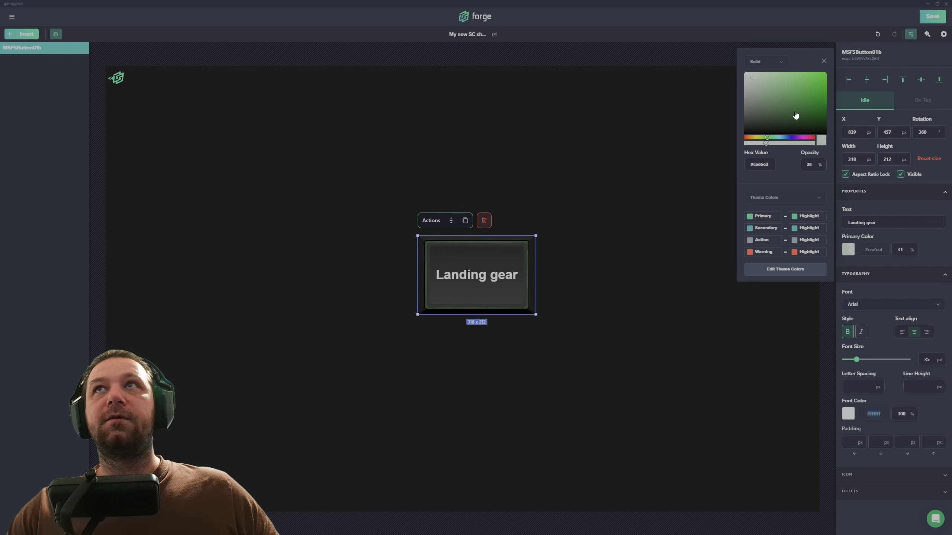
{"action": "left_click_drag", "start_coordinate": [796, 115], "coordinate": [825, 80]}
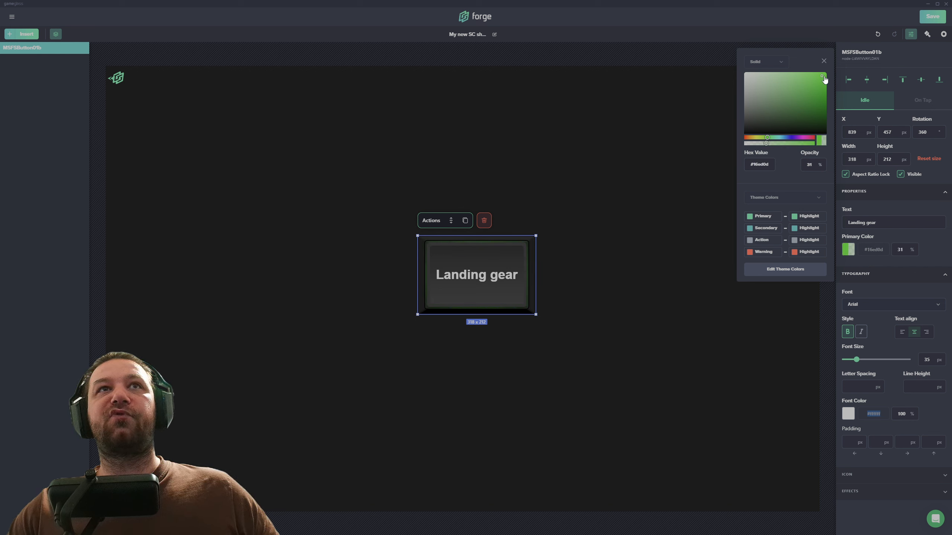
{"action": "left_click", "coordinate": [754, 144]}
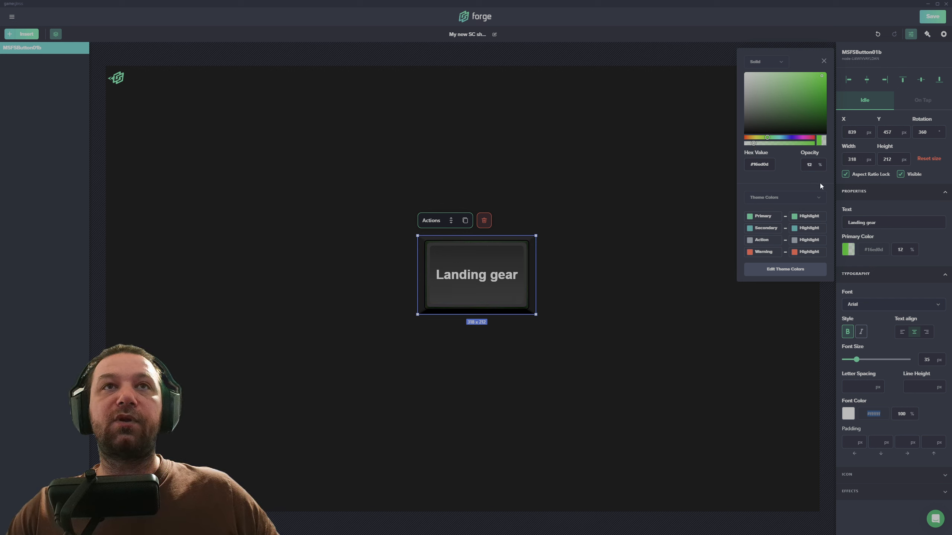
- Set the button's primary colour to the theme's Warning Highlight colour, after trying the Primary theme colour
{"action": "left_click", "coordinate": [760, 221]}
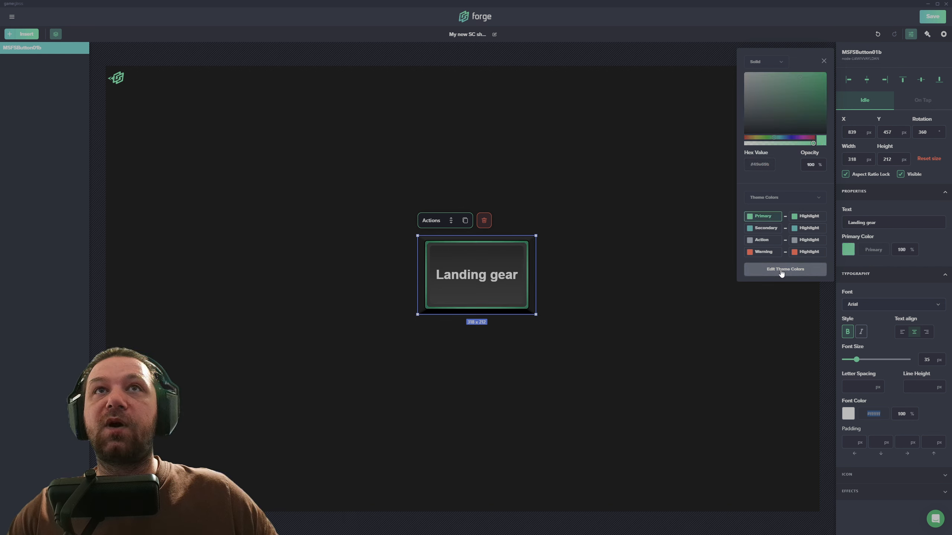
{"action": "left_click", "coordinate": [797, 252]}
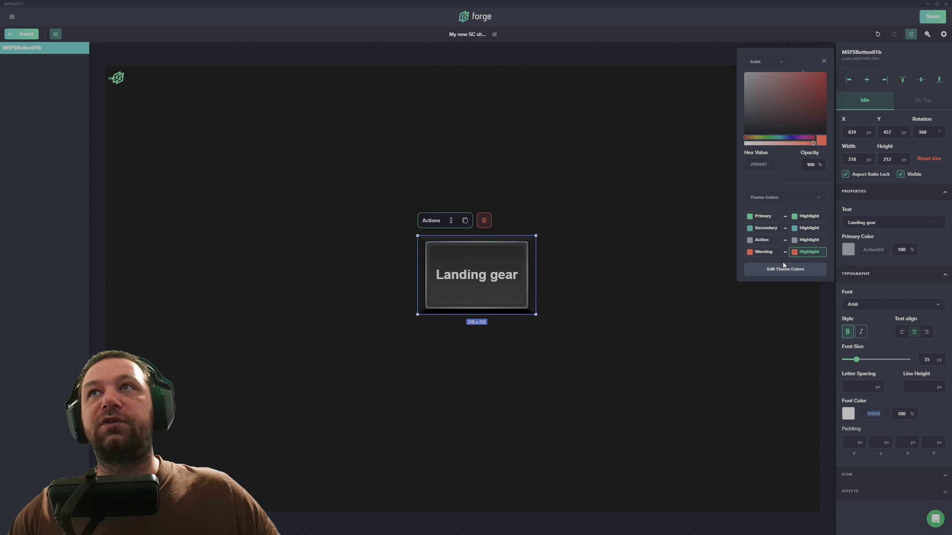
{"action": "left_click", "coordinate": [824, 60]}
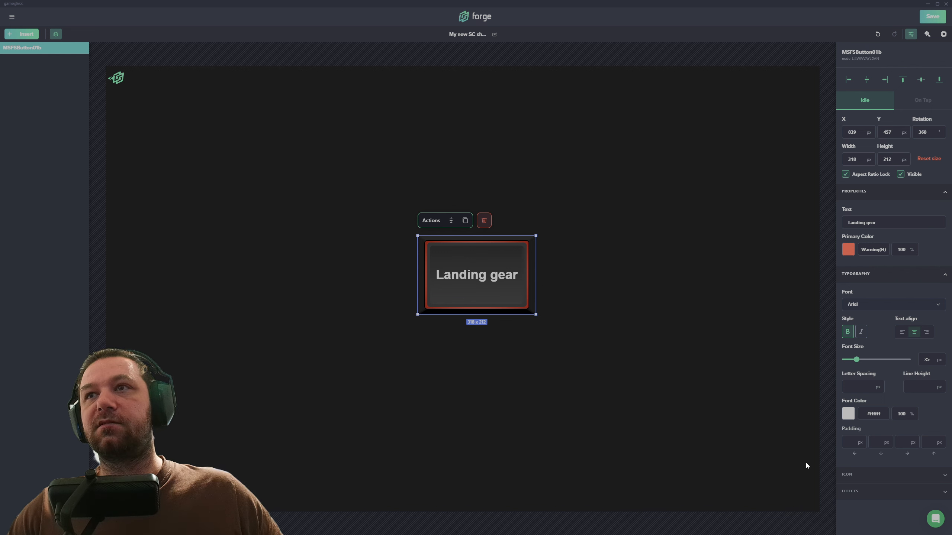
- Search the icon library for "landing" and add the Ed Landing Gear icon to the button
{"action": "left_click", "coordinate": [864, 475]}
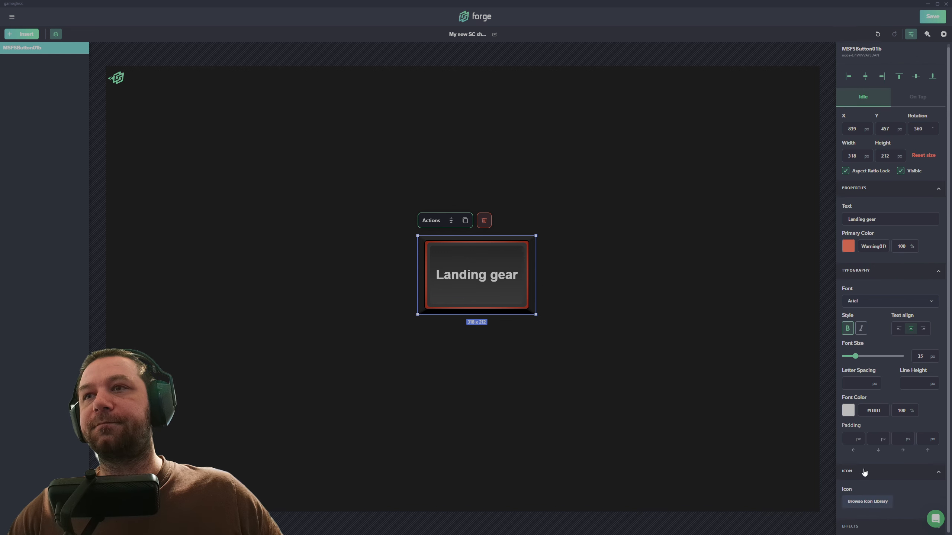
{"action": "left_click", "coordinate": [868, 270]}
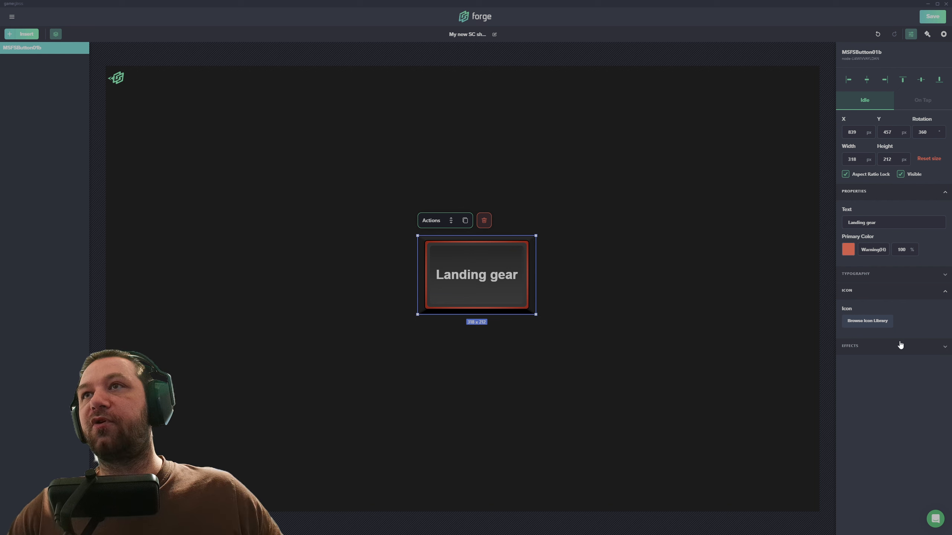
{"action": "left_click", "coordinate": [876, 323]}
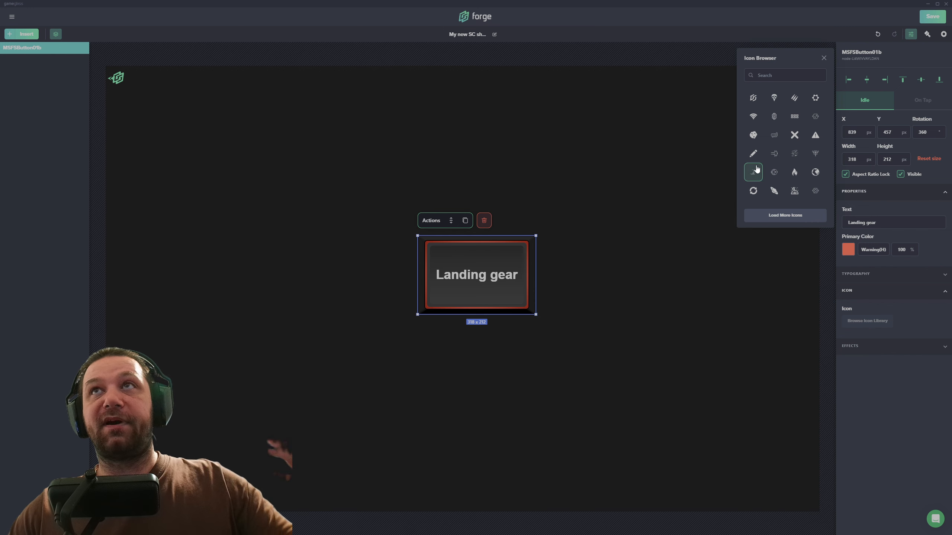
{"action": "left_click", "coordinate": [769, 76]}
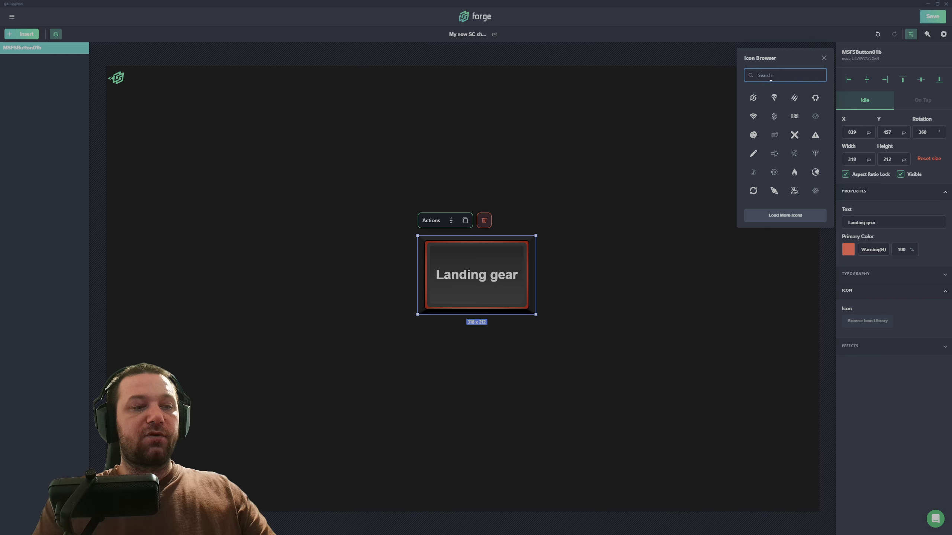
{"action": "type", "text": "landing"}
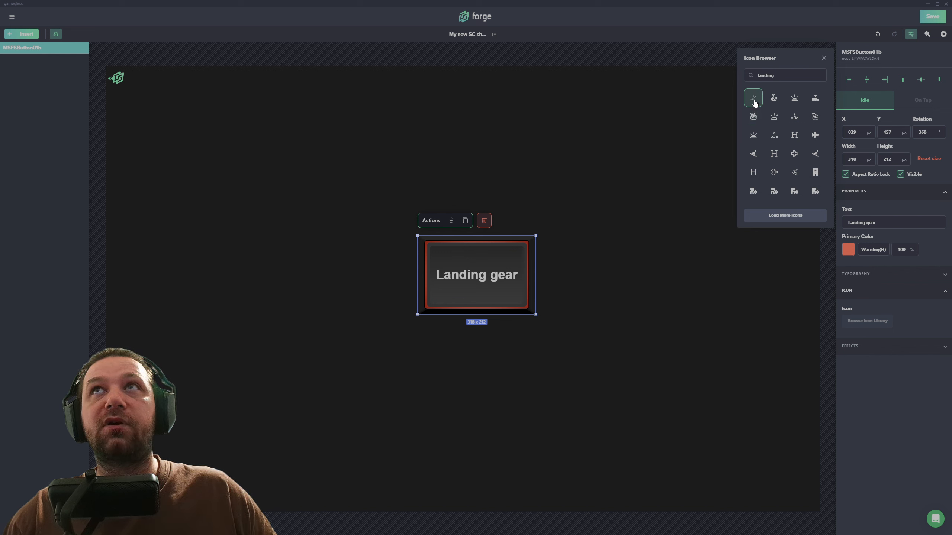
{"action": "left_click", "coordinate": [753, 99]}
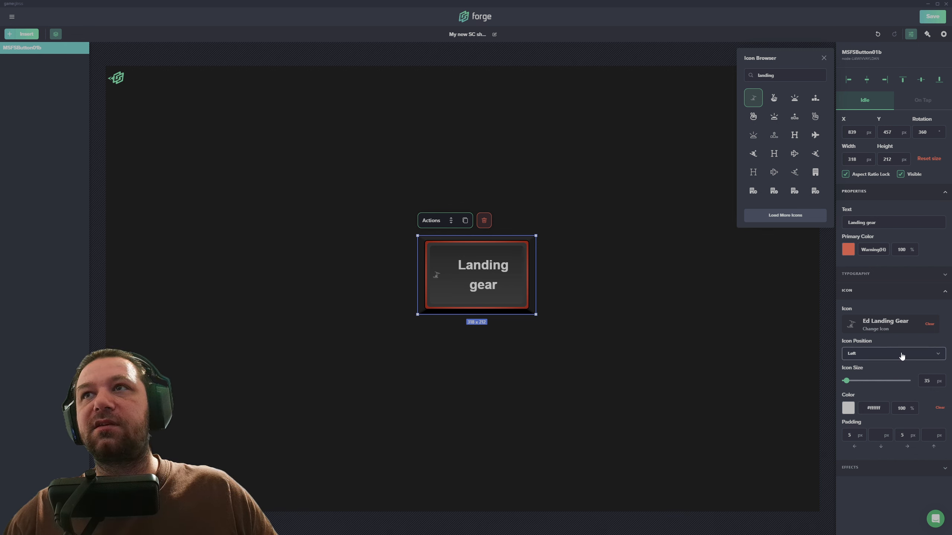
- Remove the button's text and enlarge its landing gear icon to 211 px
{"action": "left_click", "coordinate": [883, 223]}
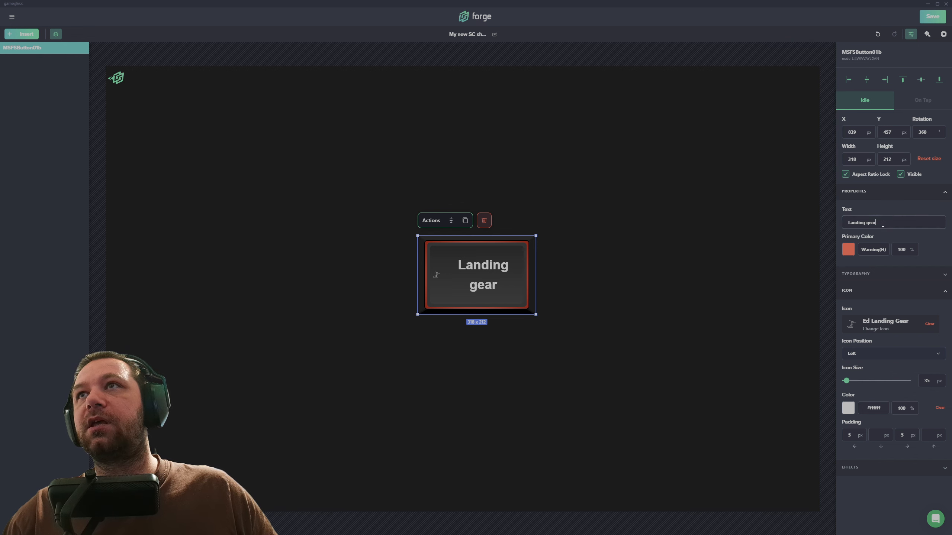
{"action": "left_click_drag", "start_coordinate": [882, 224], "coordinate": [846, 222]}
{"action": "left_click", "coordinate": [878, 237]}
{"action": "key", "text": "BackSpace"}
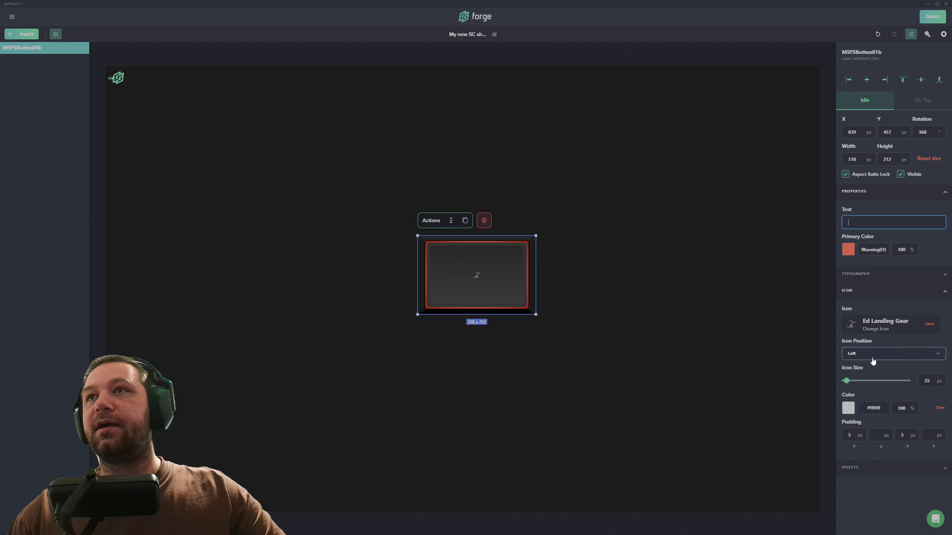
{"action": "left_click_drag", "start_coordinate": [849, 380], "coordinate": [872, 384]}
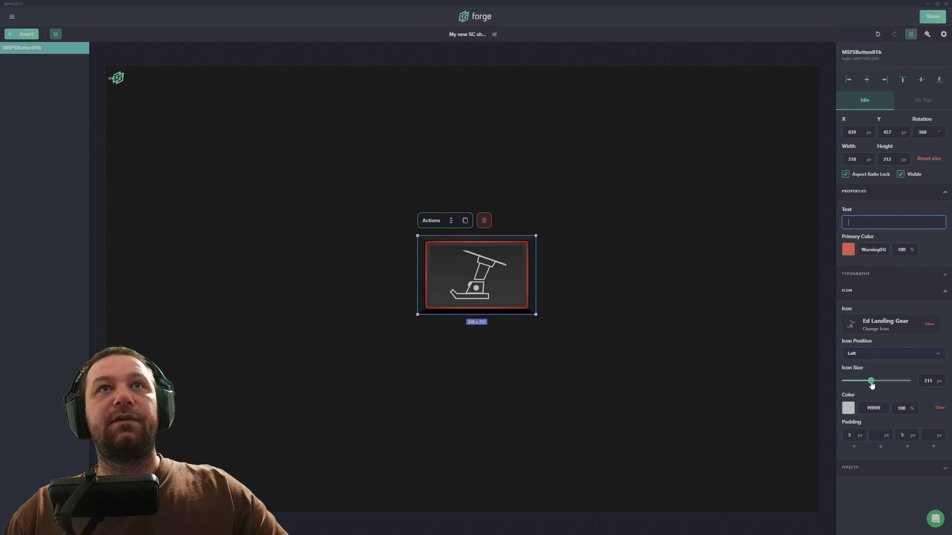
- Set the landing gear icon's colour to the theme's Primary colour and deselect the button
{"action": "left_click", "coordinate": [846, 413]}
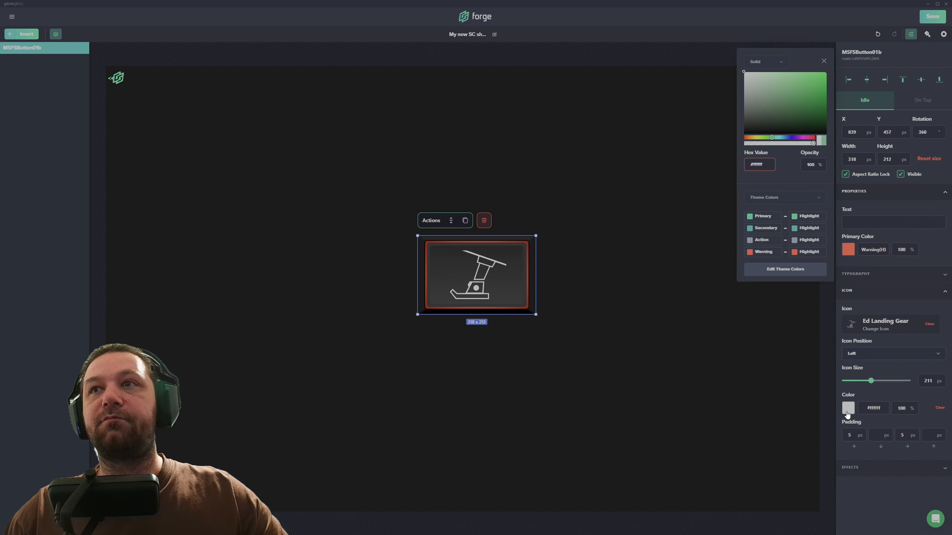
{"action": "left_click", "coordinate": [757, 218]}
{"action": "left_click", "coordinate": [644, 240]}
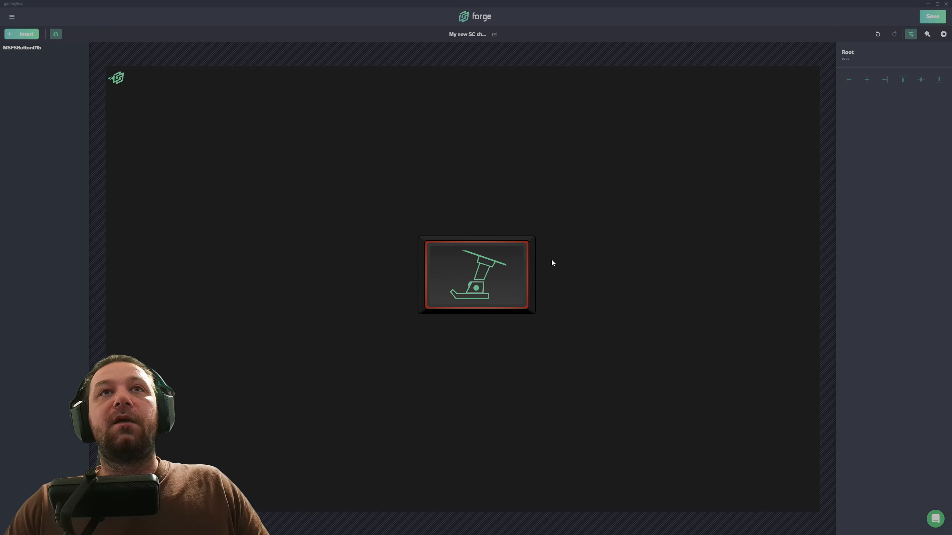
- Add a keybind action for the N key to the landing gear button's On Tap actions
{"action": "left_click", "coordinate": [466, 264]}
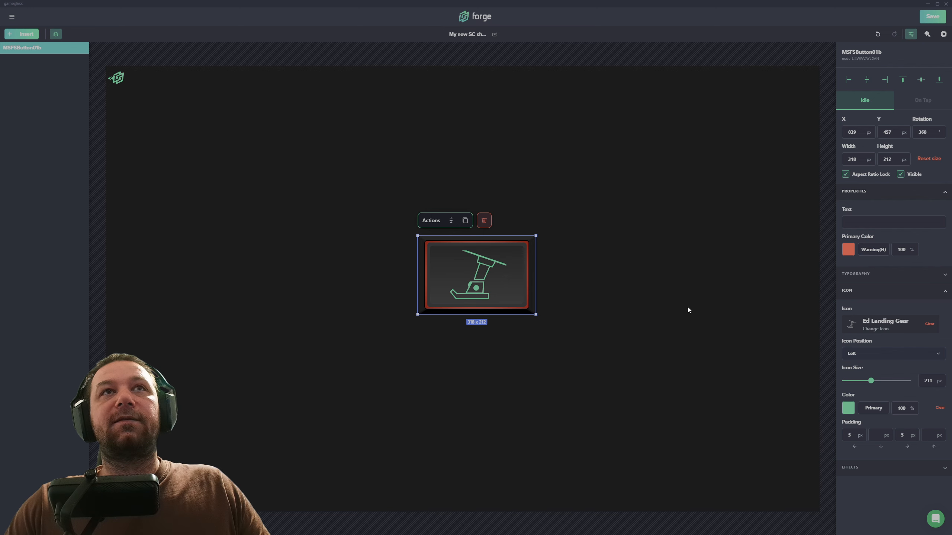
{"action": "left_click", "coordinate": [428, 222]}
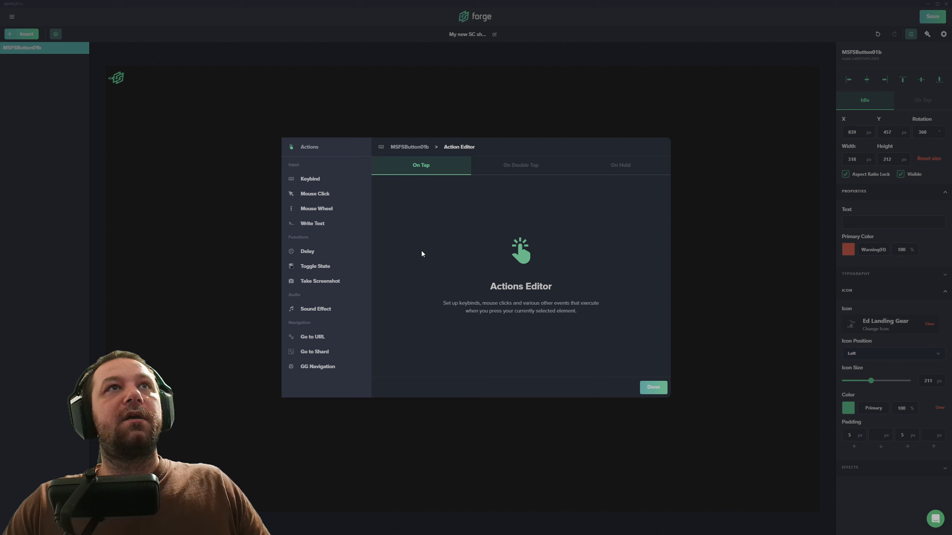
{"action": "left_click", "coordinate": [356, 179]}
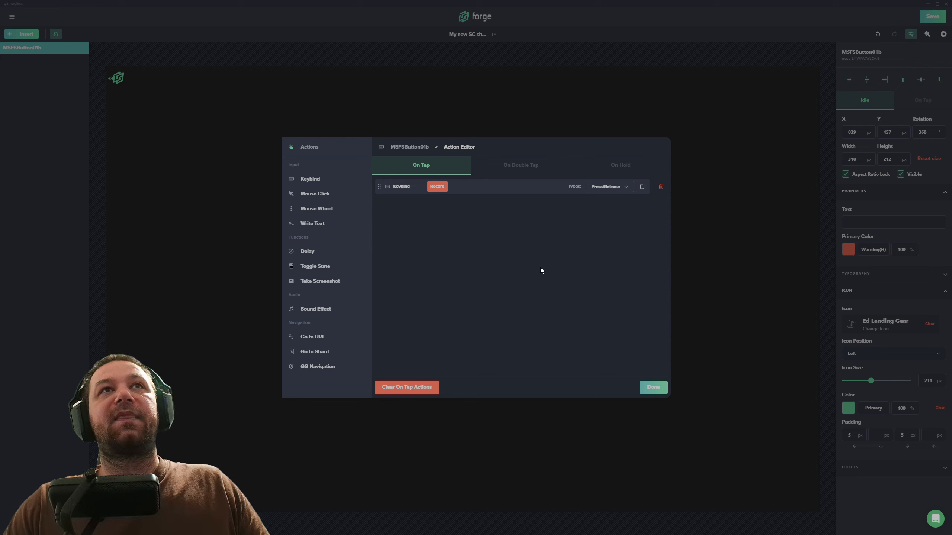
{"action": "left_click", "coordinate": [438, 187]}
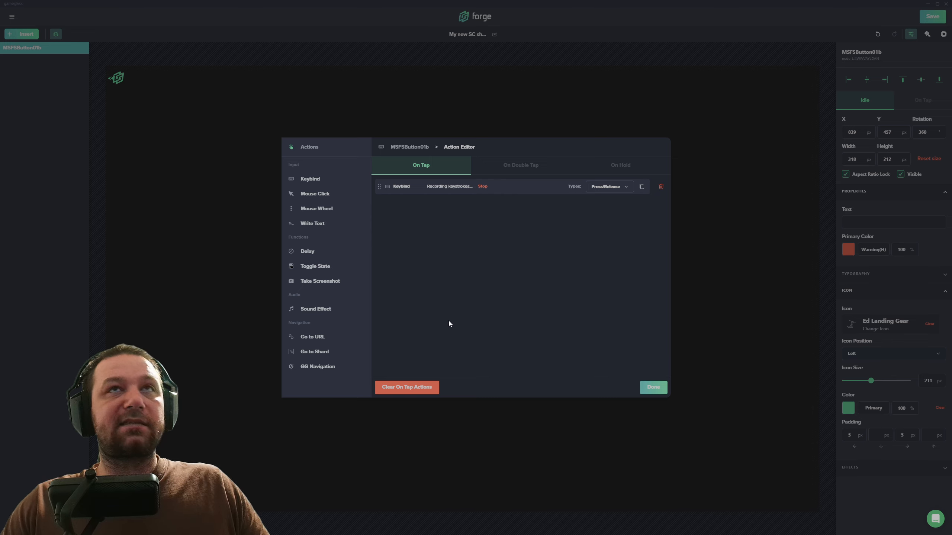
{"action": "key", "text": "n"}
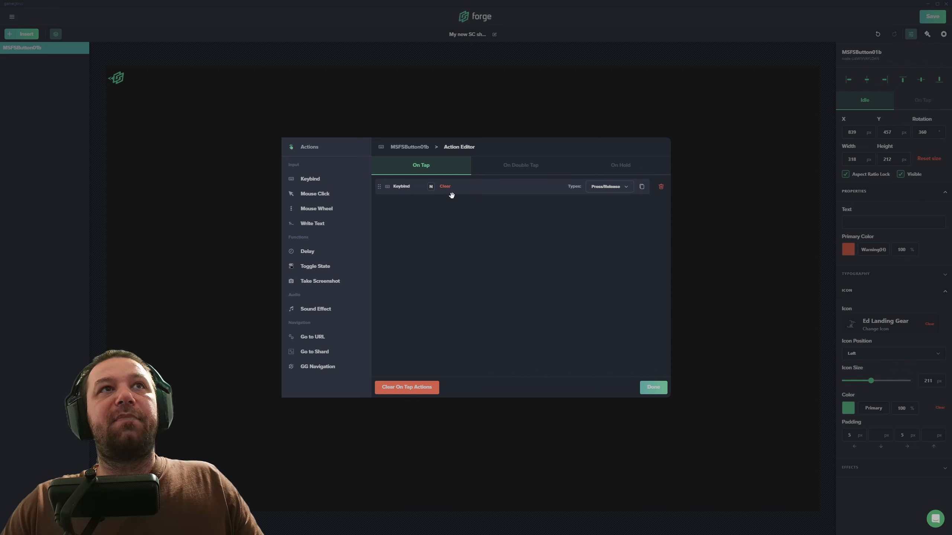
- Add a 100 ms delay and a Confirmation Beep sound effect after the N keybind
{"action": "mouse_move", "coordinate": [308, 252]}
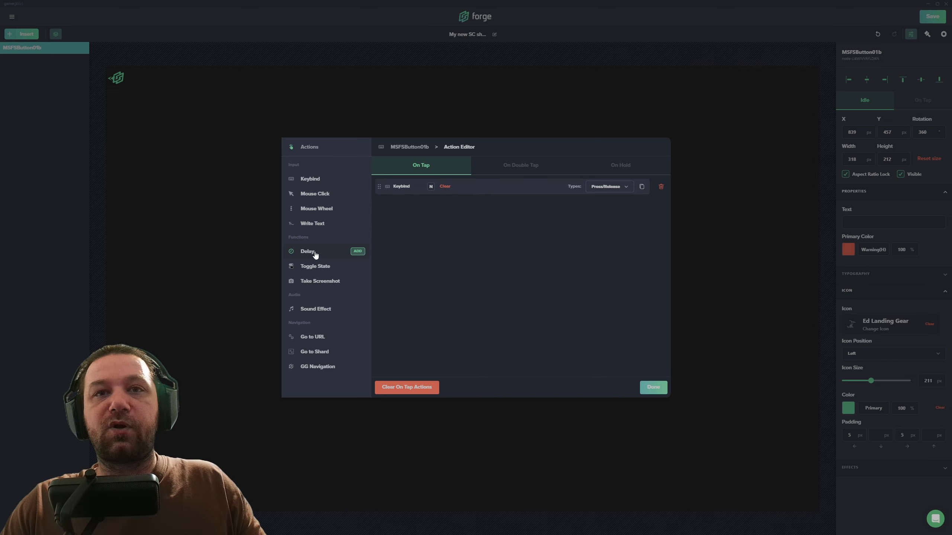
{"action": "left_click", "coordinate": [313, 254]}
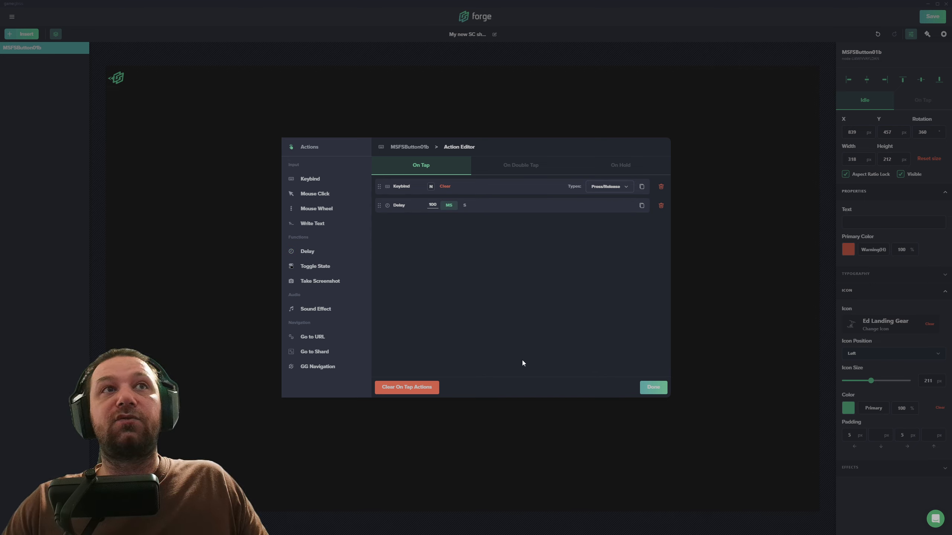
{"action": "left_click", "coordinate": [317, 311]}
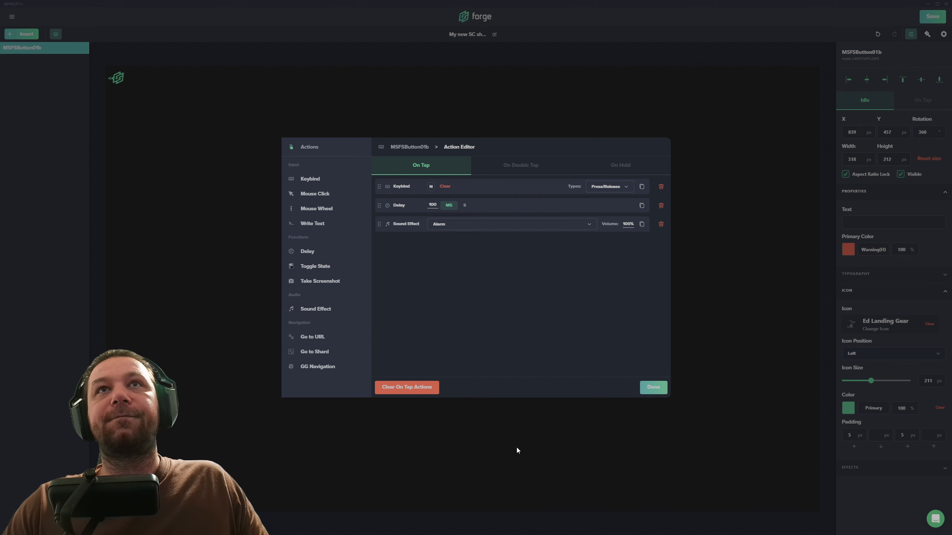
{"action": "left_click", "coordinate": [455, 224]}
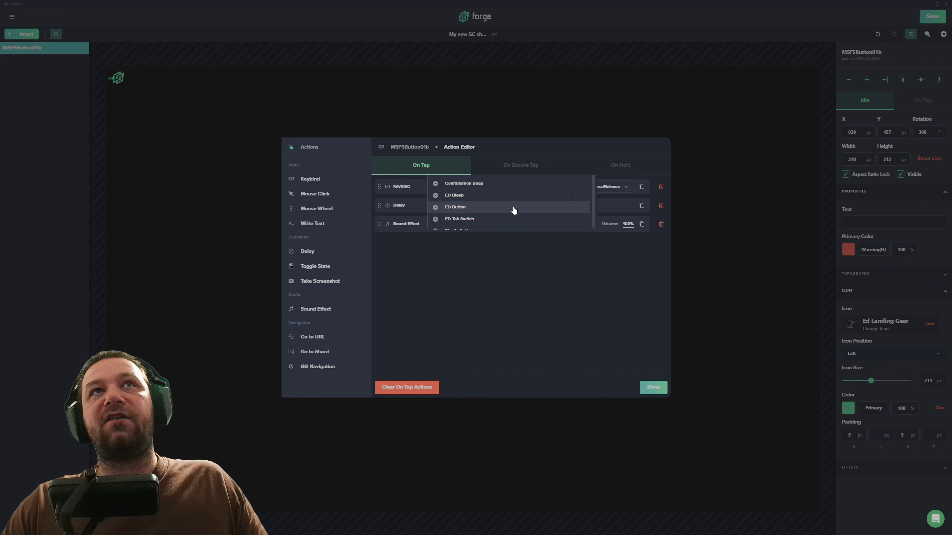
{"action": "left_click", "coordinate": [483, 185]}
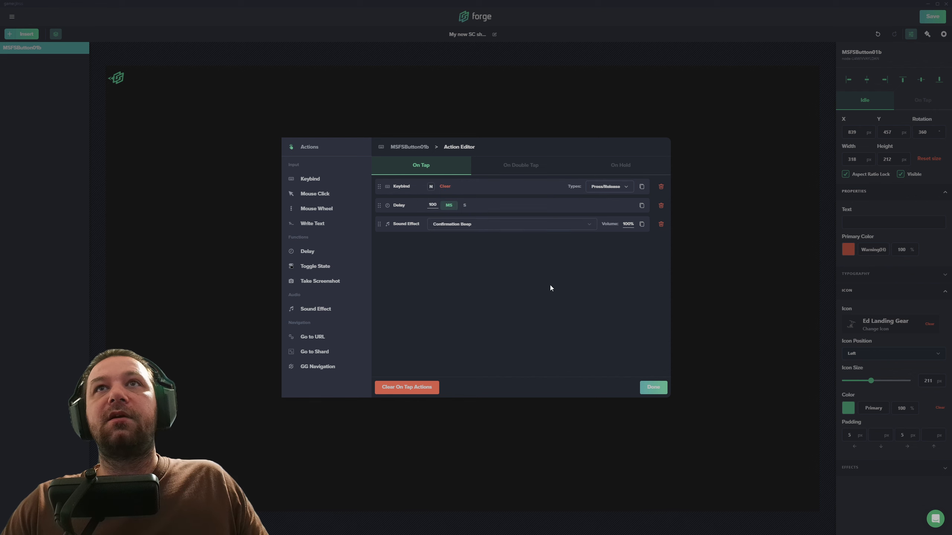
- Set the Confirmation Beep's volume to 50% and finish editing the button's actions
{"action": "left_click", "coordinate": [628, 225]}
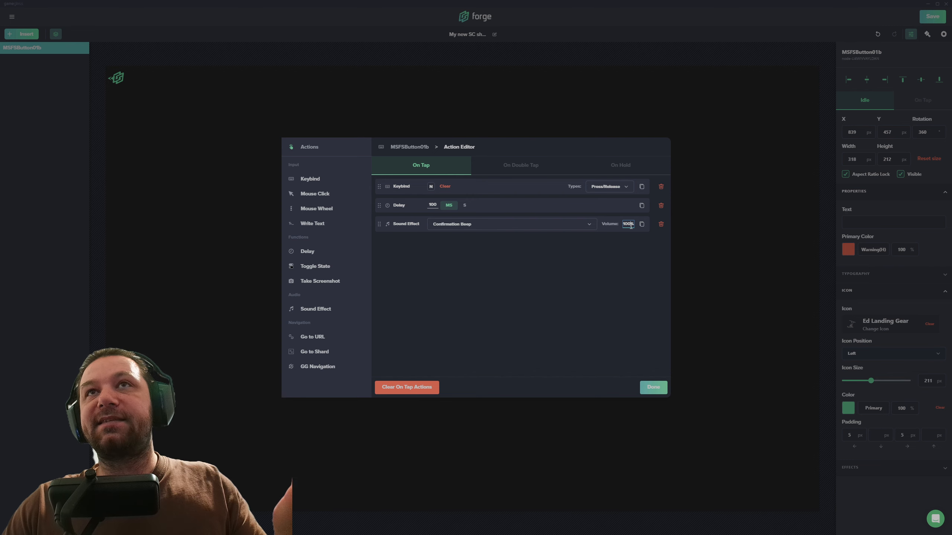
{"action": "left_click_drag", "start_coordinate": [631, 226], "coordinate": [614, 224]}
{"action": "type", "text": "50"}
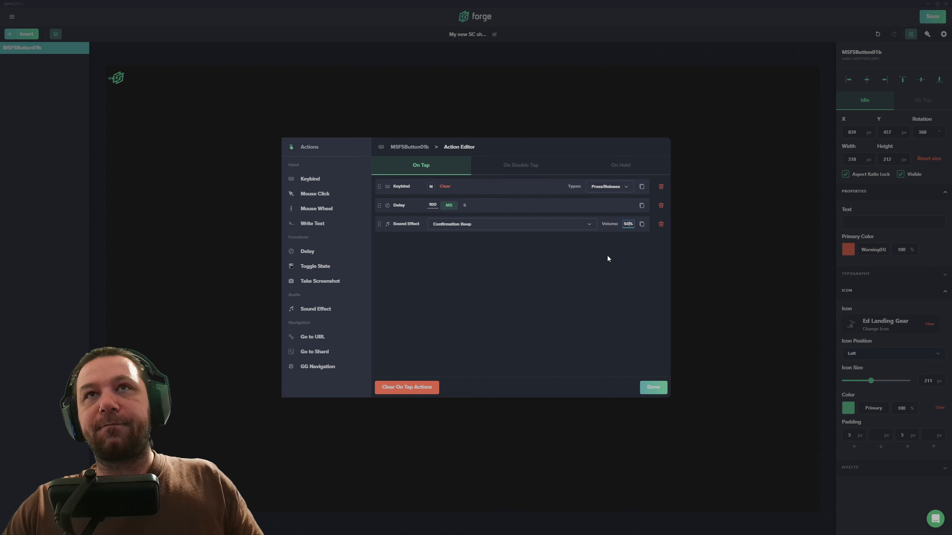
{"action": "left_click", "coordinate": [576, 284]}
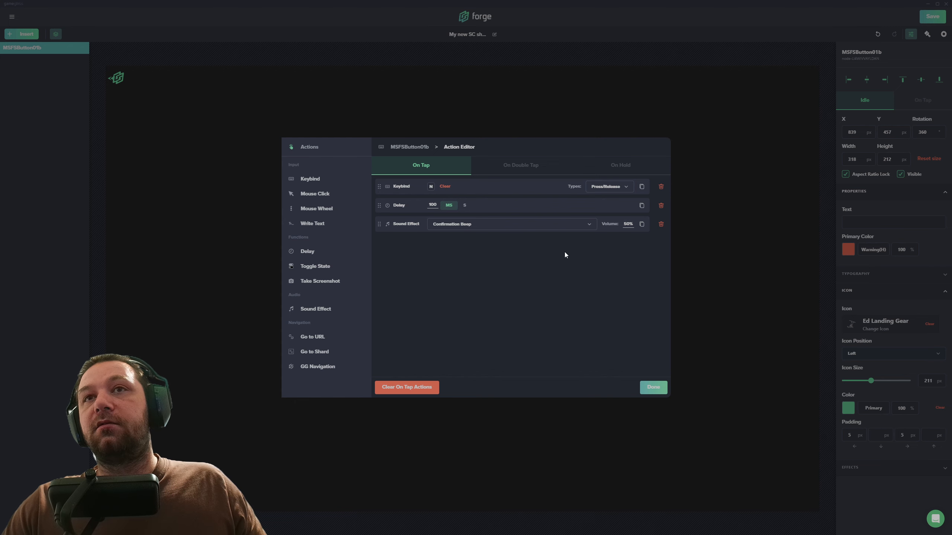
{"action": "left_click", "coordinate": [660, 389]}
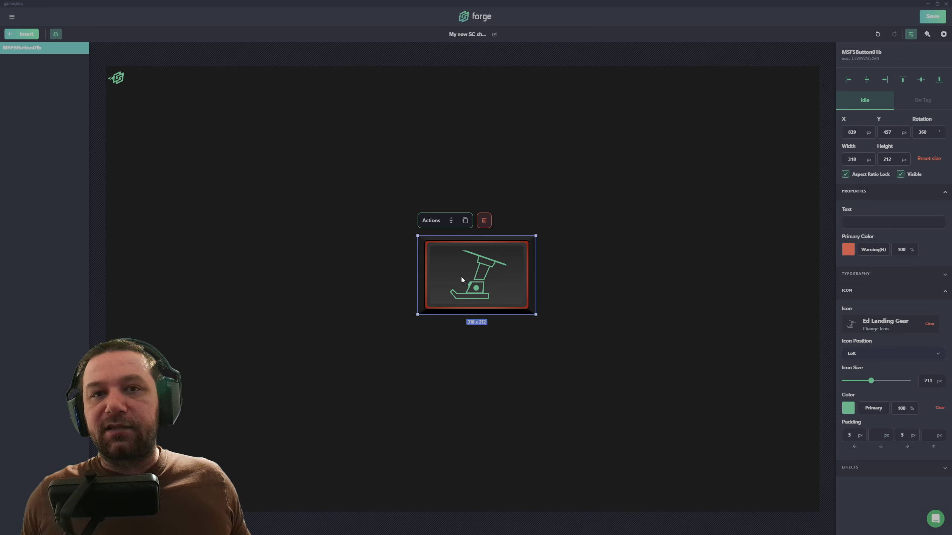
- Move the button to about X 818, Y 456 px and change its N keybind's type to Press
{"action": "left_click_drag", "start_coordinate": [461, 277], "coordinate": [453, 276]}
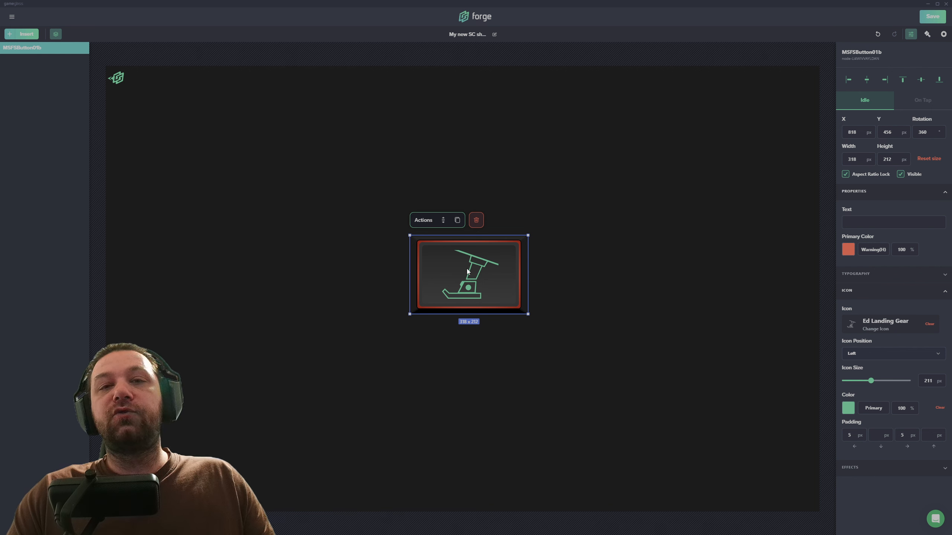
{"action": "left_click", "coordinate": [434, 224]}
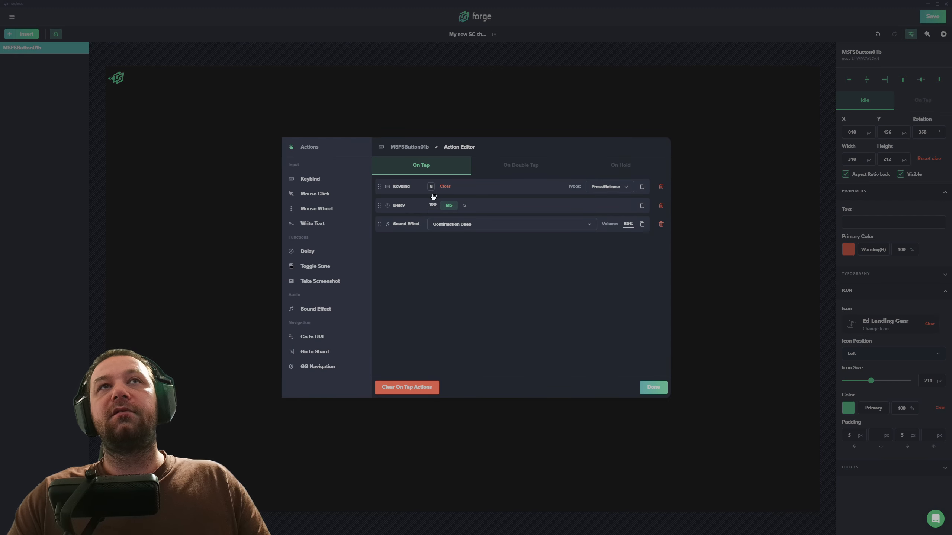
{"action": "left_click", "coordinate": [629, 189]}
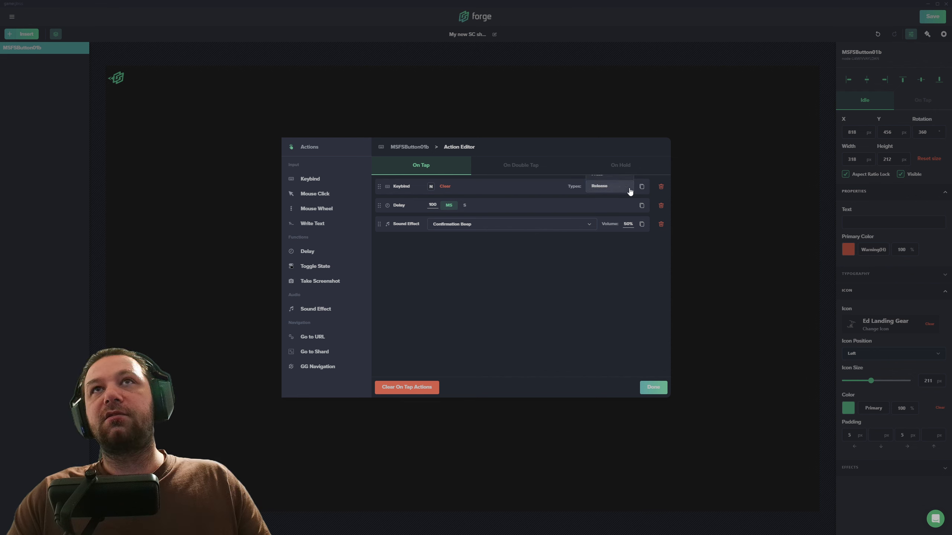
{"action": "left_click", "coordinate": [604, 179]}
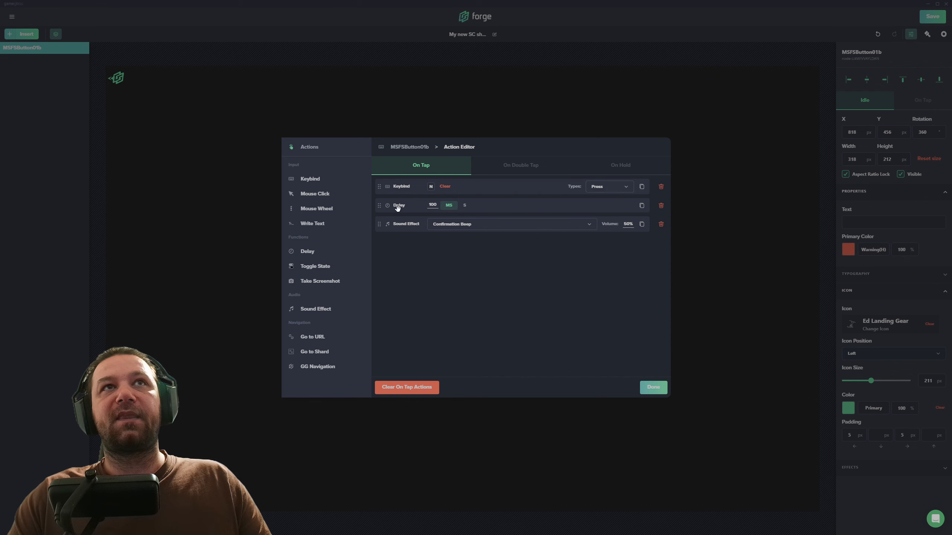
- Set the delay after the N keybind to 1500 ms
{"action": "left_click", "coordinate": [431, 205]}
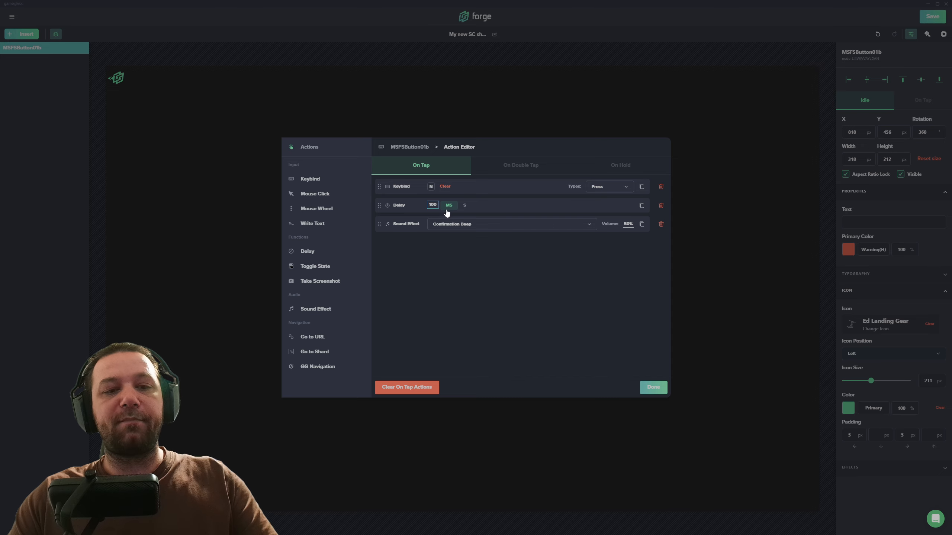
{"action": "type", "text": "5"}
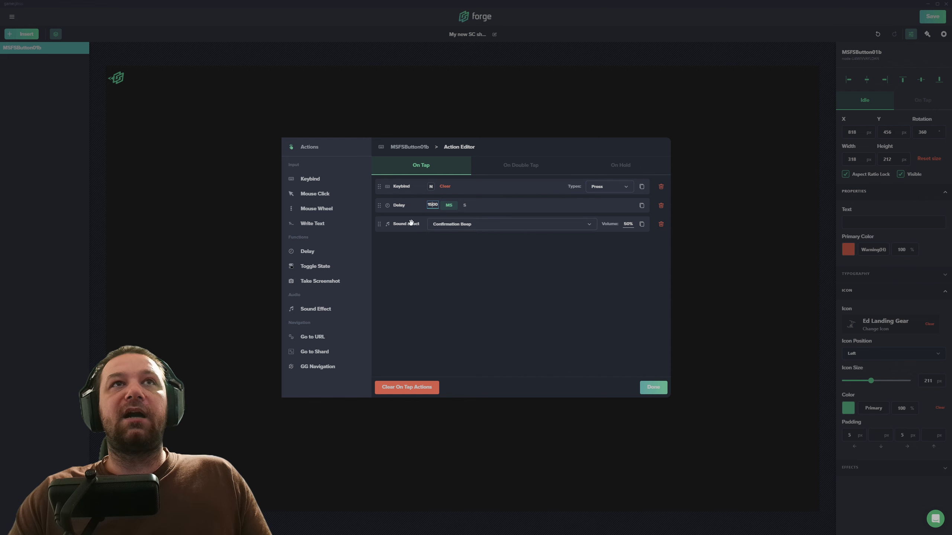
{"action": "left_click", "coordinate": [420, 268]}
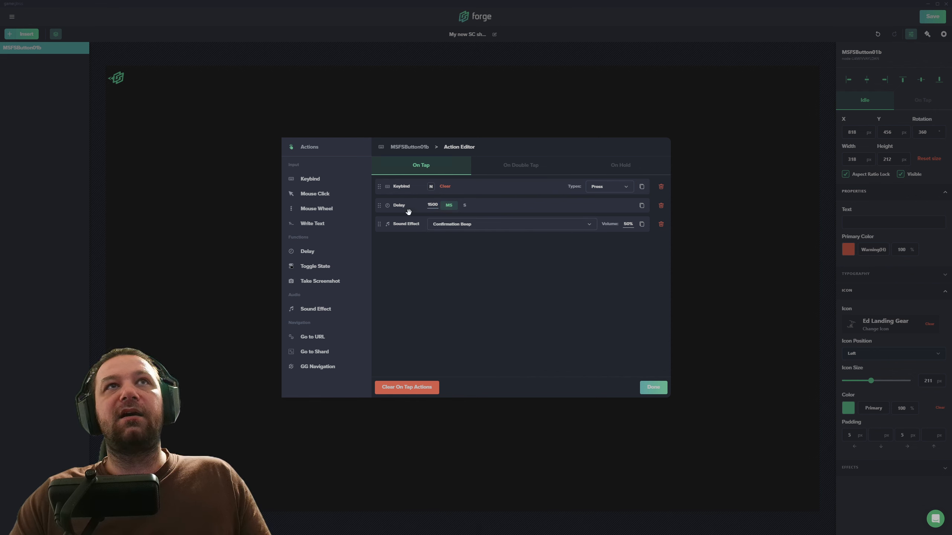
- Add a second keybind action for the N key after the sound effect, with its type set to Release
{"action": "left_click", "coordinate": [310, 179]}
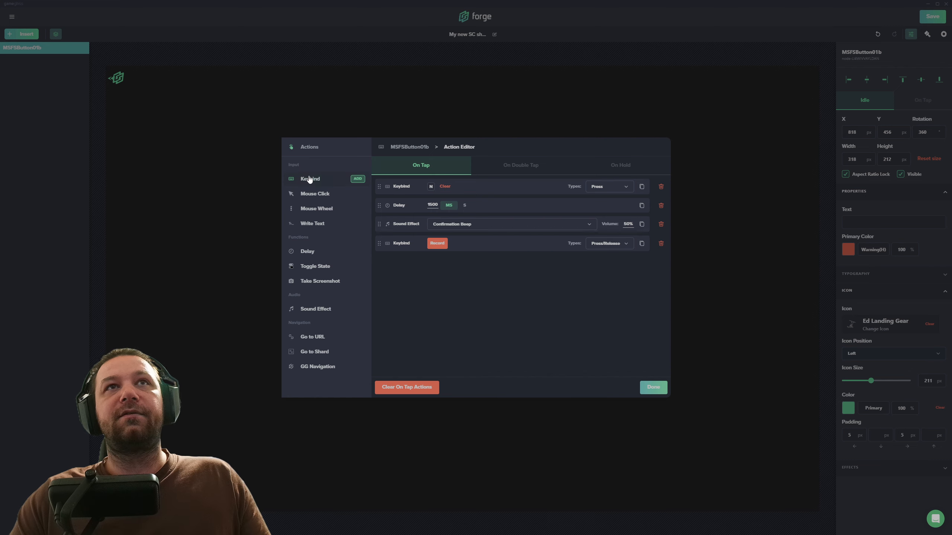
{"action": "left_click", "coordinate": [439, 243]}
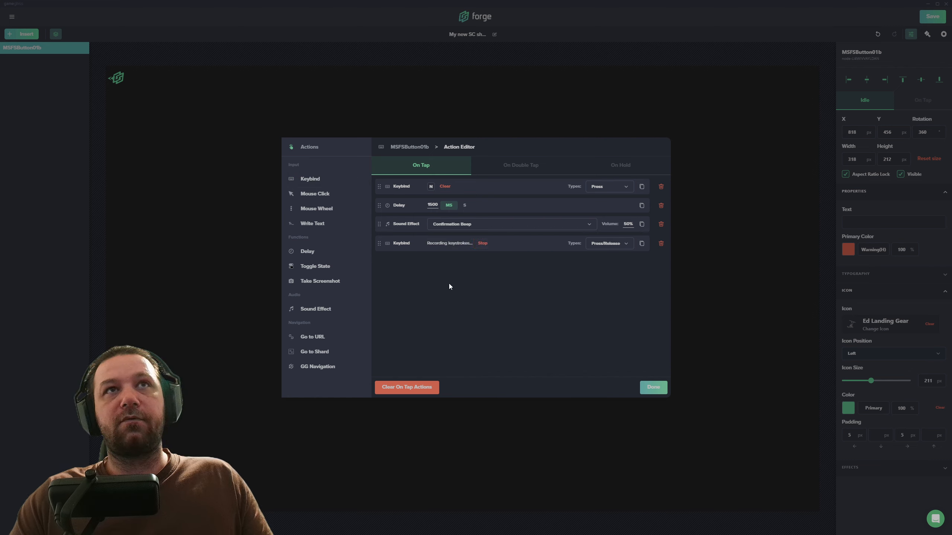
{"action": "key", "text": "n"}
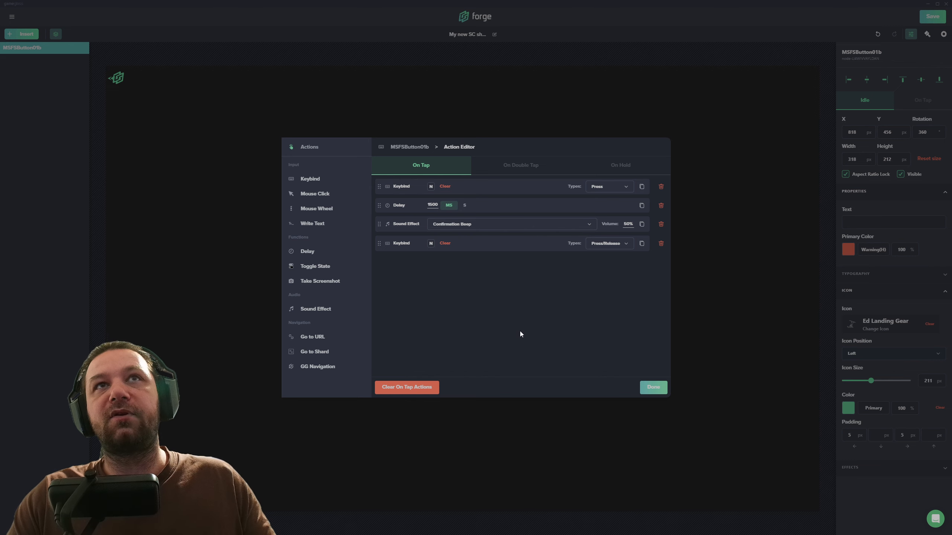
{"action": "left_click", "coordinate": [607, 244]}
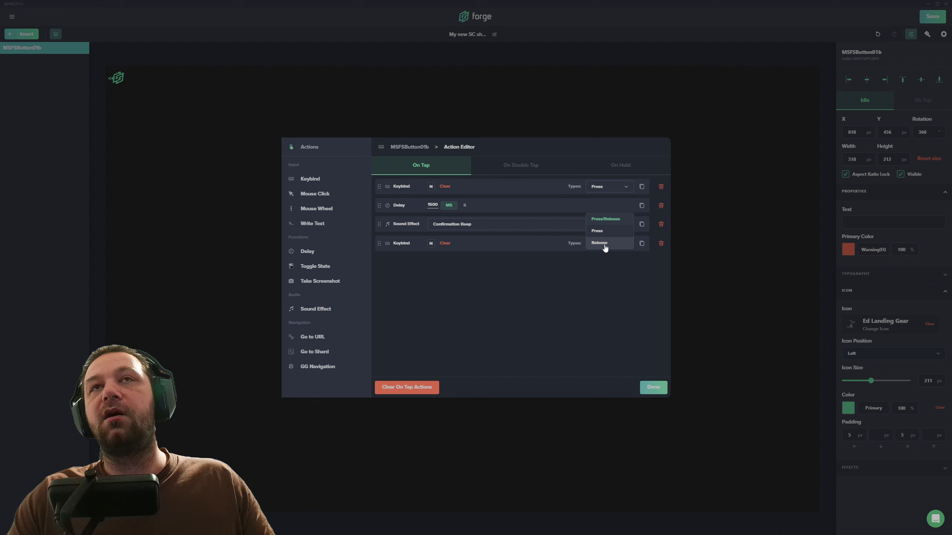
{"action": "left_click", "coordinate": [604, 243]}
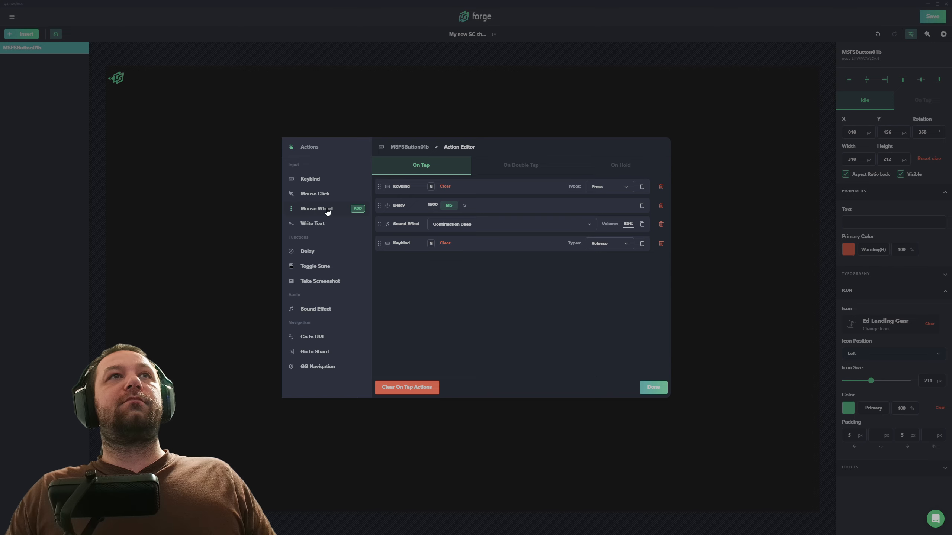
- Append left Mouse Click, Toggle State, 100 ms Delay and Take Screenshot actions to the button's On Tap sequence
{"action": "left_click", "coordinate": [326, 194]}
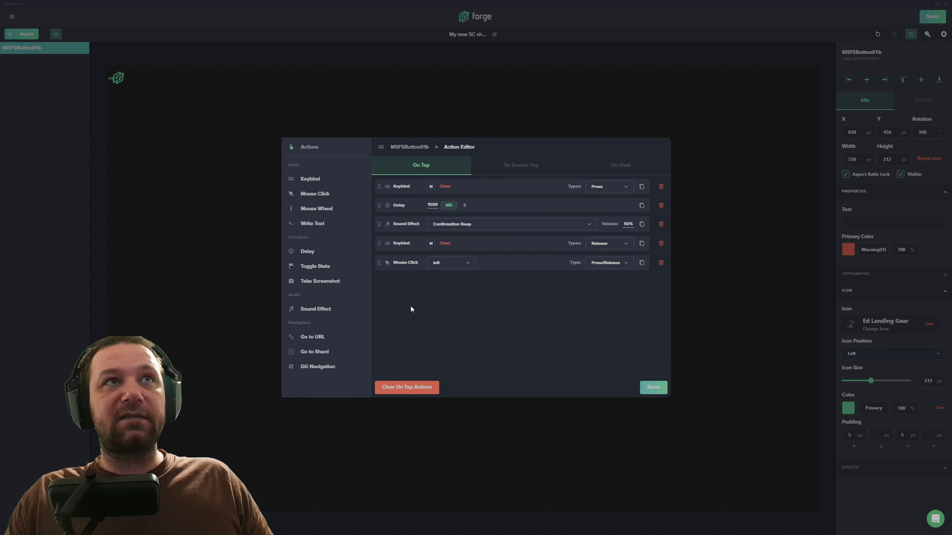
{"action": "left_click", "coordinate": [313, 266]}
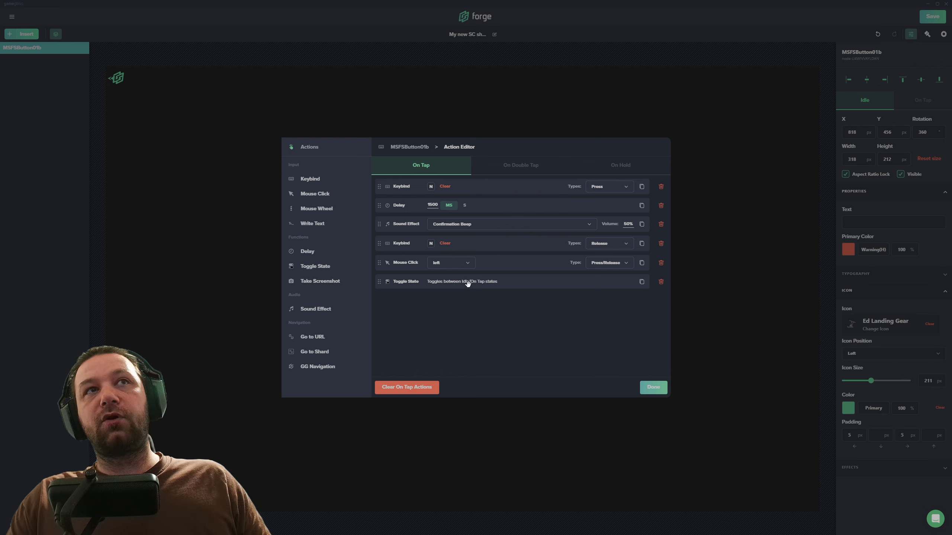
{"action": "left_click", "coordinate": [316, 252]}
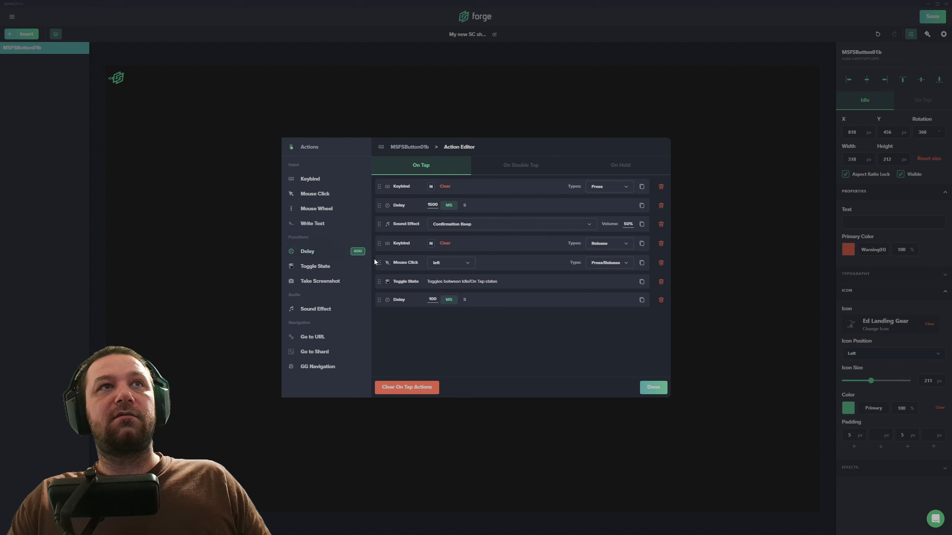
{"action": "left_click", "coordinate": [340, 289]}
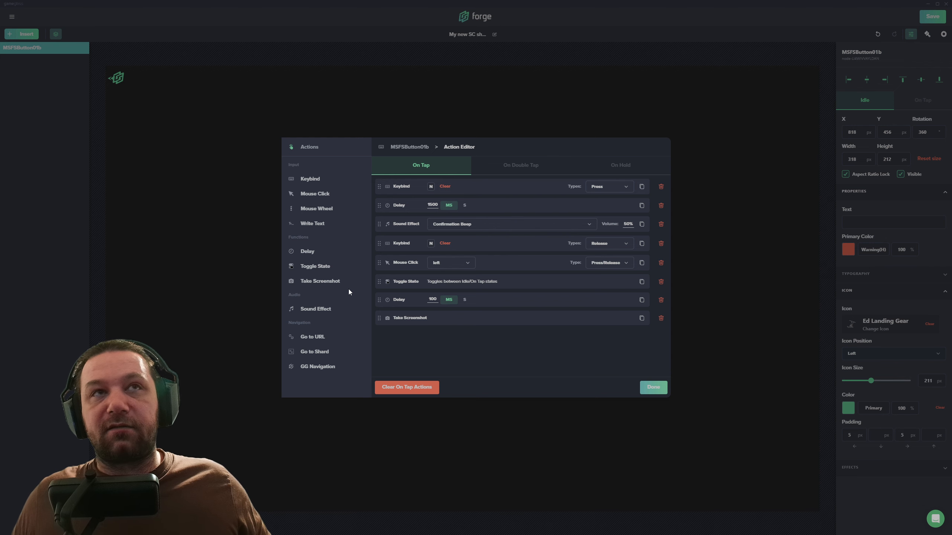
- Finish editing the landing gear button's On Tap actions, save the shard and deselect the button
{"action": "mouse_move", "coordinate": [352, 231]}
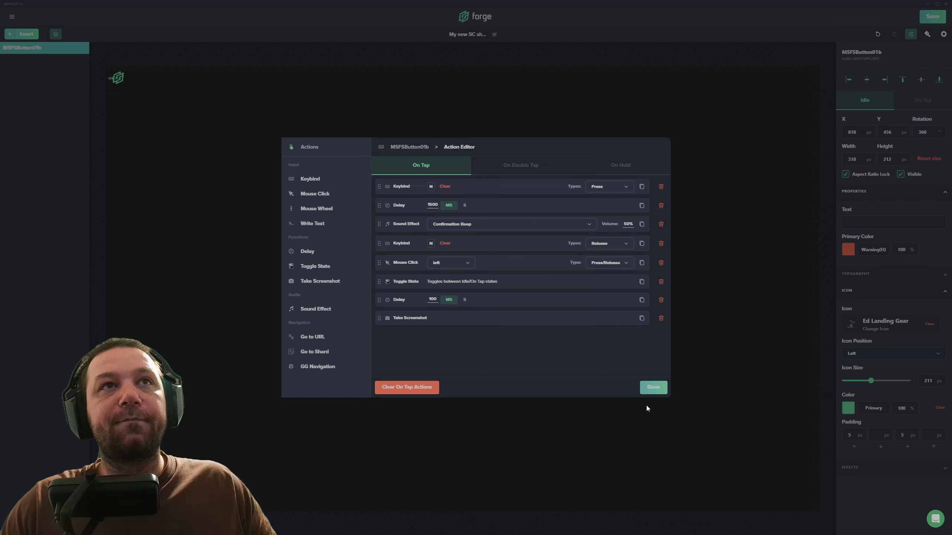
{"action": "left_click", "coordinate": [656, 389]}
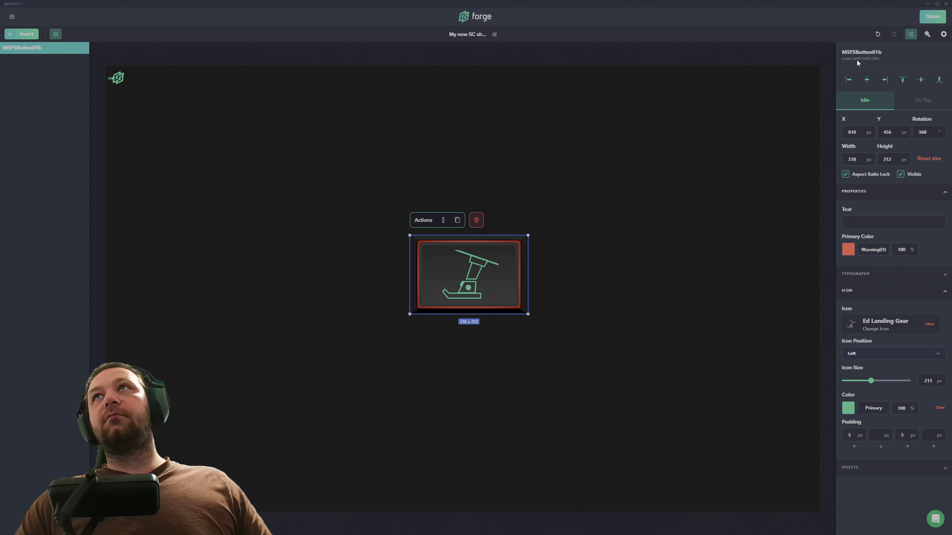
{"action": "left_click", "coordinate": [933, 17]}
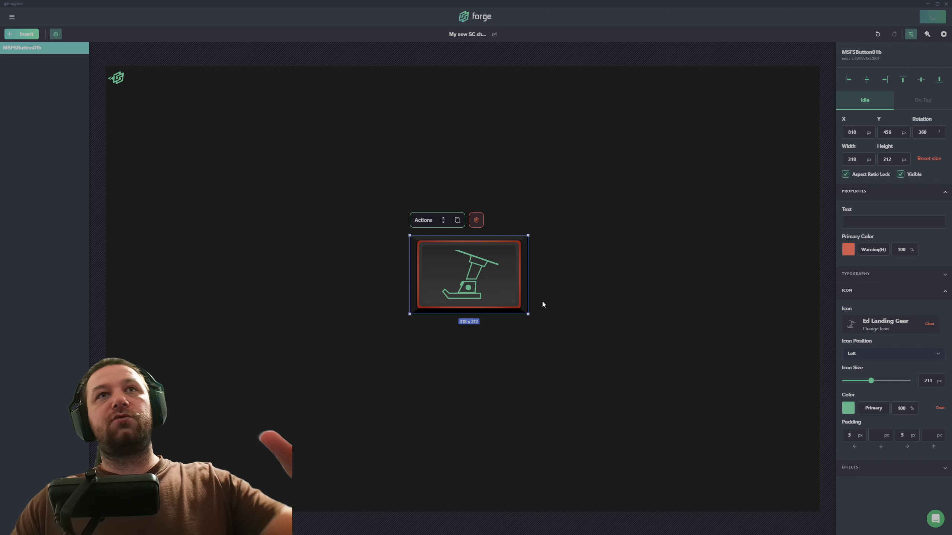
{"action": "left_click", "coordinate": [553, 328]}
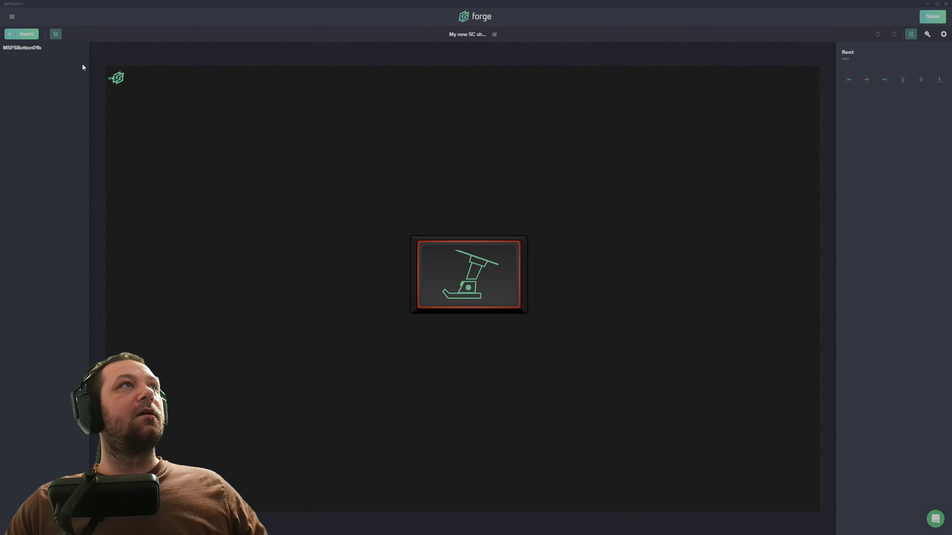
- Insert the wide dark panel with four corner screws, sized about 565 × 1078 px, and move it to about X 85, Y 68 px
{"action": "left_click", "coordinate": [22, 33]}
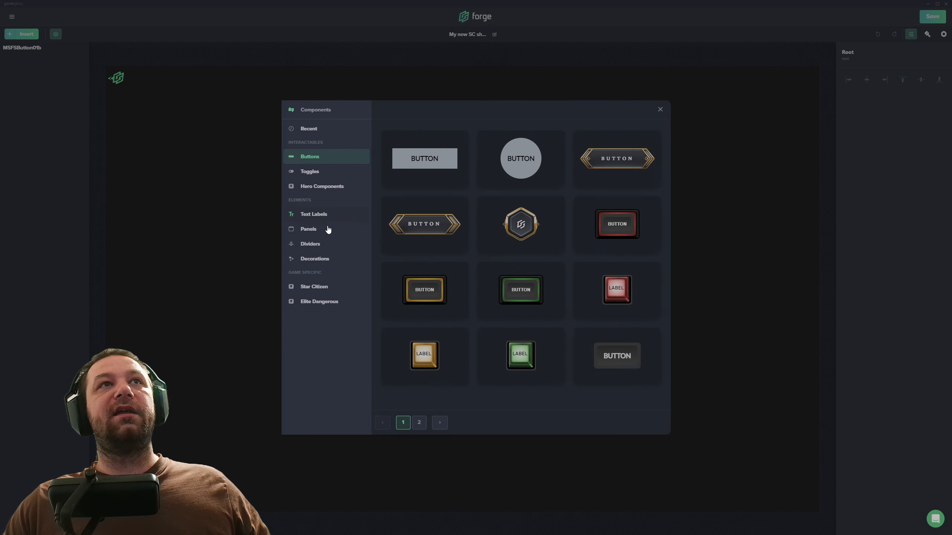
{"action": "left_click", "coordinate": [309, 229]}
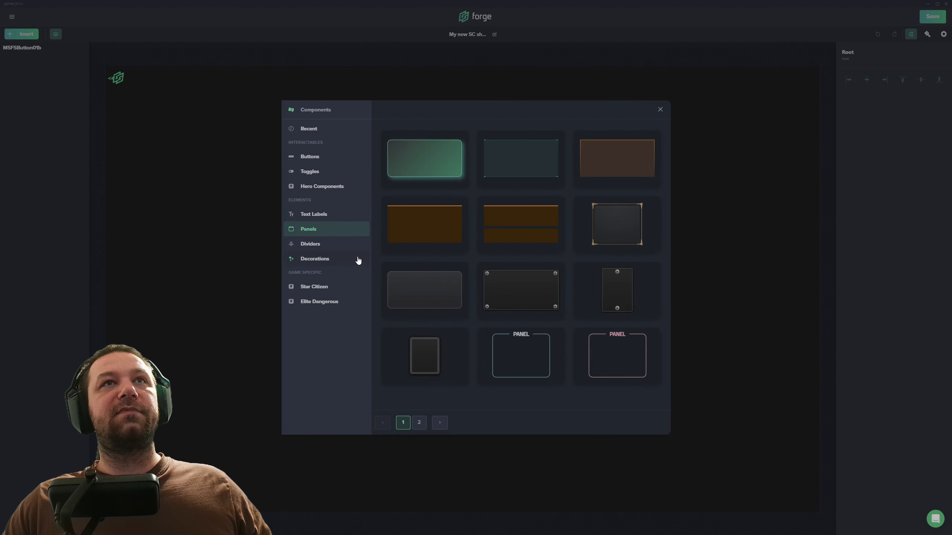
{"action": "left_click", "coordinate": [513, 297]}
{"action": "left_click_drag", "start_coordinate": [510, 309], "coordinate": [395, 496]}
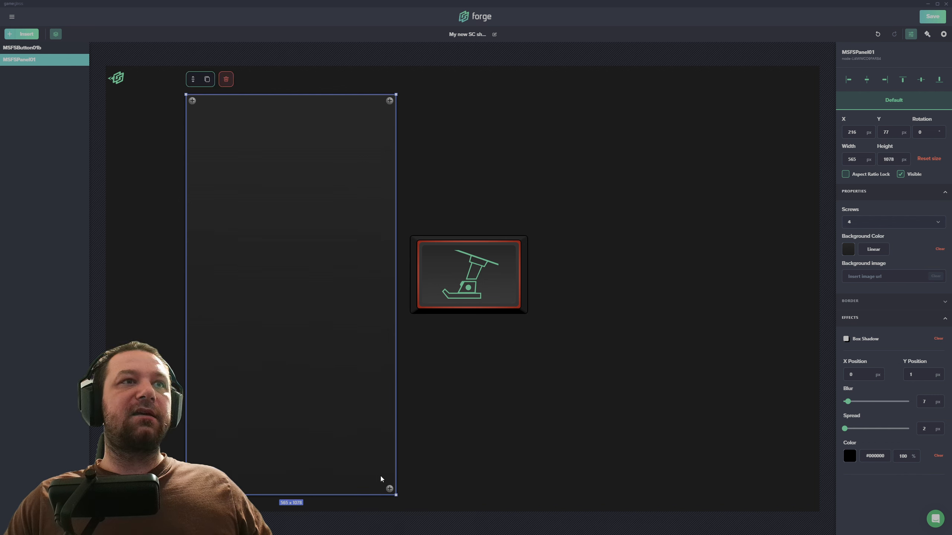
{"action": "left_click_drag", "start_coordinate": [305, 423], "coordinate": [256, 399]}
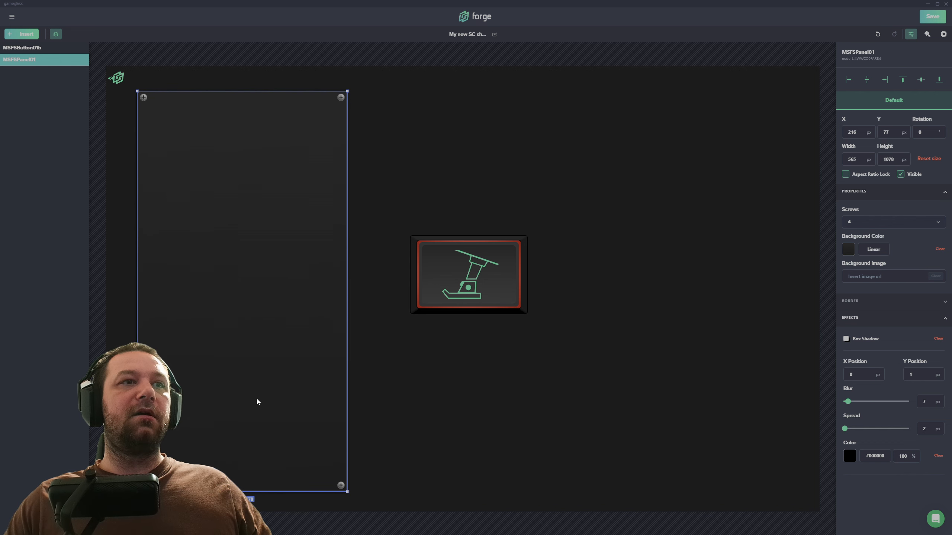
- Move the landing gear button onto the panel's upper part at about X 209, Y 111 px, and stack it in front of the panel
{"action": "left_click_drag", "start_coordinate": [478, 276], "coordinate": [256, 147]}
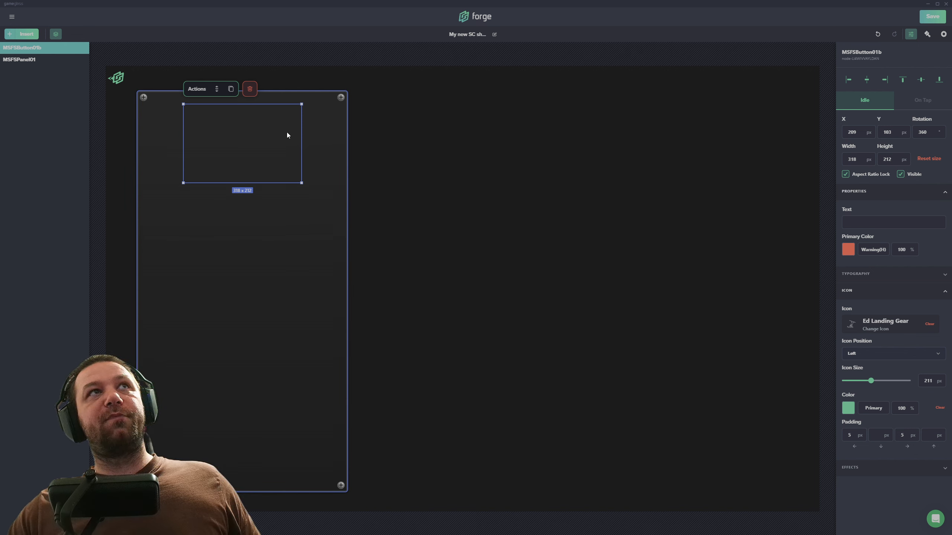
{"action": "left_click", "coordinate": [217, 89]}
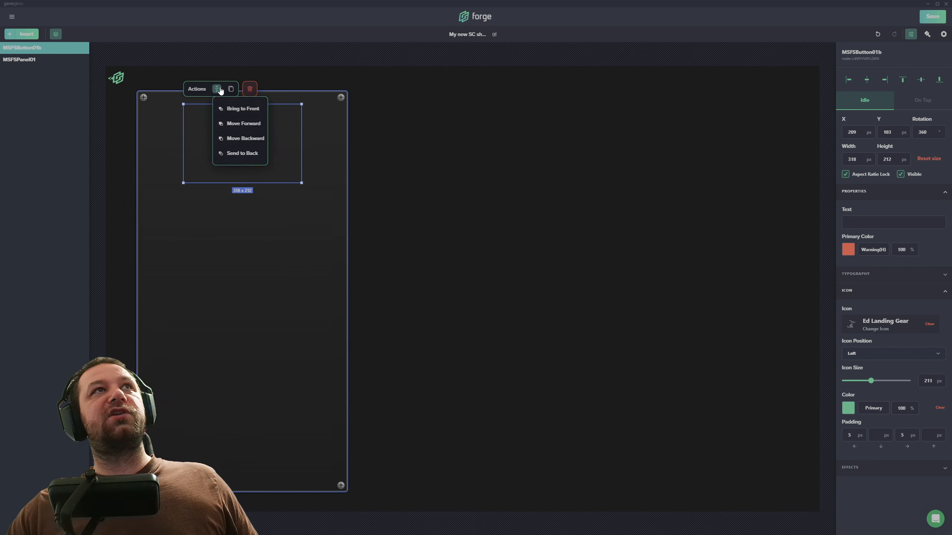
{"action": "left_click", "coordinate": [254, 161]}
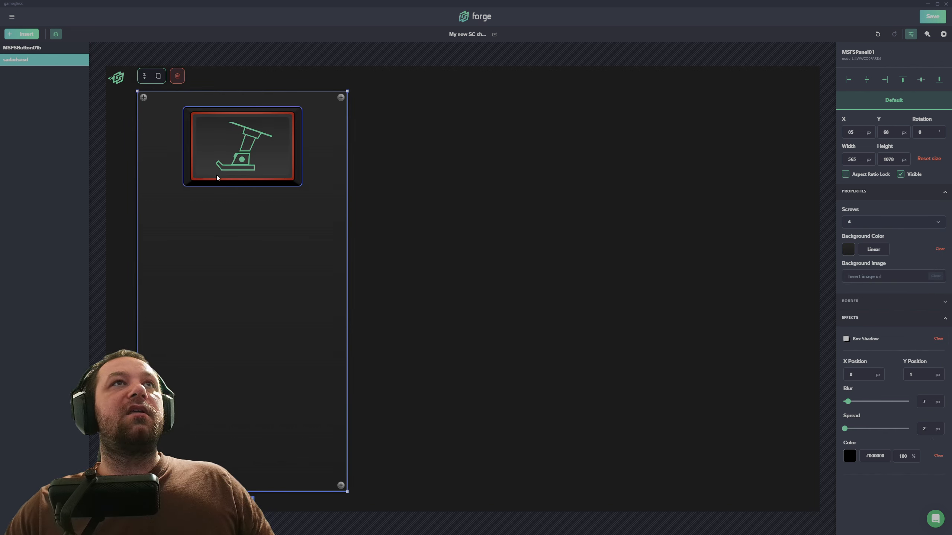
- Duplicate the landing gear button twice and place the copies below it at about Y 355 and Y 601 px
{"action": "left_click", "coordinate": [226, 147]}
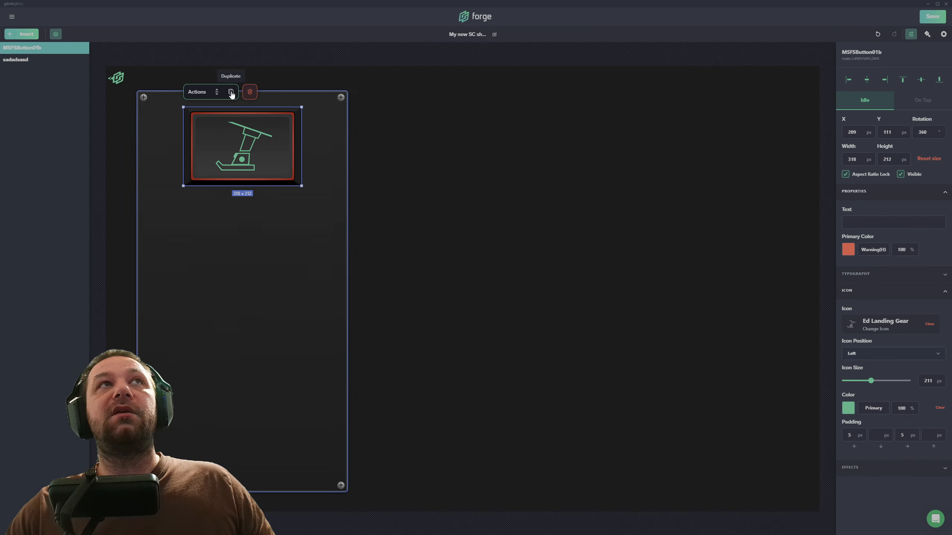
{"action": "left_click", "coordinate": [242, 161]}
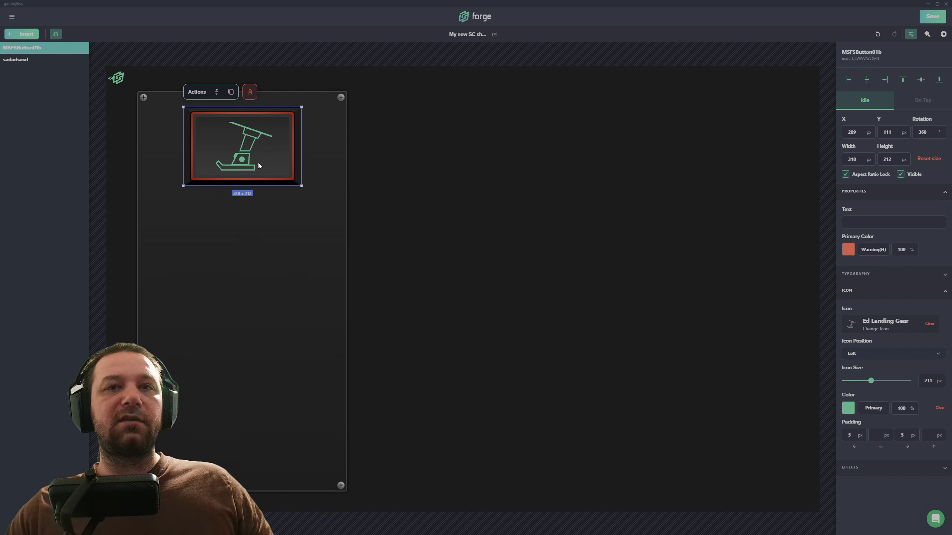
{"action": "left_click", "coordinate": [230, 93]}
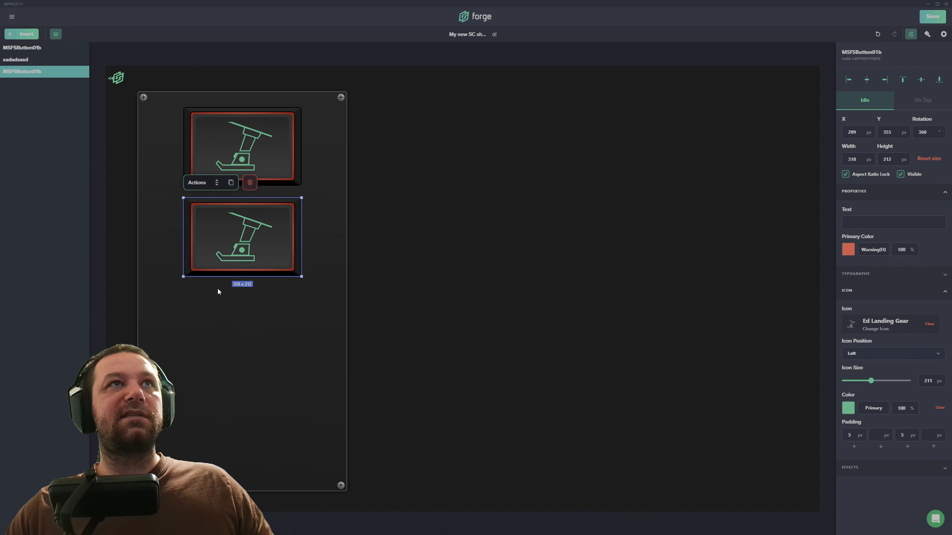
{"action": "left_click", "coordinate": [231, 182]}
{"action": "left_click_drag", "start_coordinate": [240, 225], "coordinate": [248, 321]}
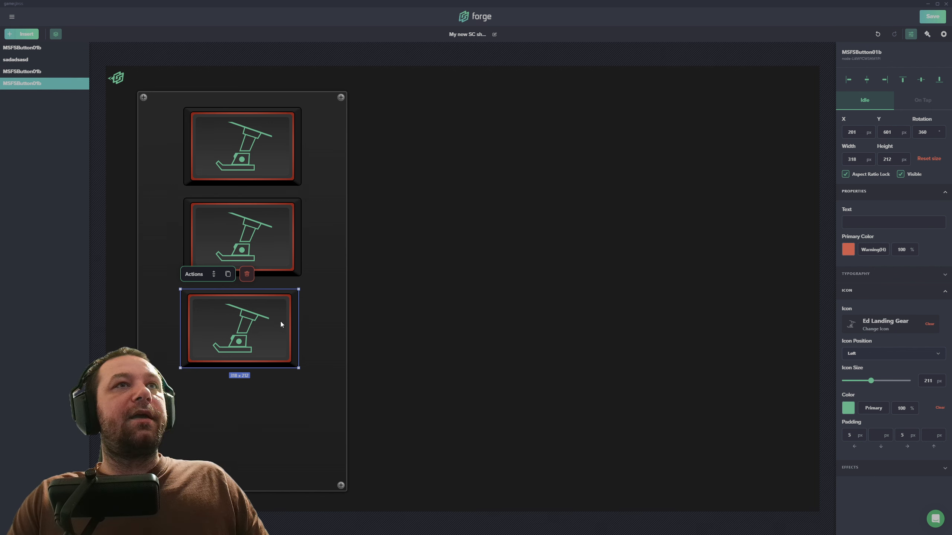
{"action": "left_click", "coordinate": [626, 302]}
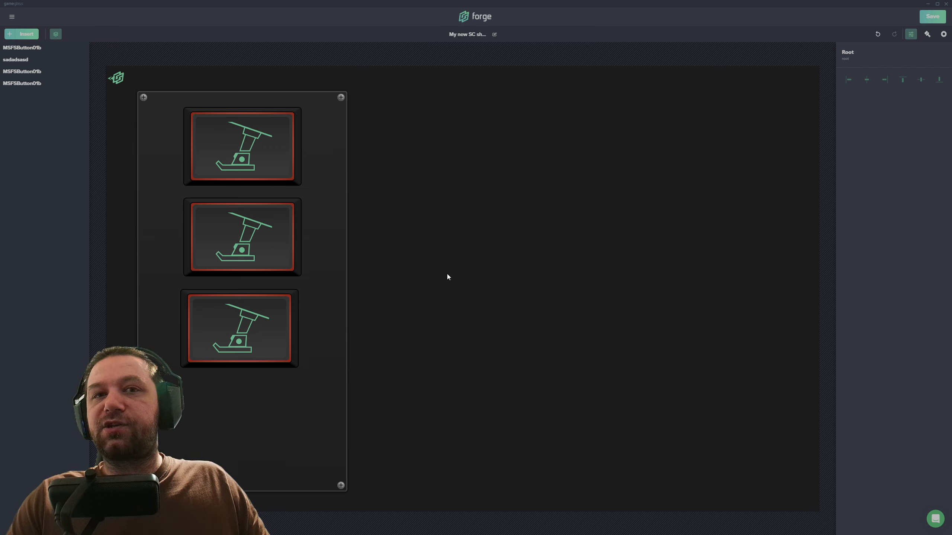
- Save the shard with its new panel and buttons, and close the editor to return to the shard library
{"action": "left_click", "coordinate": [279, 141]}
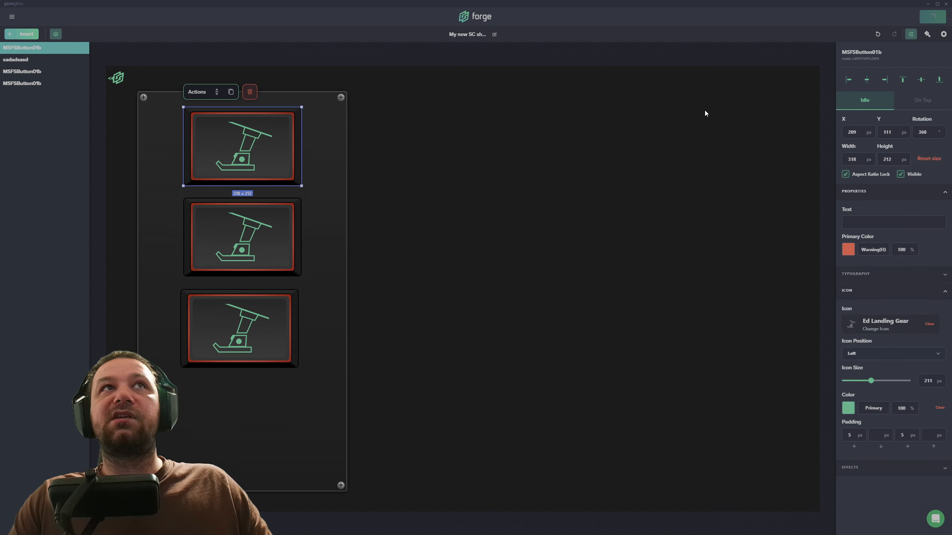
{"action": "left_click", "coordinate": [625, 160]}
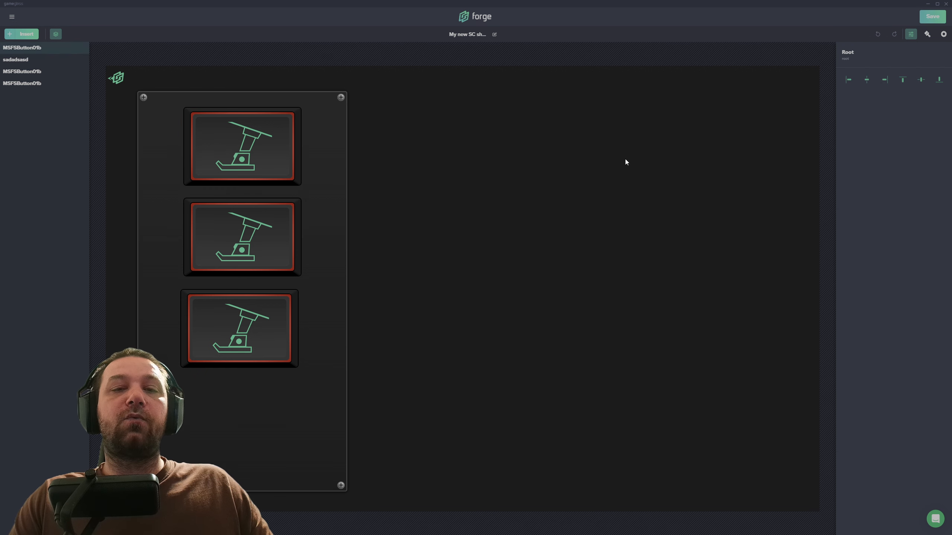
{"action": "left_click", "coordinate": [945, 7]}
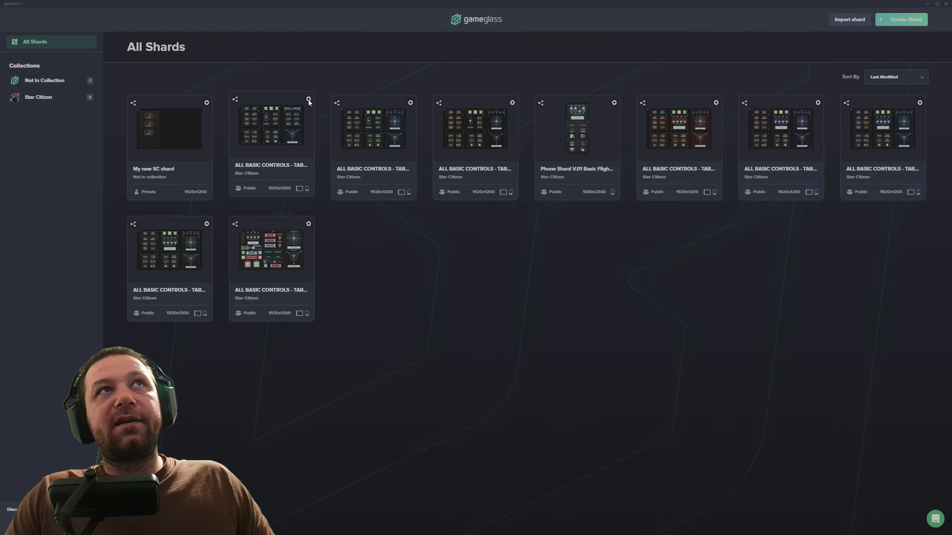
- Open the settings of the ALL BASIC CONTROLS V.05 Blue shard and read through its description
{"action": "left_click", "coordinate": [308, 99]}
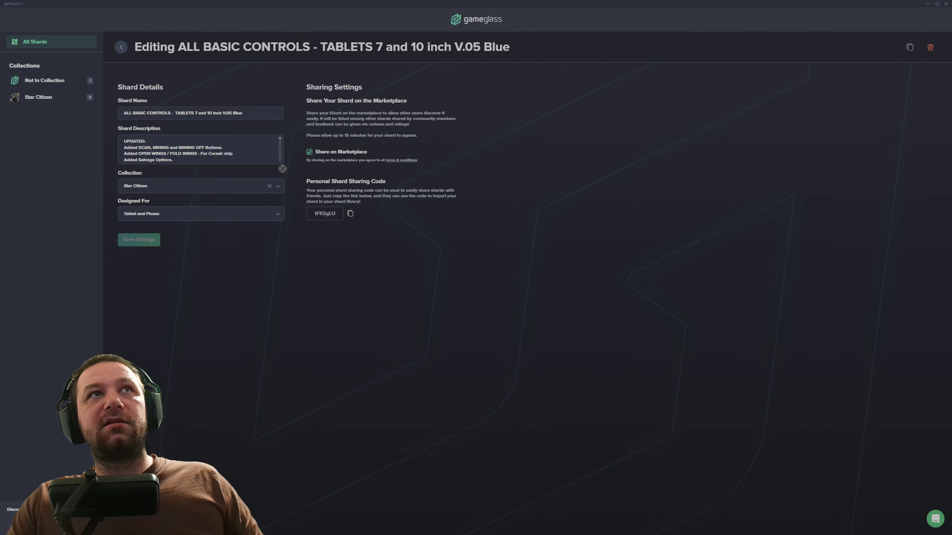
{"action": "scroll", "coordinate": [248, 153], "scroll_direction": "down", "scroll_amount": 5}
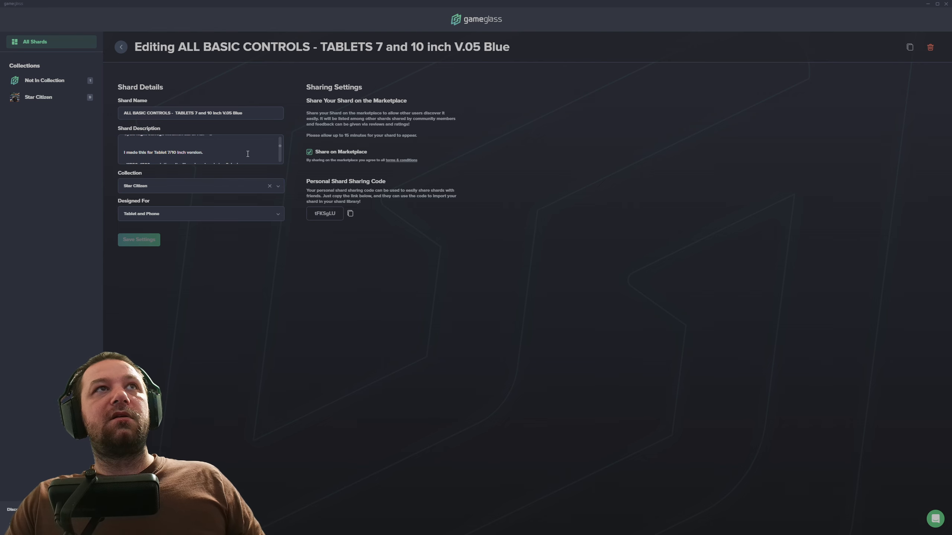
{"action": "scroll", "coordinate": [248, 154], "scroll_direction": "up", "scroll_amount": 5}
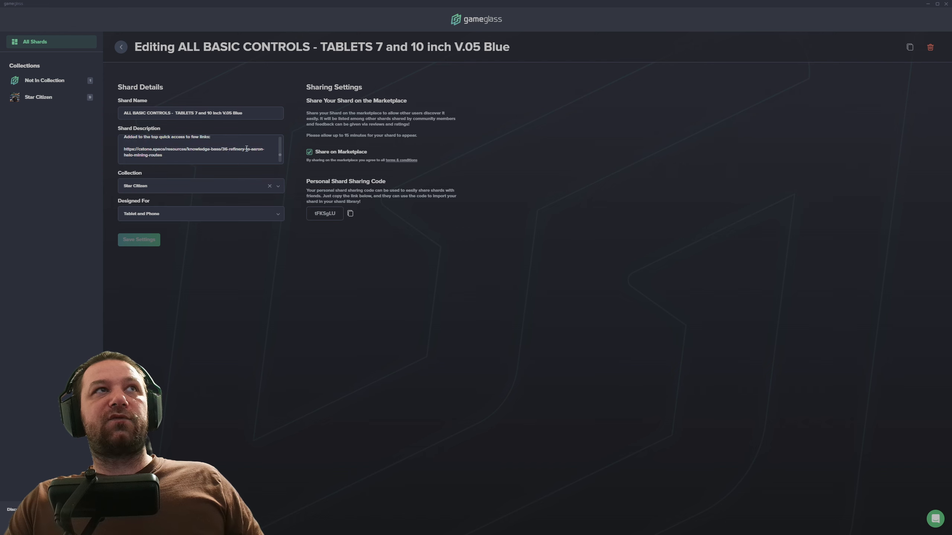
{"action": "scroll", "coordinate": [240, 147], "scroll_direction": "down", "scroll_amount": 3}
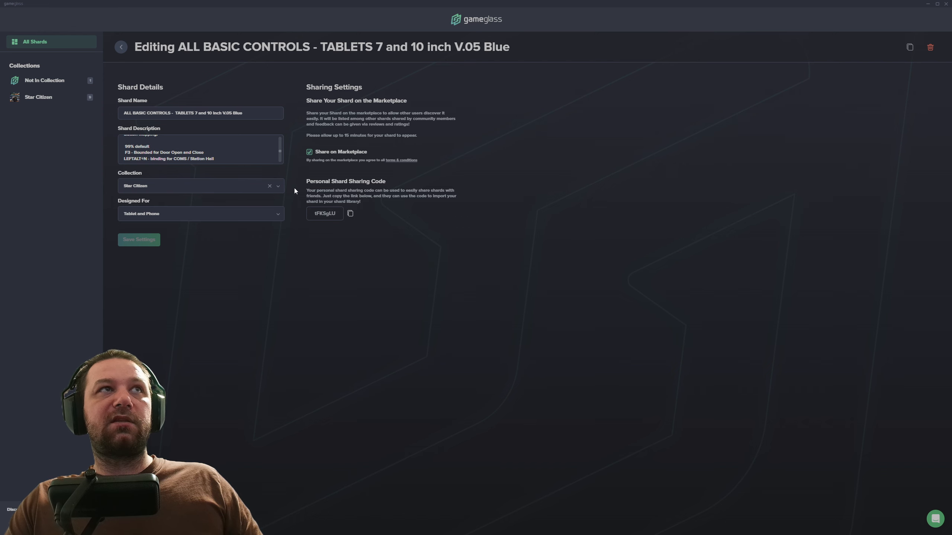
- Check the shard's Collection options without changing them, and set Designed For to Tablet and Phone
{"action": "left_click", "coordinate": [140, 187]}
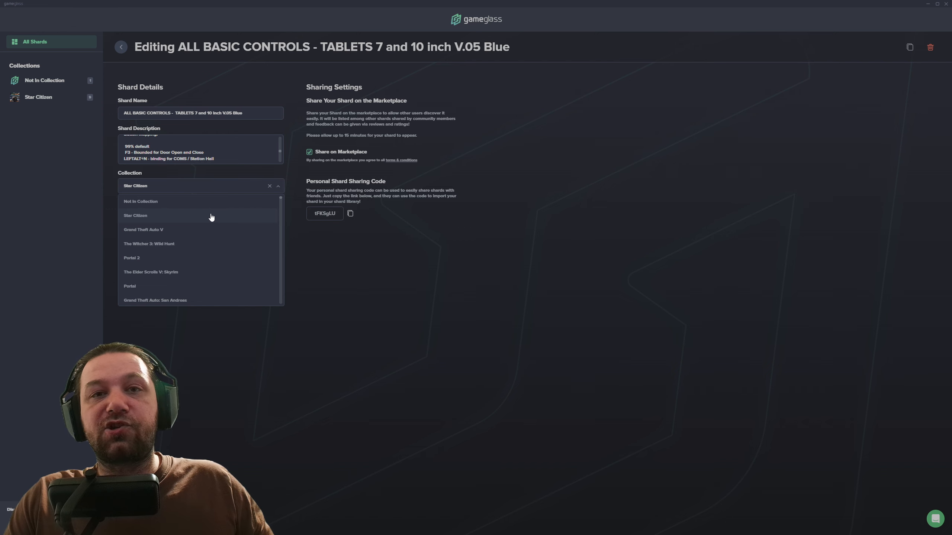
{"action": "left_click", "coordinate": [409, 264]}
{"action": "left_click", "coordinate": [153, 217]}
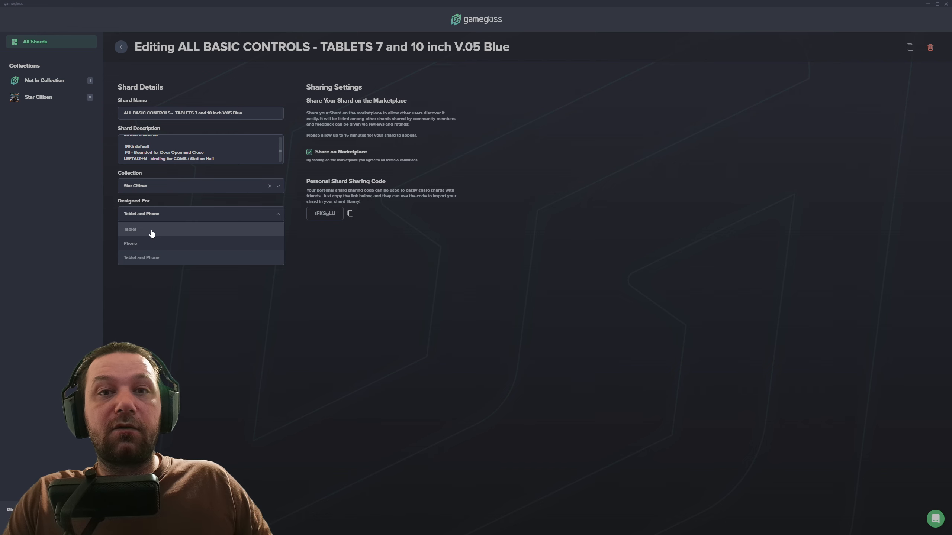
{"action": "left_click", "coordinate": [165, 264]}
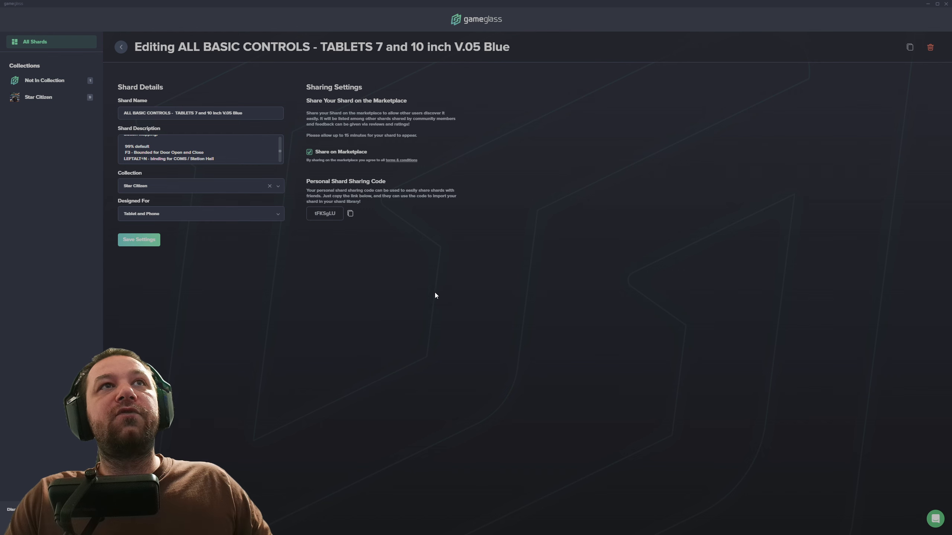